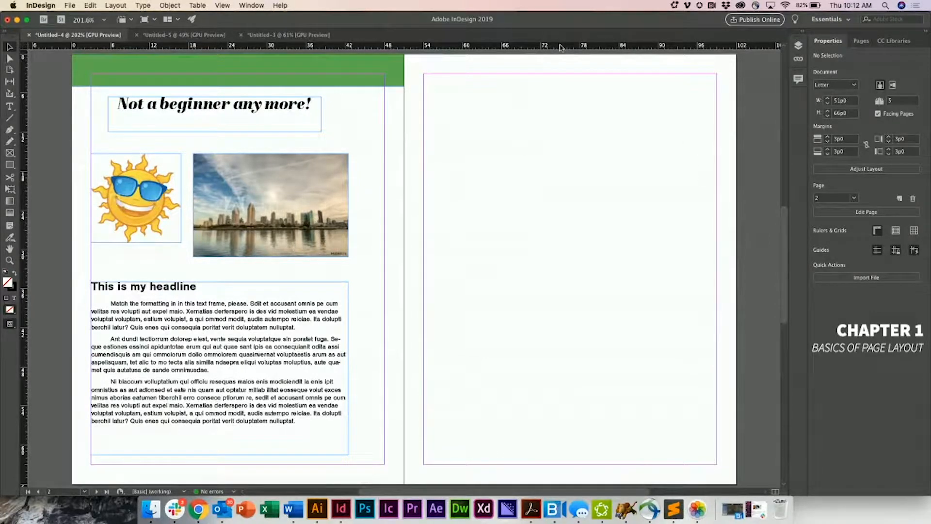
# Add a horizontal guide at about 14p1.2 and a vertical guide at about 58p2.4 on the blank facing page.
pyautogui.moveTo(562, 47); pyautogui.dragTo(568, 146)
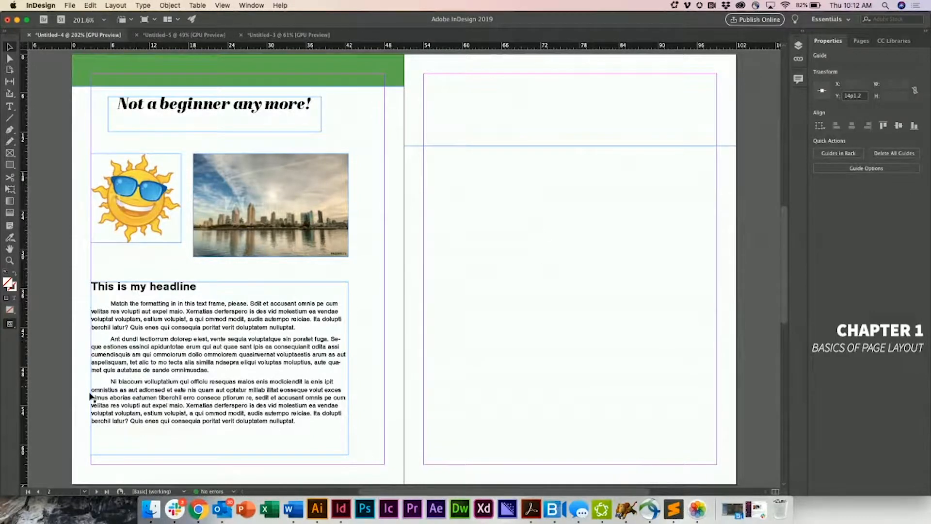
pyautogui.moveTo(22, 383); pyautogui.dragTo(451, 401)
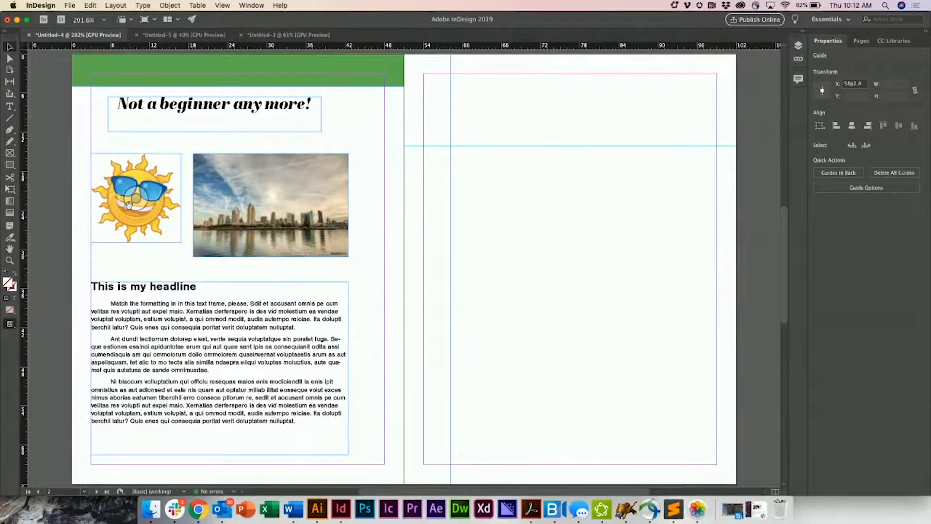
# Copy the sun picture and place the copy on the facing page, just below the horizontal guide and across the vertical guide.
pyautogui.click(151, 230)
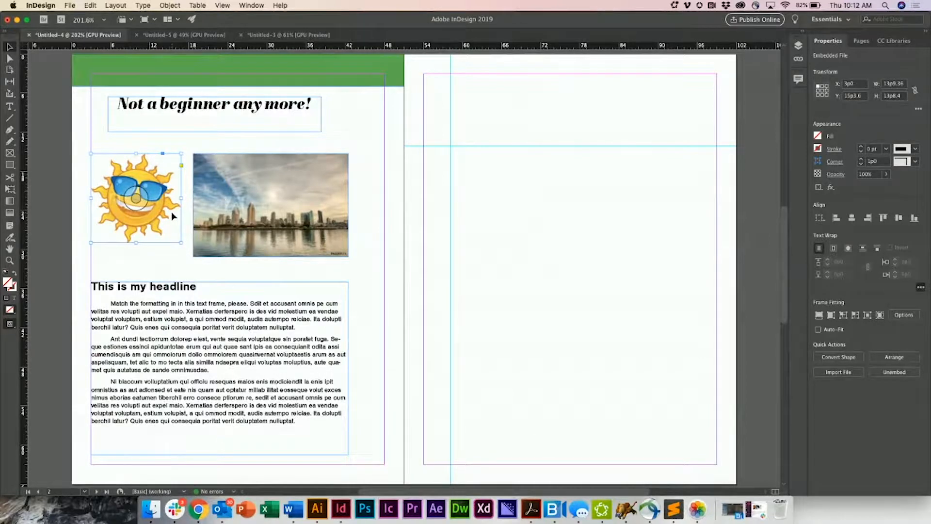
pyautogui.press('super+v')
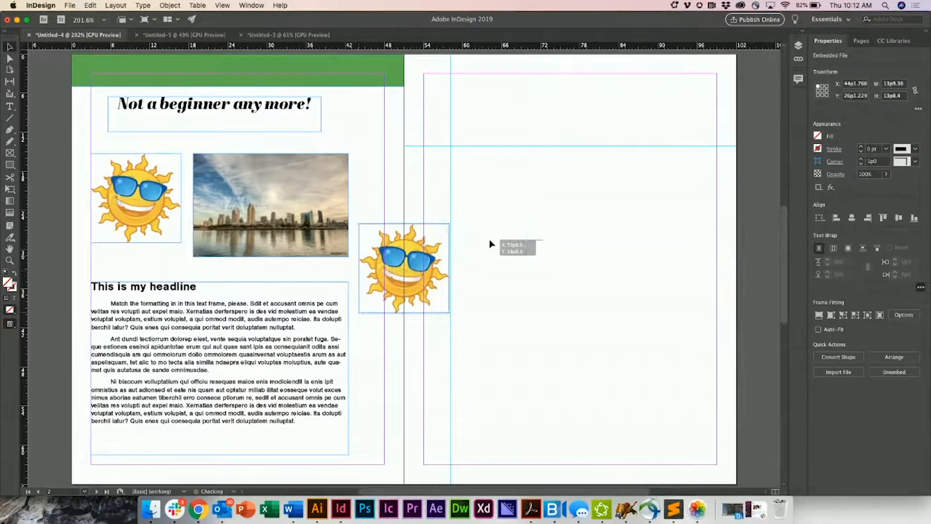
pyautogui.moveTo(427, 277); pyautogui.dragTo(475, 212)
# Duplicate the skyline photo onto the facing page beside the sun copy, with its upper edge on the horizontal guide.
pyautogui.click(323, 228)
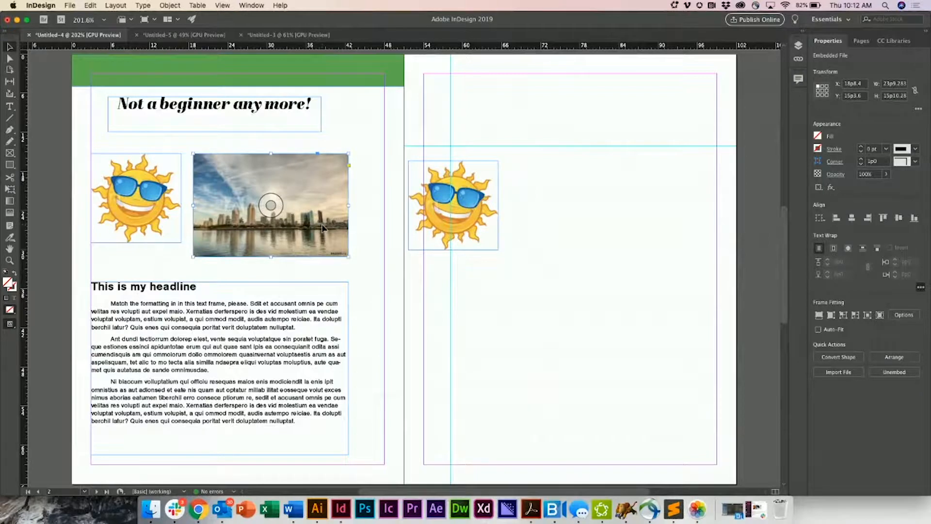
pyautogui.moveTo(322, 228); pyautogui.dragTo(624, 208)
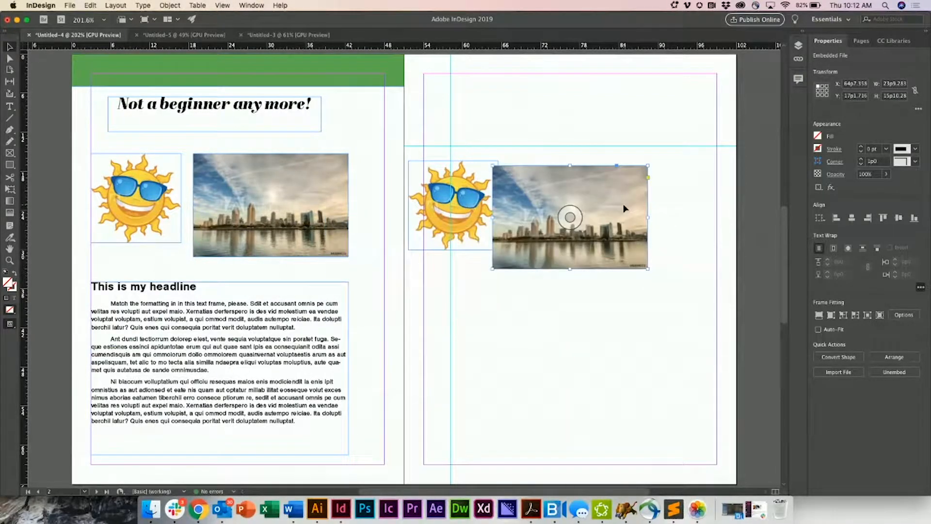
pyautogui.moveTo(628, 240); pyautogui.dragTo(645, 220)
pyautogui.click(599, 301)
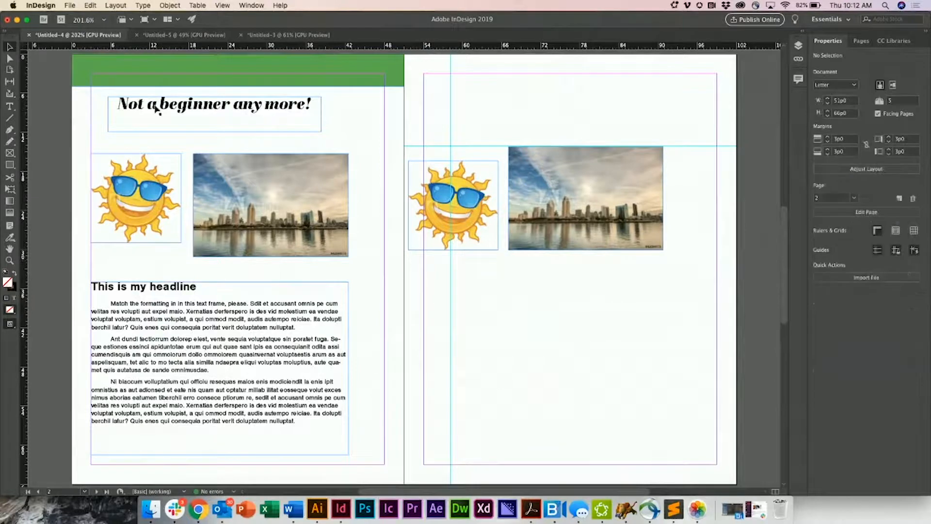
# Create a text frame about 42p4.8 by 25p9.6 below the copied pictures and enter "ergjeosrgklk reg aergij aerig".
pyautogui.click(10, 106)
pyautogui.moveTo(430, 269); pyautogui.dragTo(707, 437)
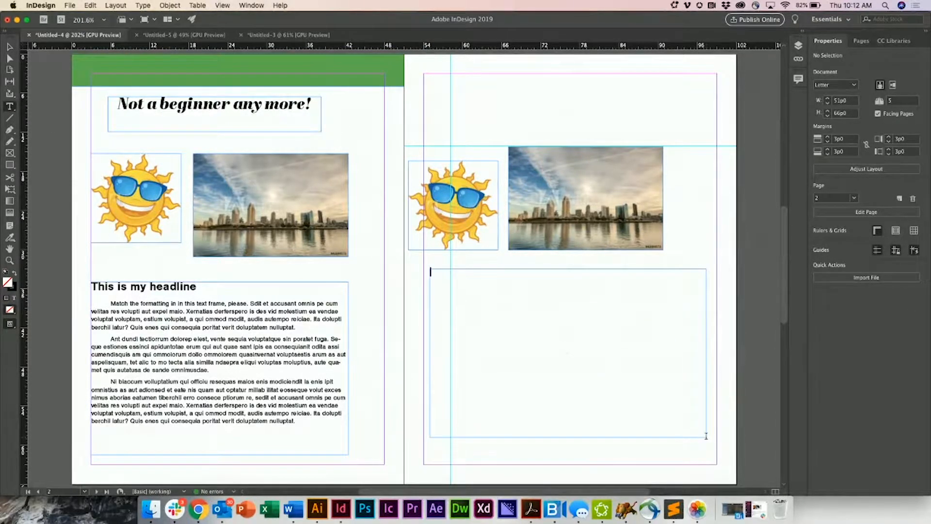
pyautogui.write('ergjeoargklk reg aergij aerig')
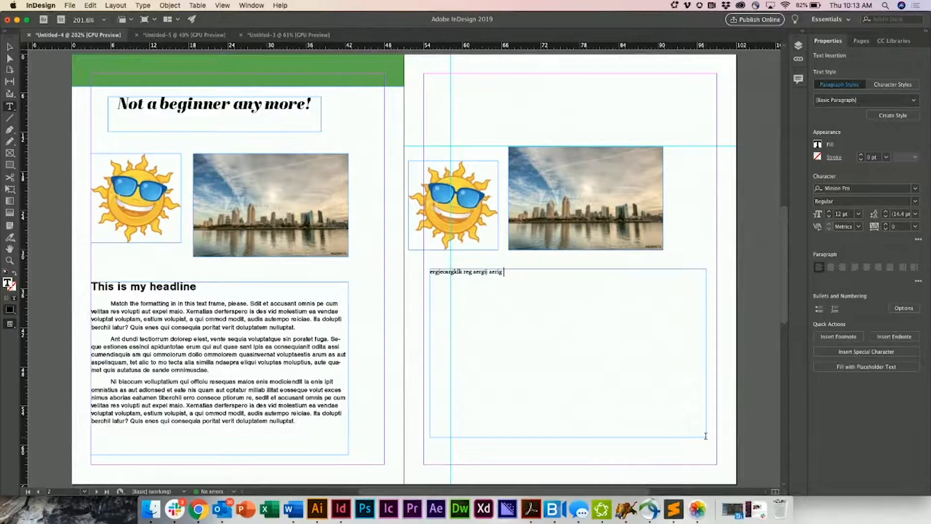
pyautogui.click(10, 46)
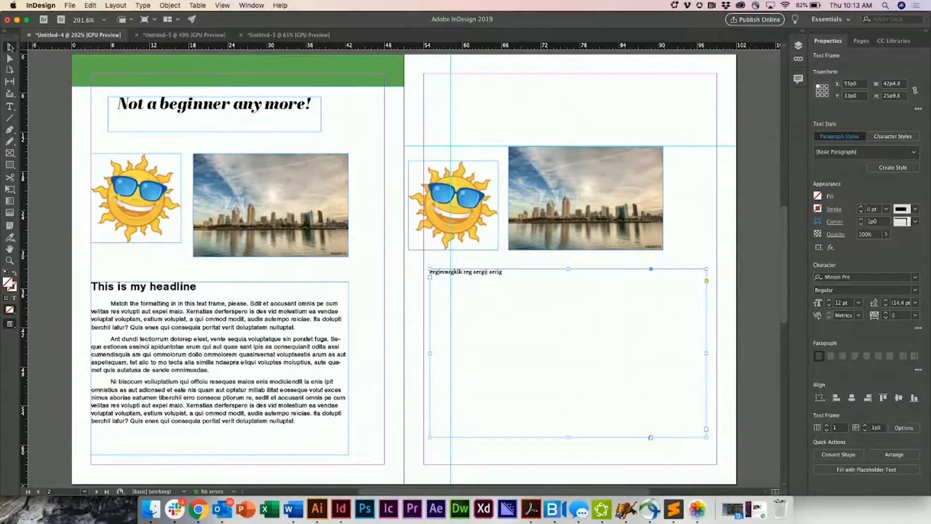
# Fill the rest of the new text frame with placeholder text after its first line.
pyautogui.doubleClick(493, 278)
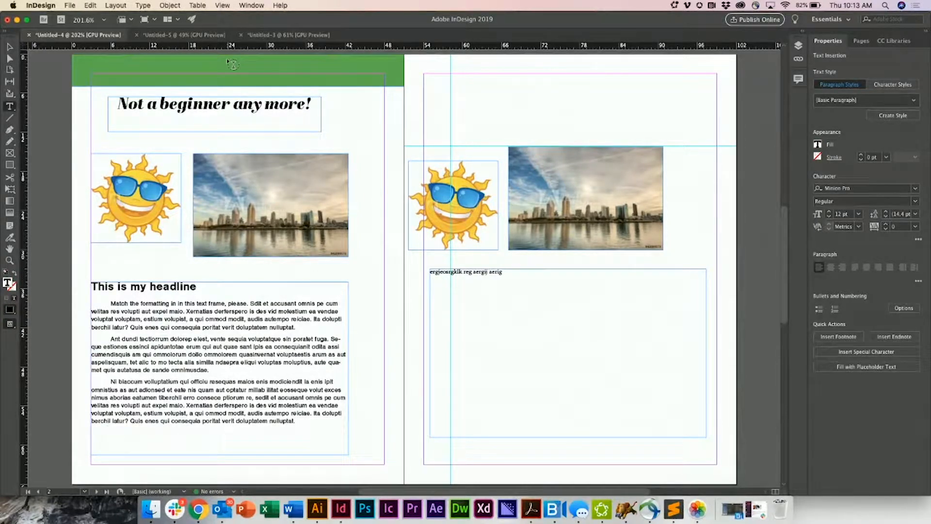
pyautogui.click(143, 4)
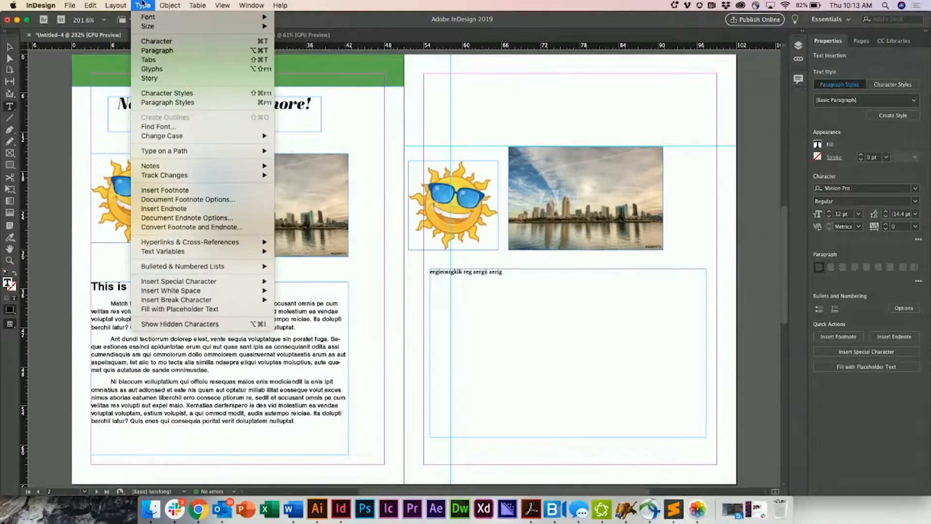
pyautogui.click(221, 312)
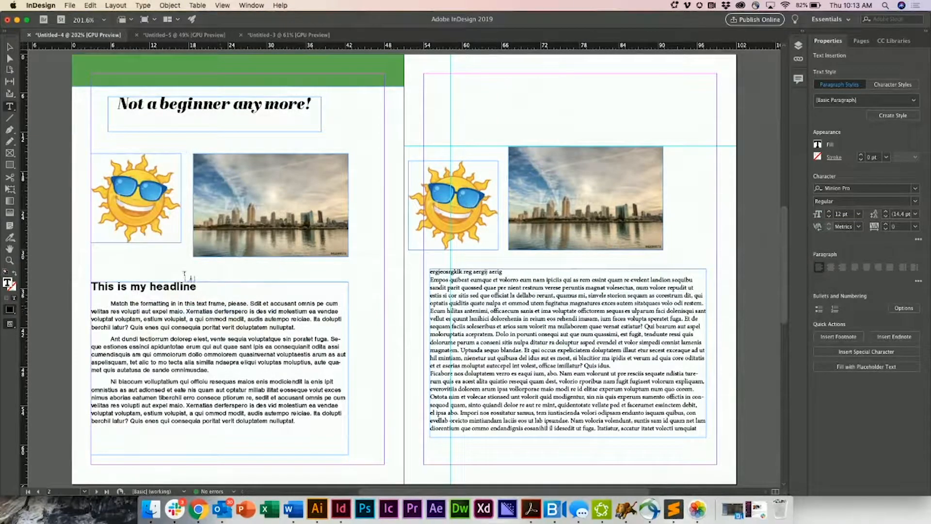
# Narrow the text frame from both sides to about 36p9.3 wide, aligning its inner edge with the vertical guide.
pyautogui.click(10, 48)
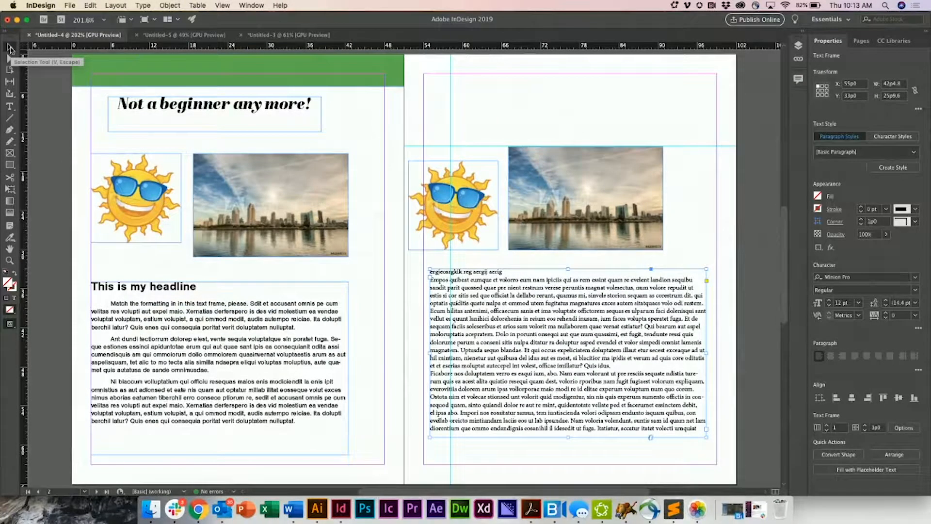
pyautogui.moveTo(431, 353)
pyautogui.mouseDown()
pyautogui.moveTo(459, 352)
pyautogui.moveTo(449, 353)
pyautogui.mouseUp()
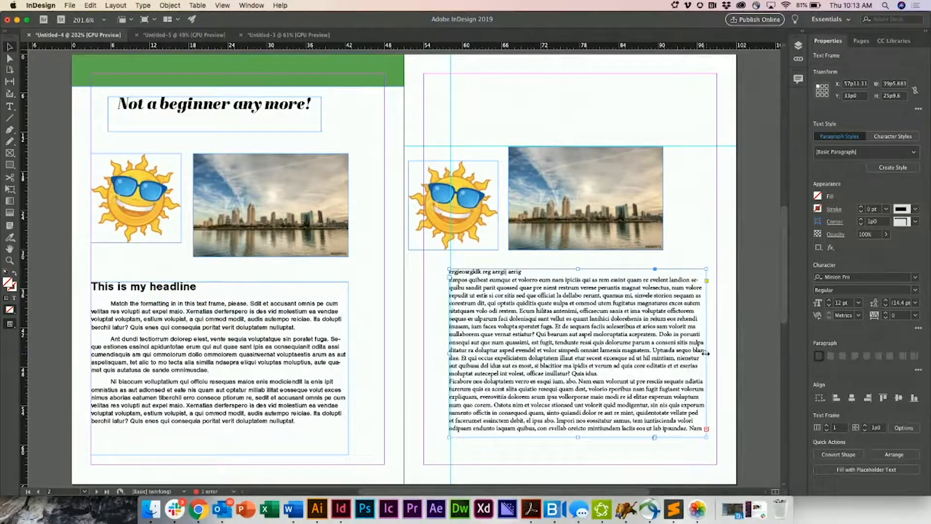
pyautogui.moveTo(703, 353); pyautogui.dragTo(689, 353)
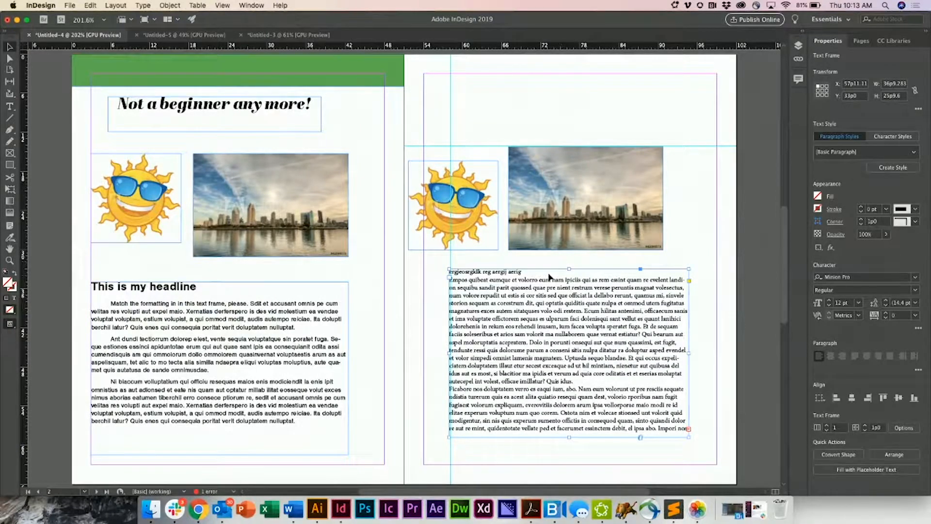
# Preview installed fonts such as Lucida Grande and Monaco on the first line of the placeholder text frame.
pyautogui.doubleClick(528, 272)
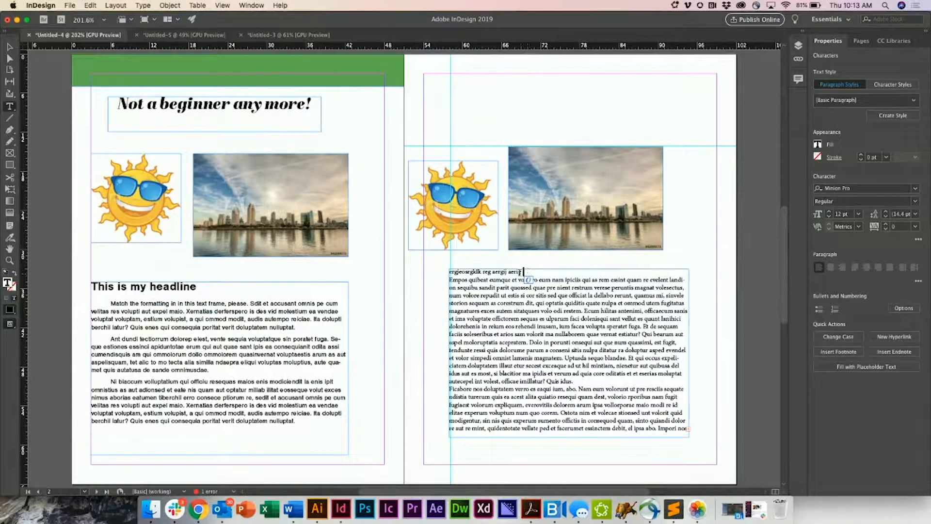
pyautogui.tripleClick(526, 272)
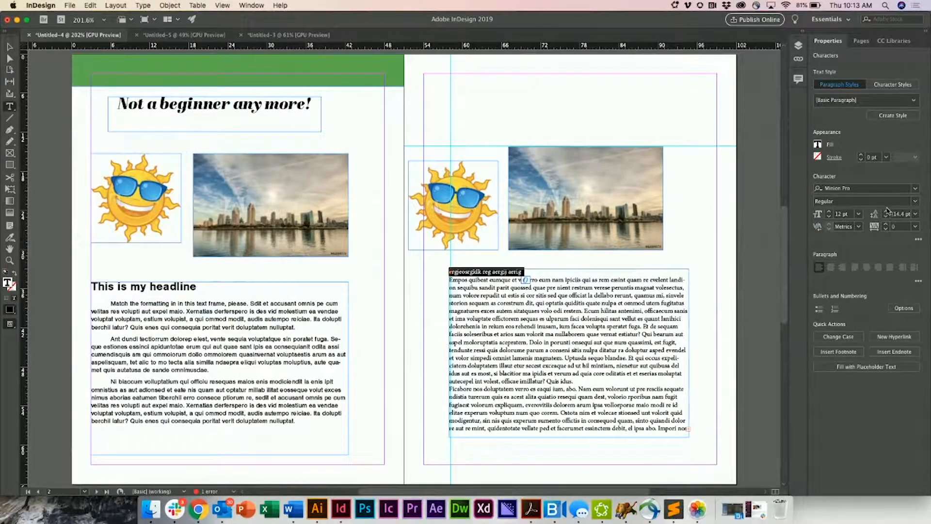
pyautogui.click(915, 189)
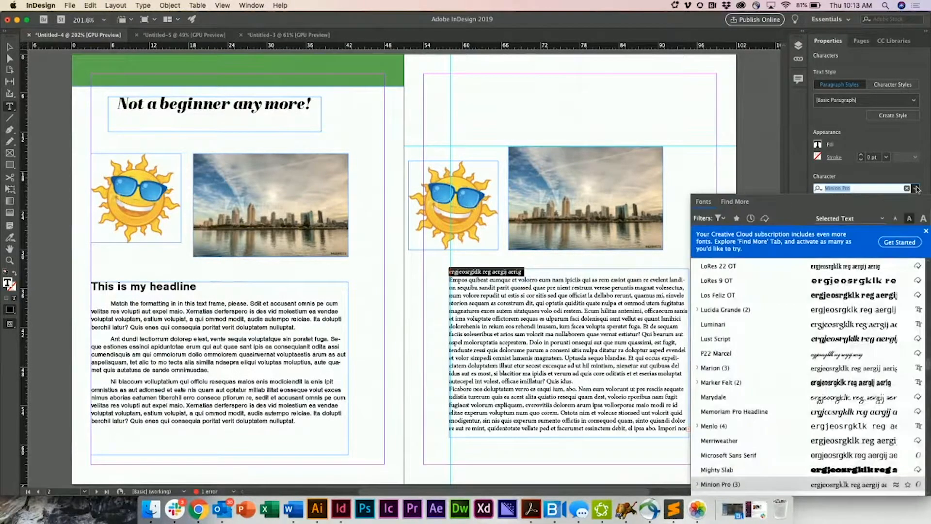
pyautogui.click(926, 231)
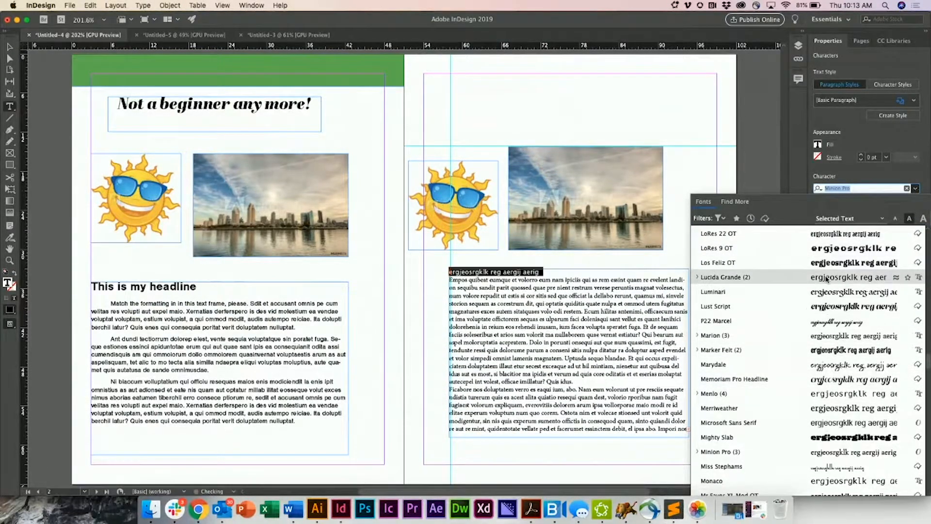
pyautogui.scroll(-6, 826, 278)
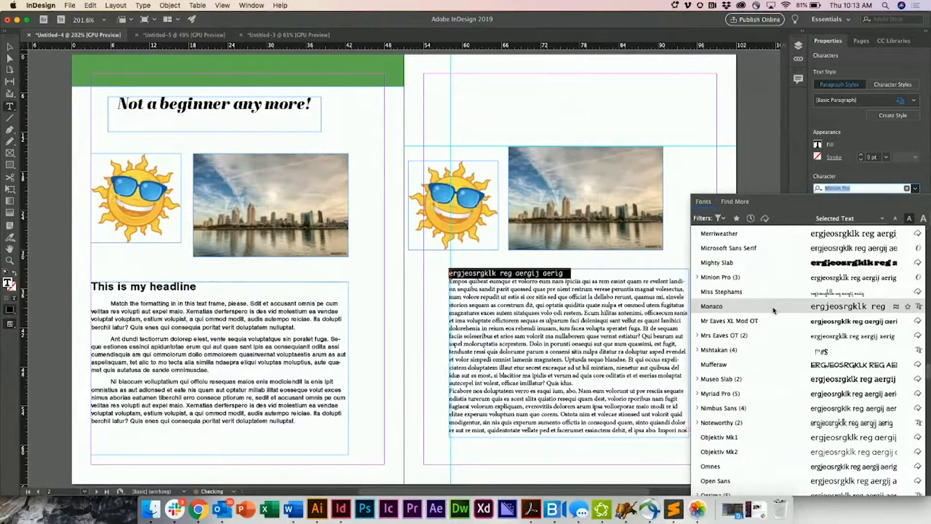
# Browse the additional Adobe fonts for the selected first line and activate Adorn Roman.
pyautogui.click(735, 202)
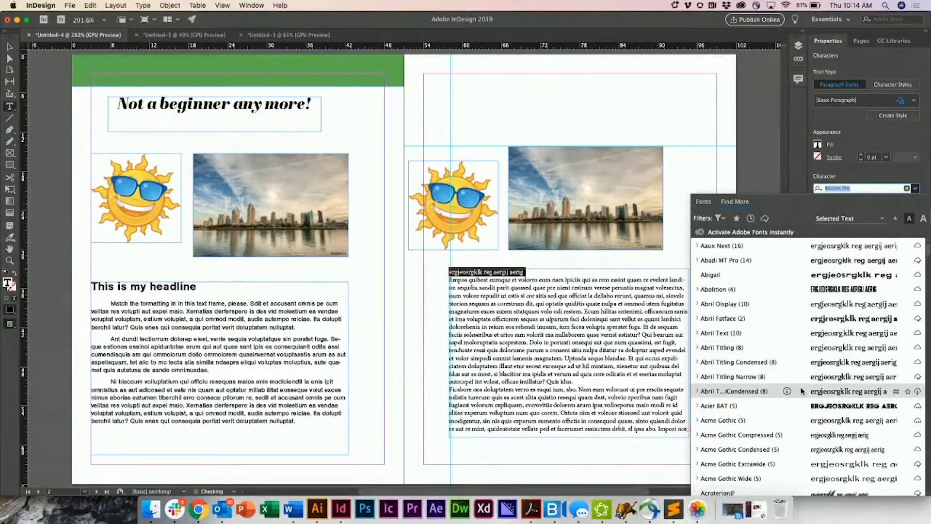
pyautogui.scroll(-10, 805, 388)
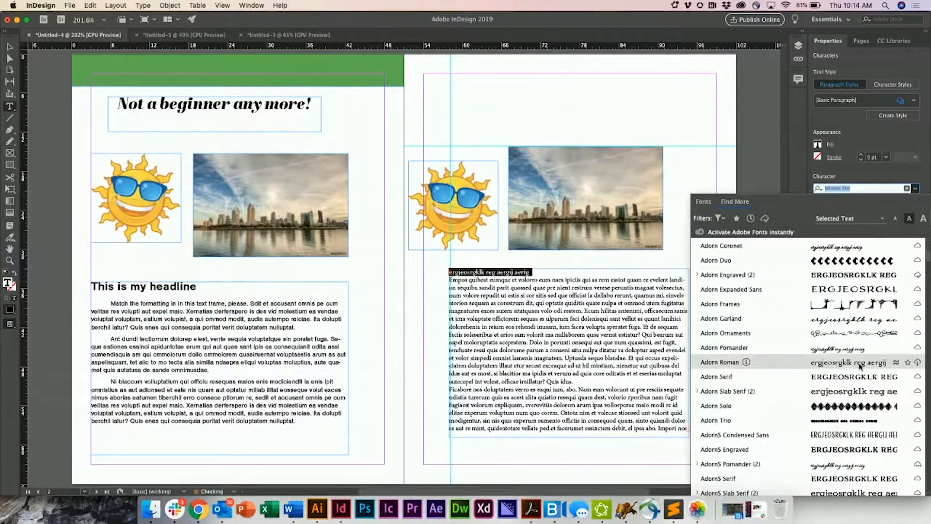
pyautogui.click(917, 363)
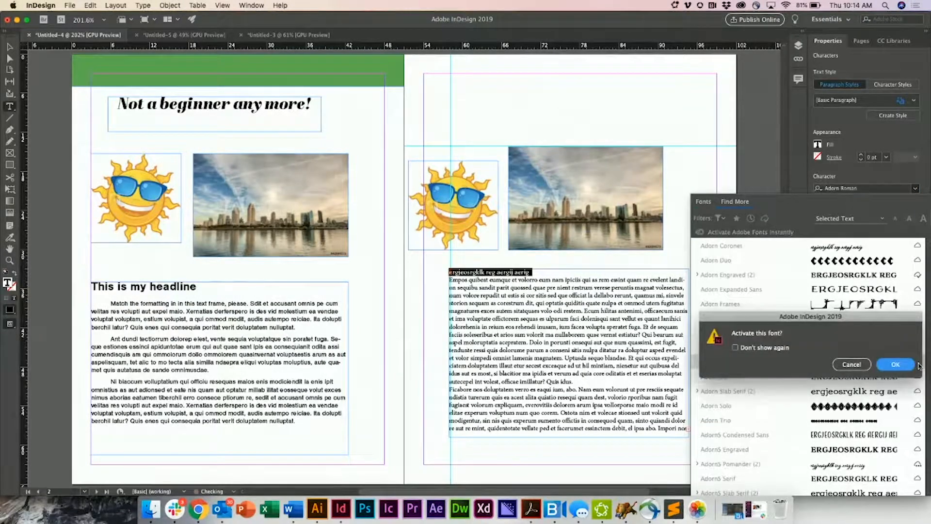
pyautogui.click(902, 365)
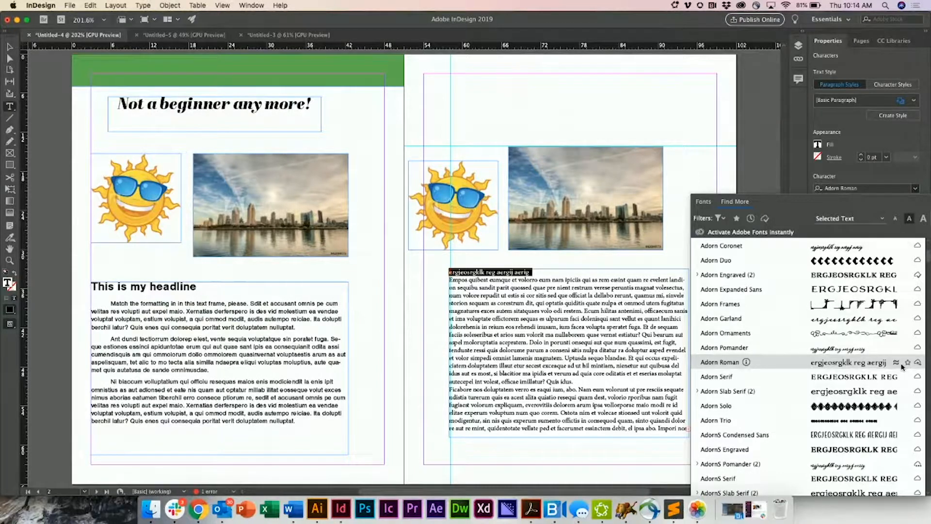
pyautogui.press('Home')
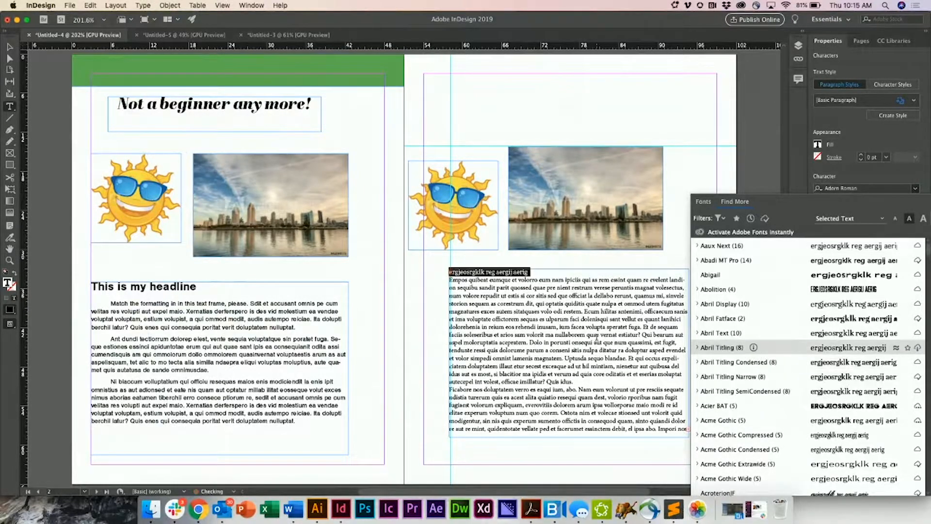
pyautogui.click(651, 313)
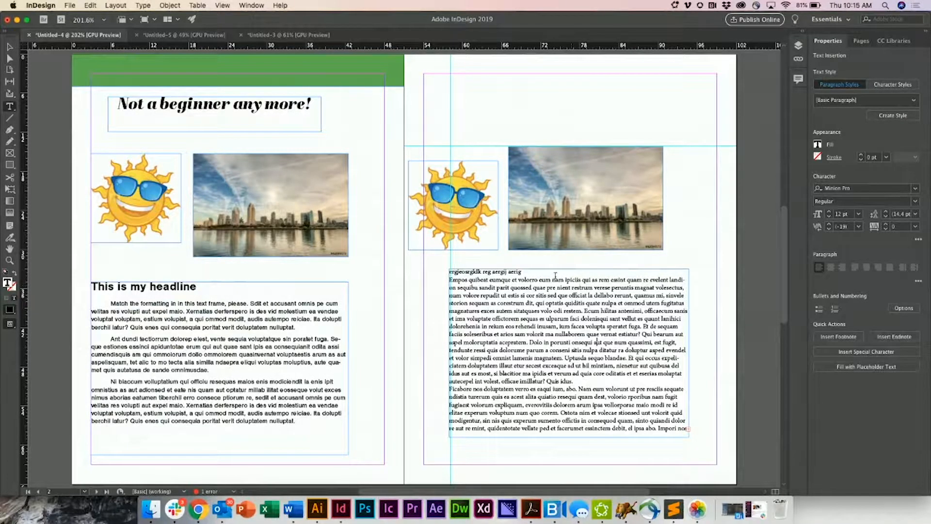
# Set the tracking of the placeholder paragraphs below the first line to 40 and show the additional paragraph options.
pyautogui.moveTo(544, 272); pyautogui.dragTo(666, 430)
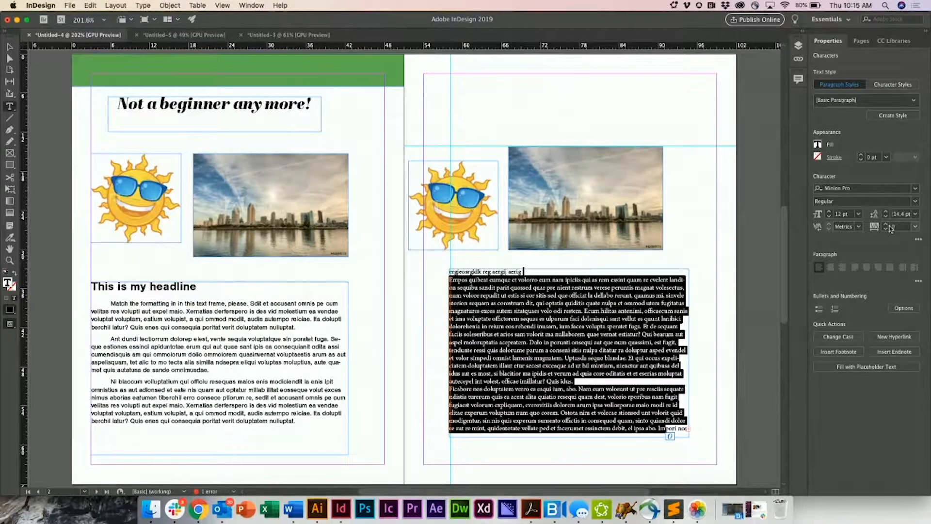
pyautogui.click(918, 281)
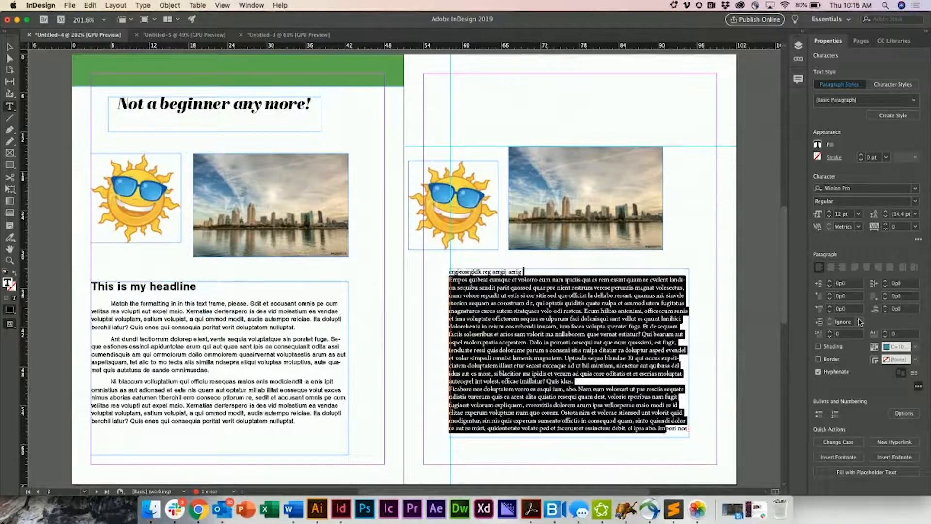
pyautogui.click(885, 224)
pyautogui.click(886, 224)
pyautogui.click(885, 224)
pyautogui.click(886, 224)
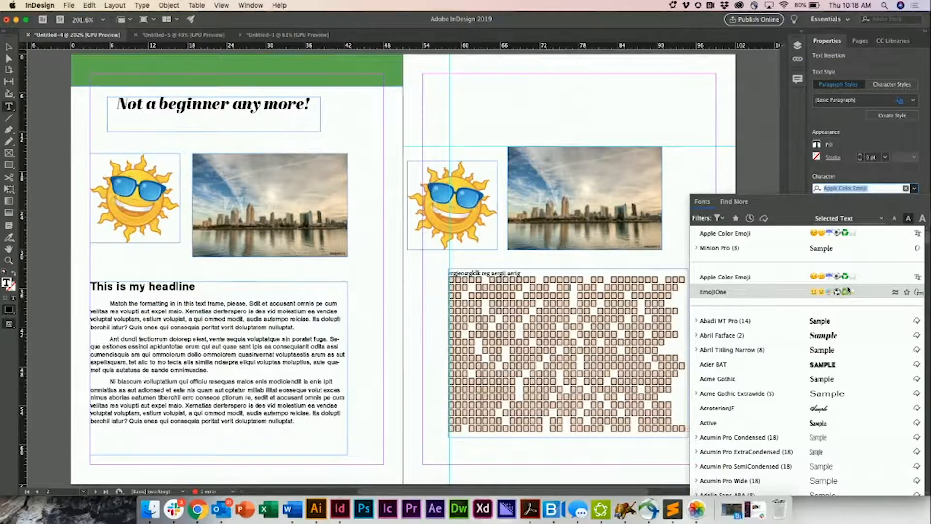
# Change the font of the unreadable placeholder text below the first line to Minion Pro.
pyautogui.click(656, 270)
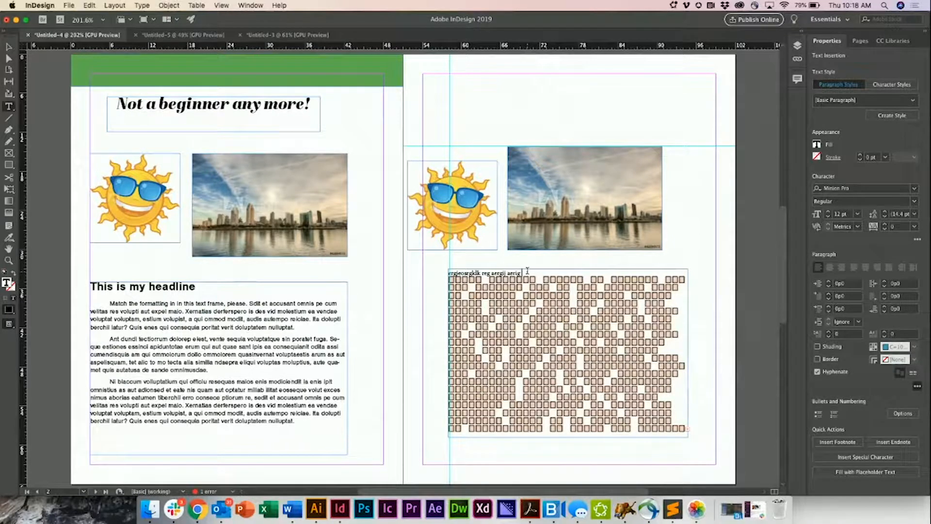
pyautogui.moveTo(528, 272); pyautogui.dragTo(709, 454)
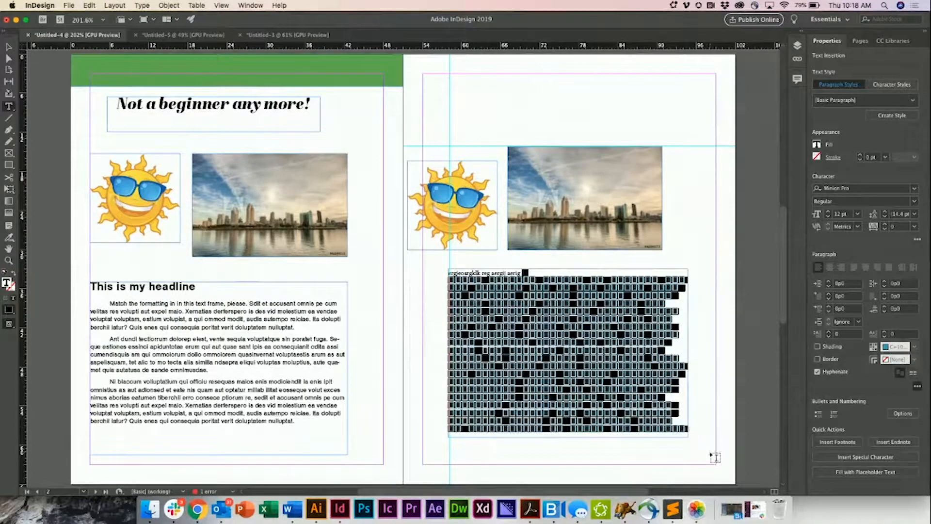
pyautogui.click(914, 188)
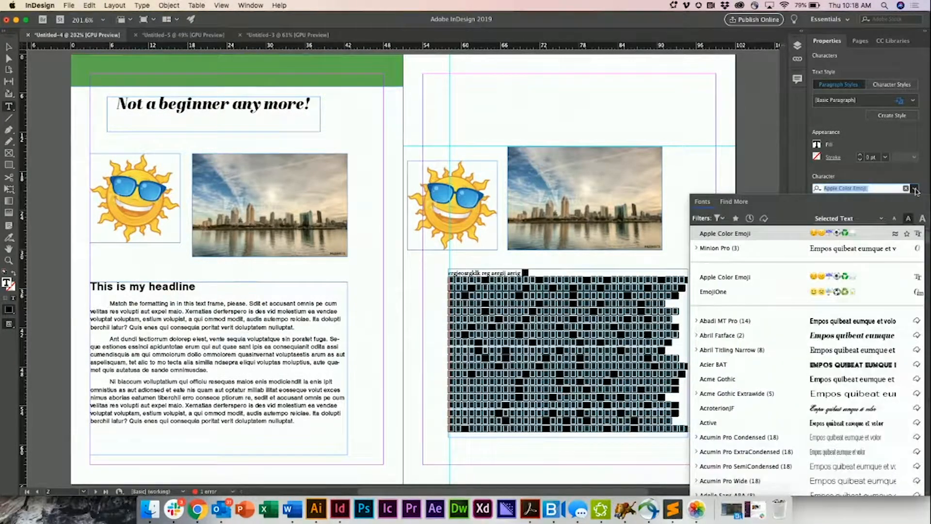
pyautogui.click(863, 251)
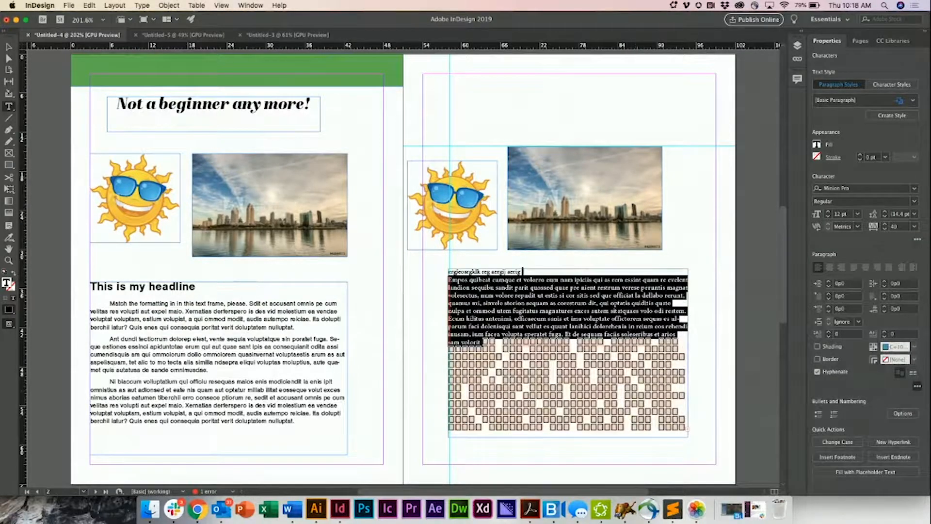
pyautogui.click(481, 342)
pyautogui.press('super+shift+End')
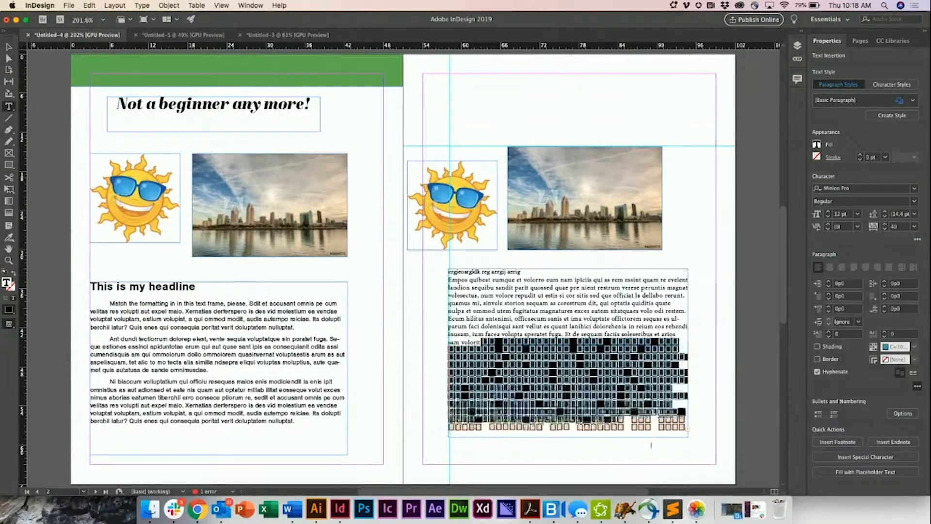
pyautogui.press('Left')
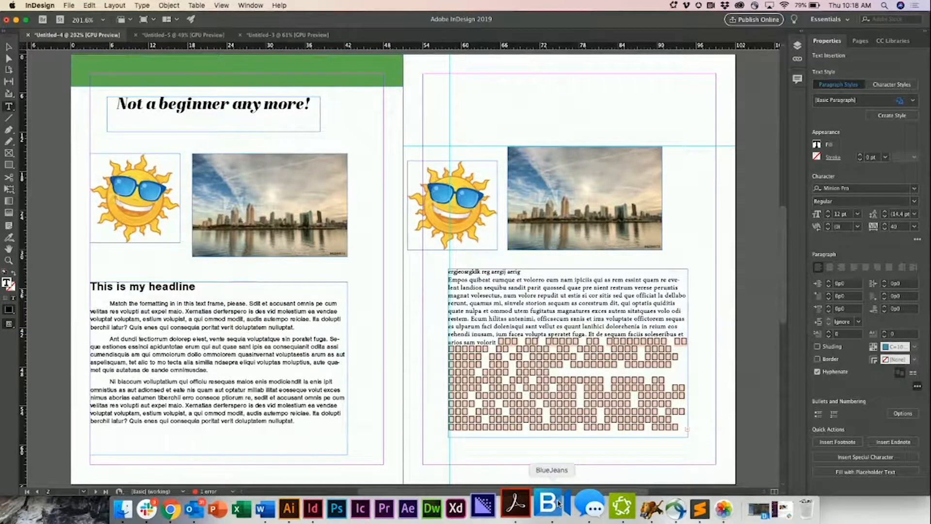
# In the Untitled-5 document, apply the headline paragraph style to the line tagged [headline].
pyautogui.click(164, 35)
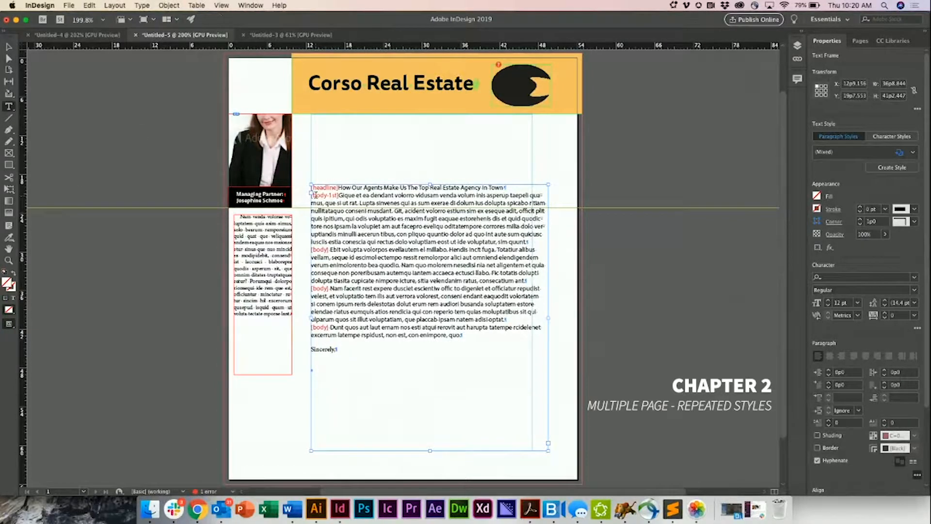
pyautogui.click(426, 240)
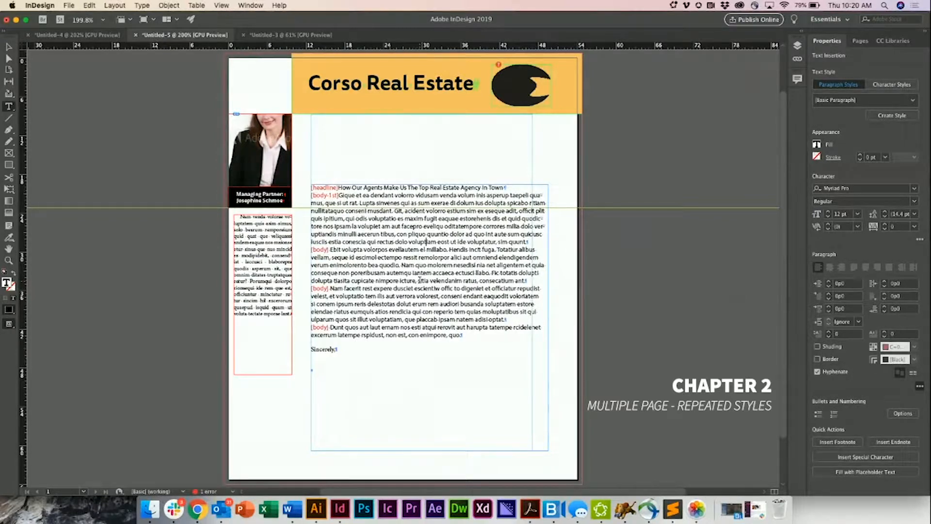
pyautogui.tripleClick(422, 187)
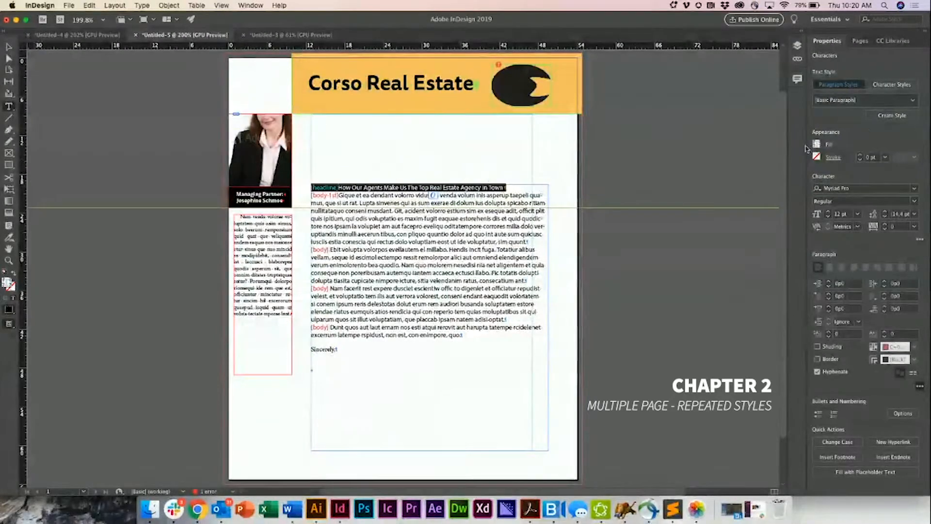
pyautogui.click(915, 104)
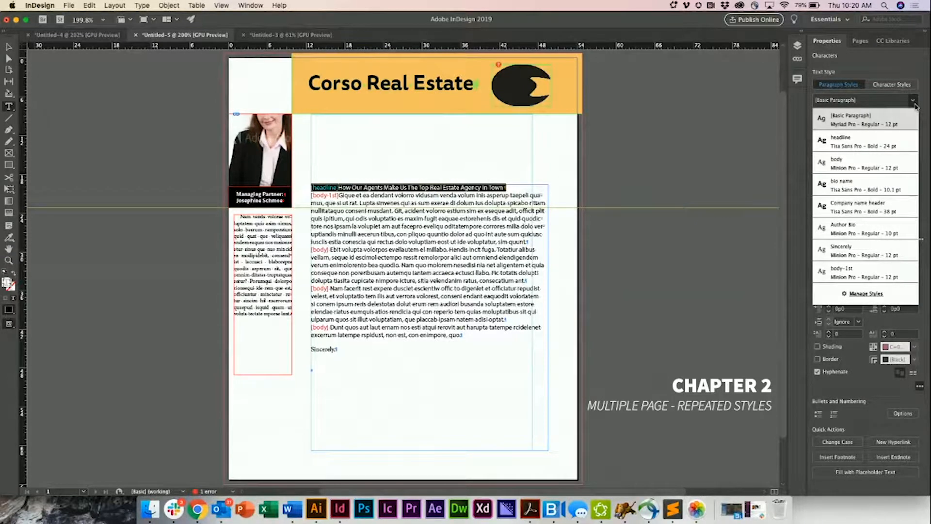
pyautogui.click(888, 146)
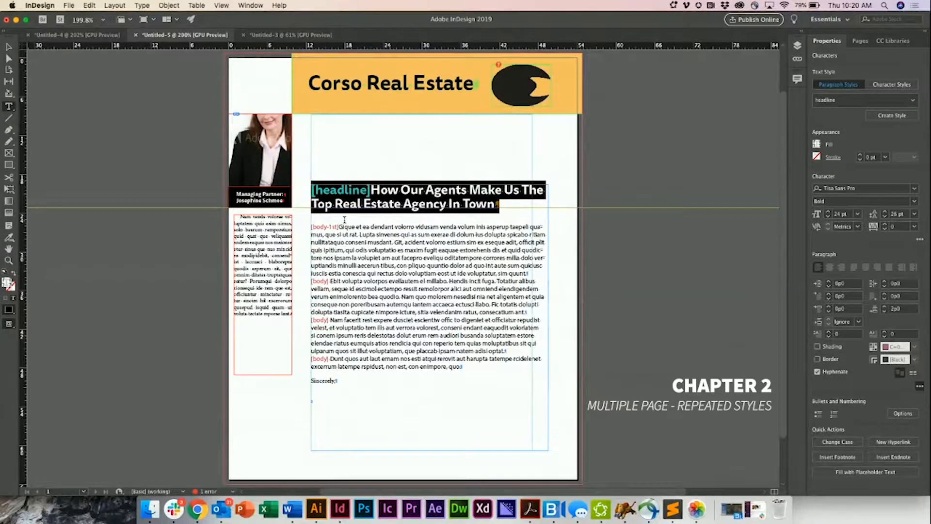
# Apply the body paragraph style to all tagged paragraphs between the headline and "Sincerely".
pyautogui.moveTo(344, 227); pyautogui.dragTo(463, 367)
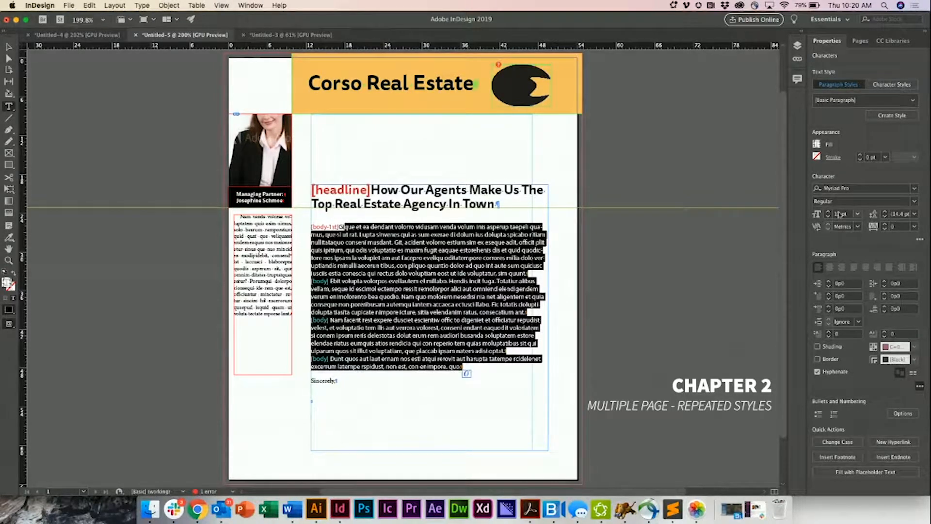
pyautogui.click(914, 100)
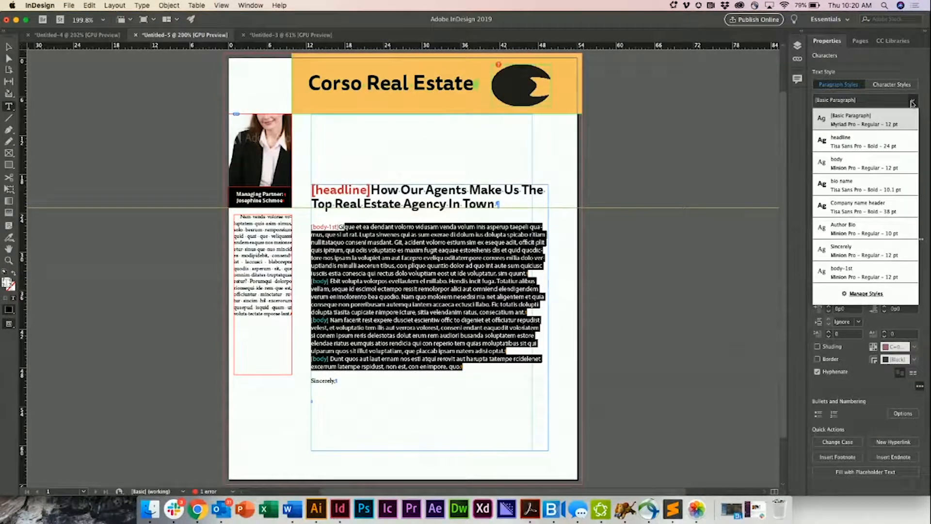
pyautogui.click(877, 159)
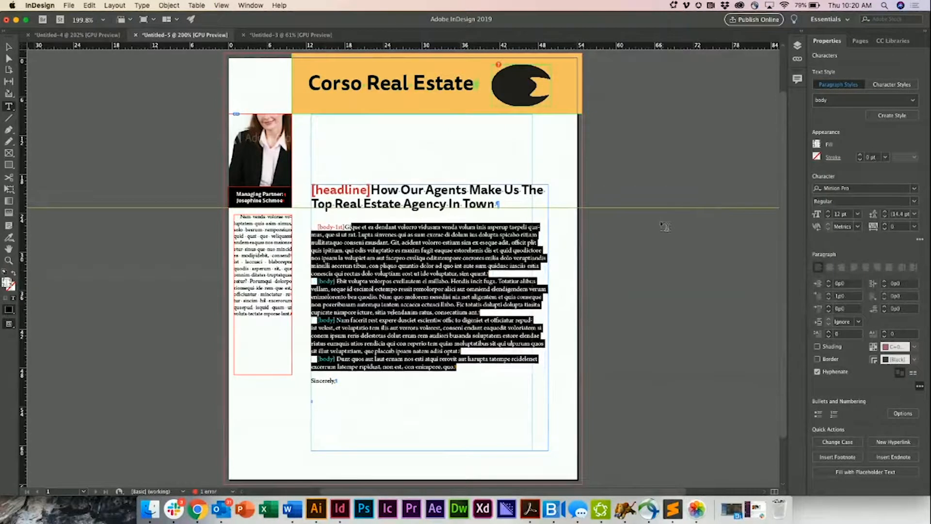
pyautogui.click(436, 282)
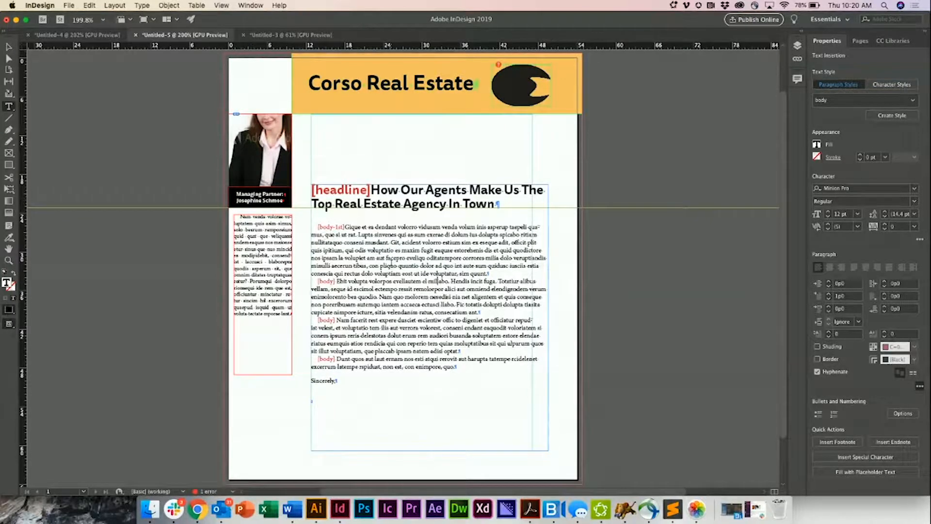
# Delete the red [headline] tag from the start of the headline.
pyautogui.click(369, 189)
pyautogui.hotkey('shift', 'Home')
pyautogui.press('BackSpace')
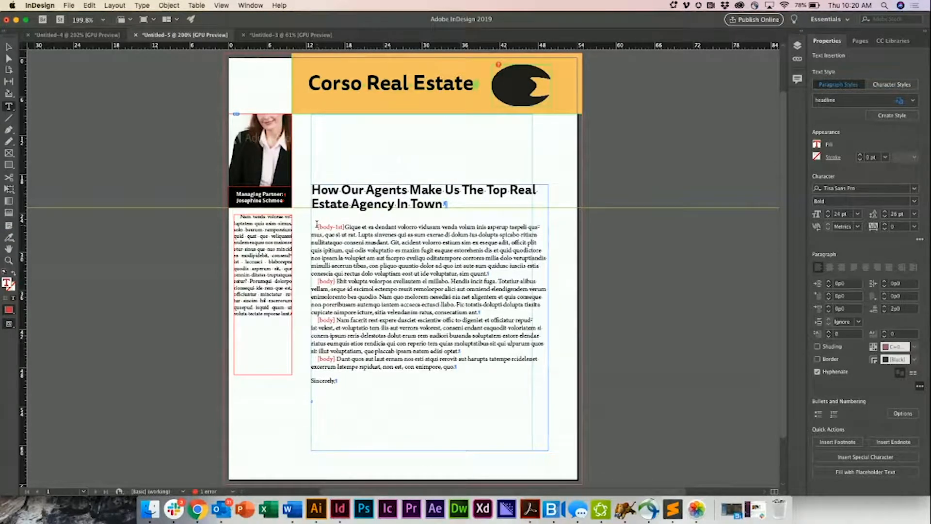
# Apply the body-1st paragraph style to the first paragraph below the headline.
pyautogui.moveTo(316, 227); pyautogui.dragTo(506, 273)
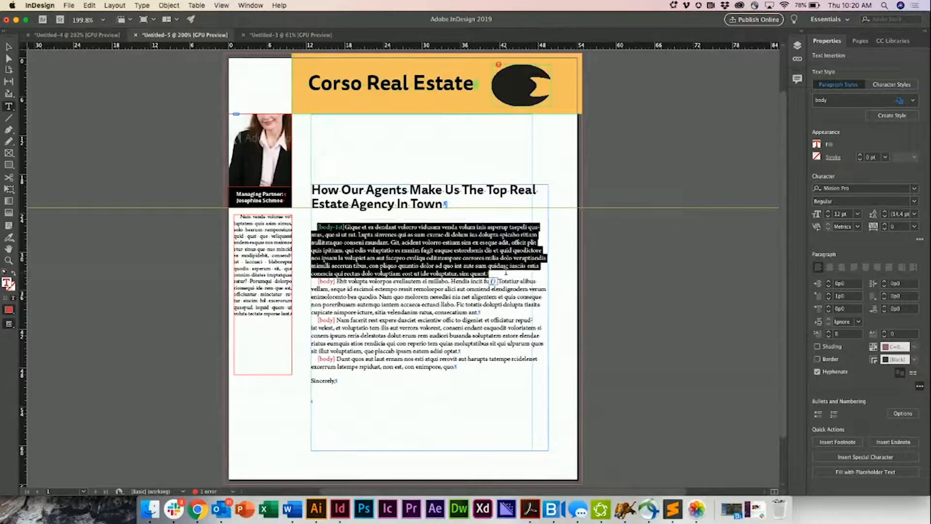
pyautogui.click(535, 291)
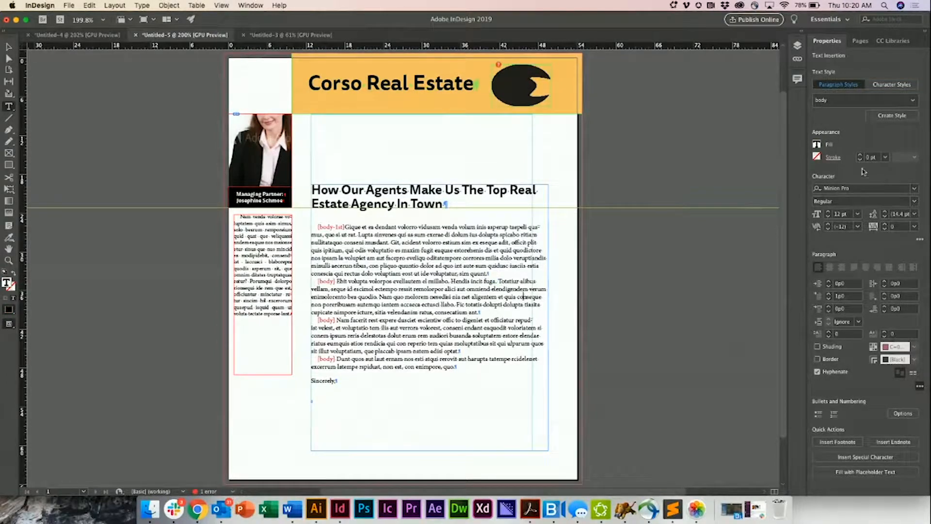
pyautogui.moveTo(487, 274); pyautogui.dragTo(311, 223)
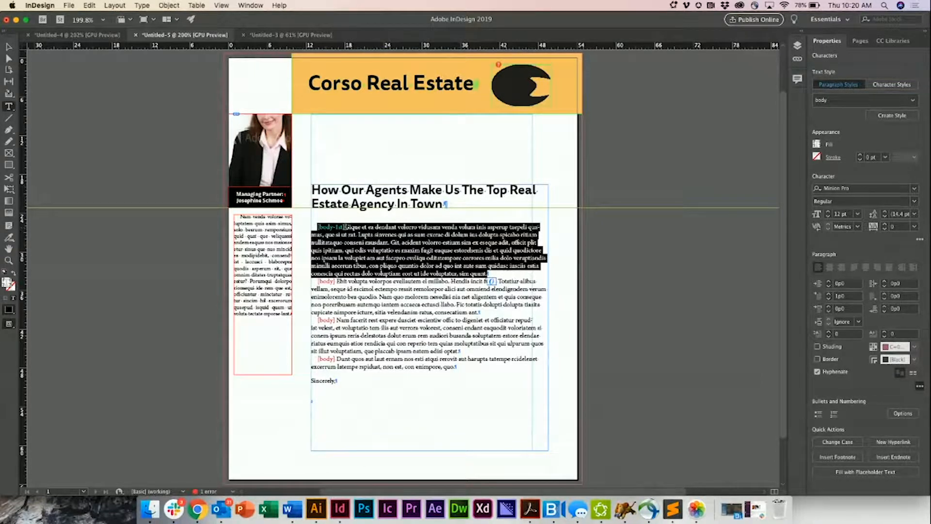
pyautogui.click(912, 101)
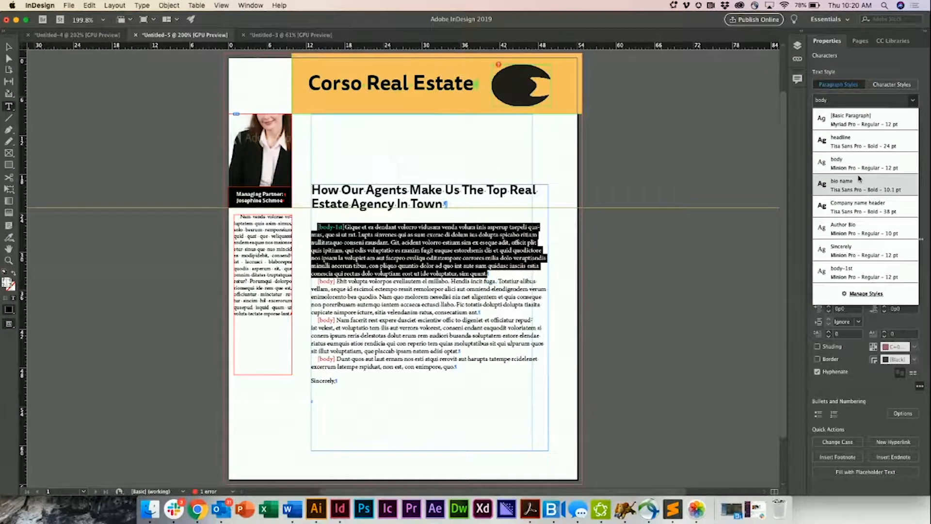
pyautogui.click(853, 271)
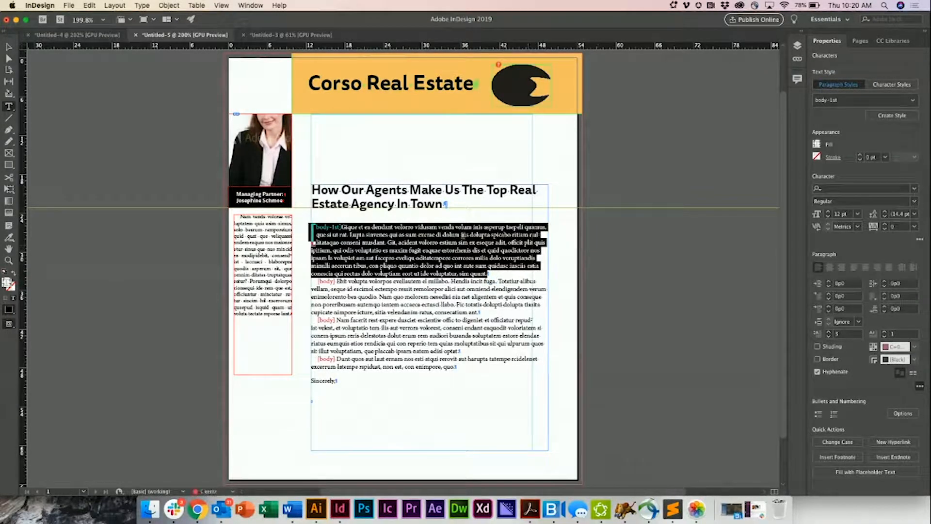
# Delete the red [body-1st] tag from the start of the first body paragraph.
pyautogui.click(427, 235)
pyautogui.moveTo(343, 227); pyautogui.dragTo(305, 228)
pyautogui.press('BackSpace')
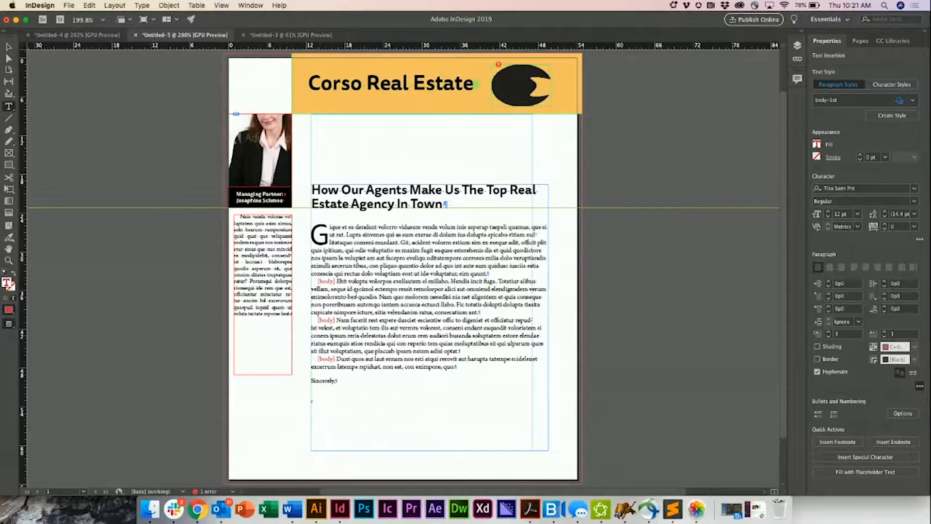
# Remove the [body] tag from the second body paragraph and apply the body-1st paragraph style to it.
pyautogui.moveTo(338, 281); pyautogui.dragTo(390, 296)
pyautogui.press('BackSpace')
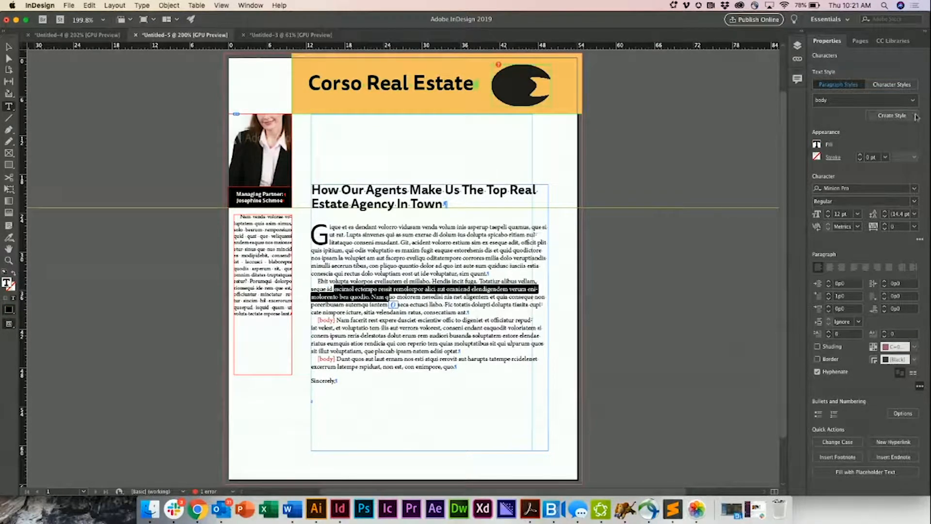
pyautogui.click(911, 103)
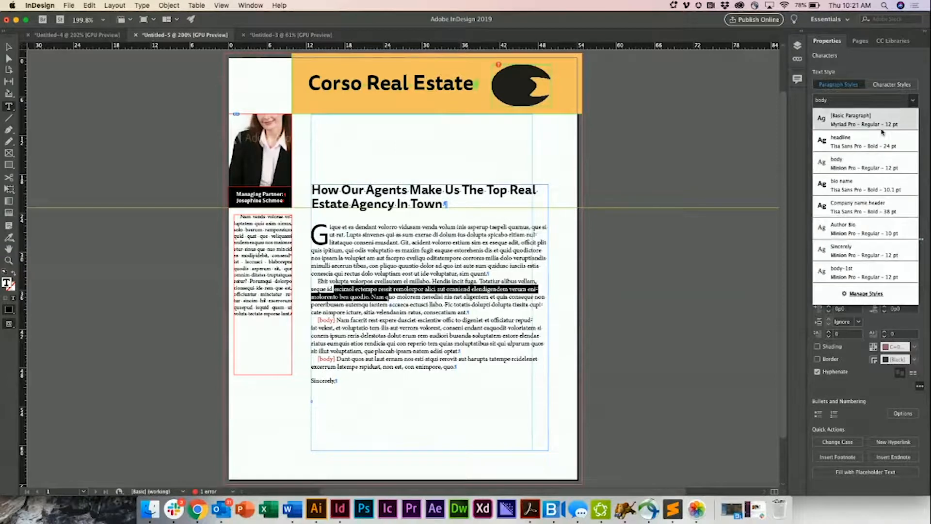
pyautogui.click(854, 269)
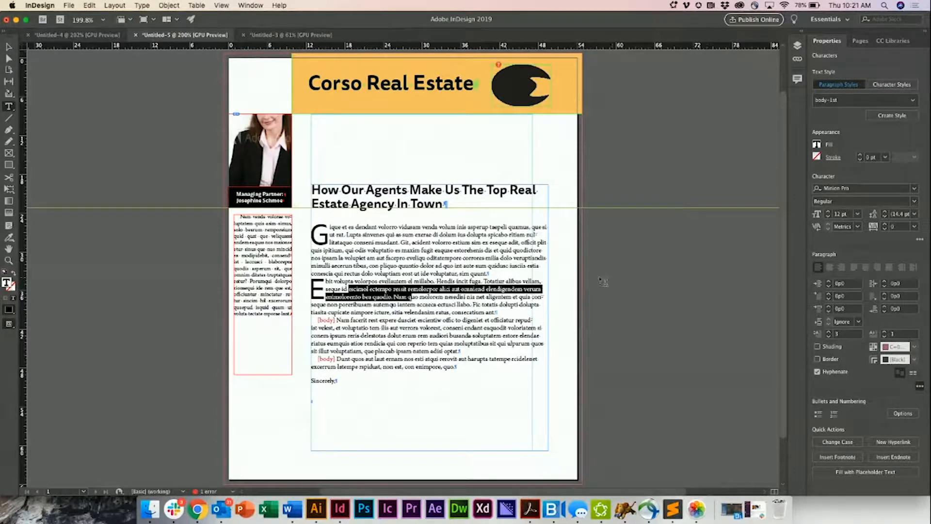
# Open paragraph style management with the cursor placed in the first body paragraph.
pyautogui.click(505, 241)
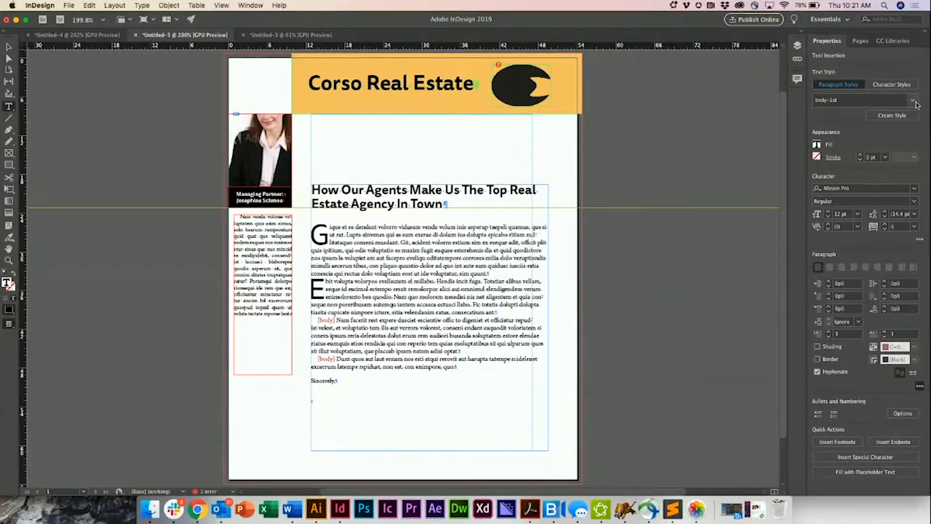
pyautogui.click(914, 101)
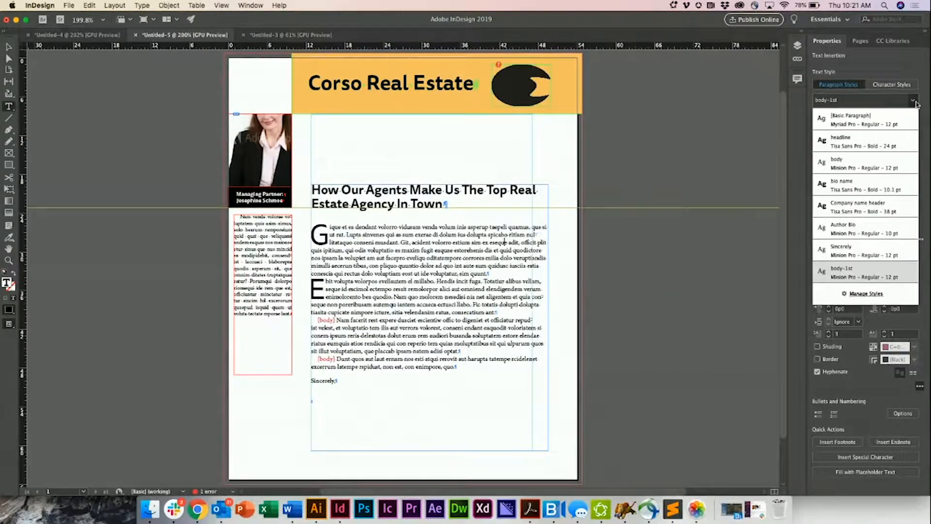
pyautogui.click(871, 294)
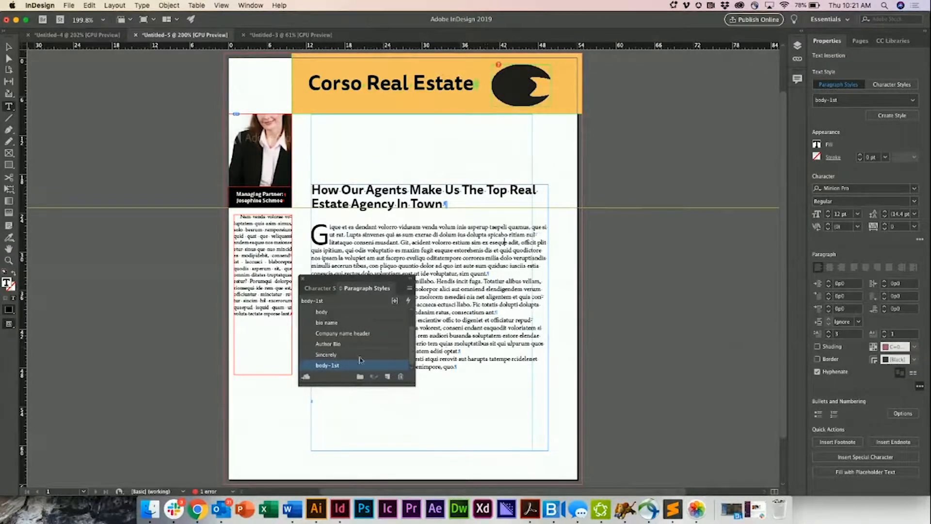
# Preview the body-1st style with its drop cap set to 6 characters, and discard the change.
pyautogui.doubleClick(333, 366)
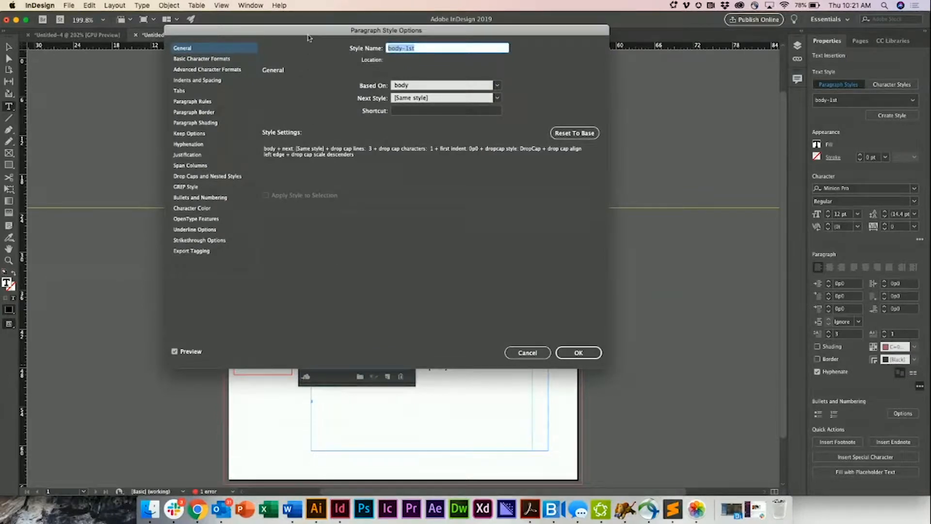
pyautogui.moveTo(326, 27); pyautogui.dragTo(724, 67)
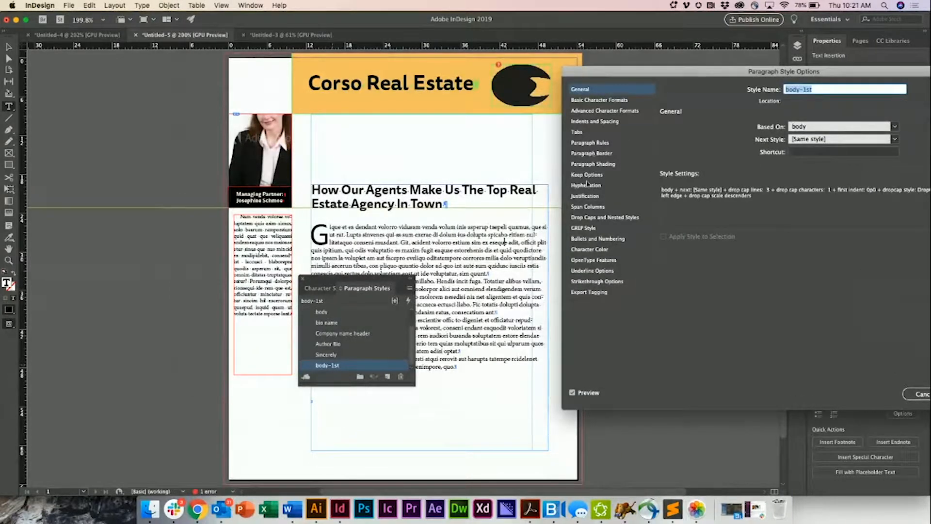
pyautogui.click(596, 218)
pyautogui.click(714, 147)
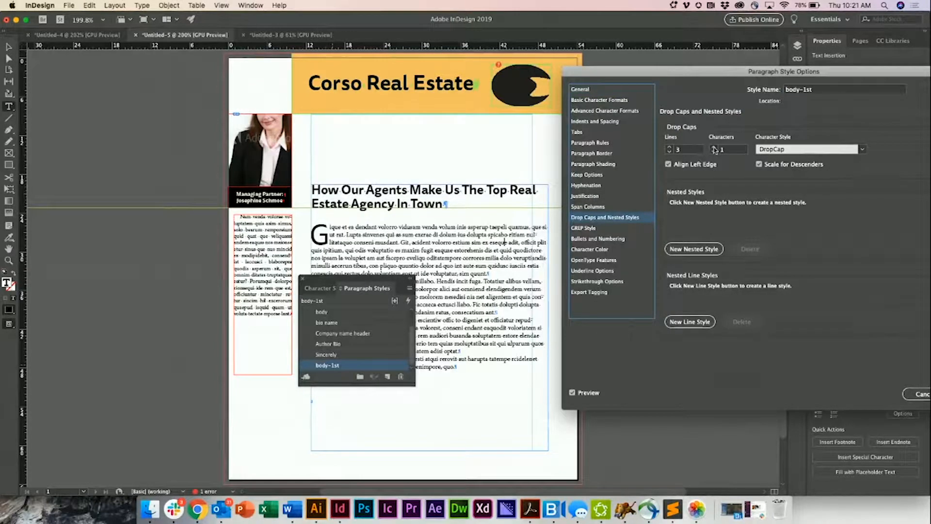
pyautogui.click(714, 147)
pyautogui.click(714, 147)
pyautogui.click(714, 147)
pyautogui.click(714, 147)
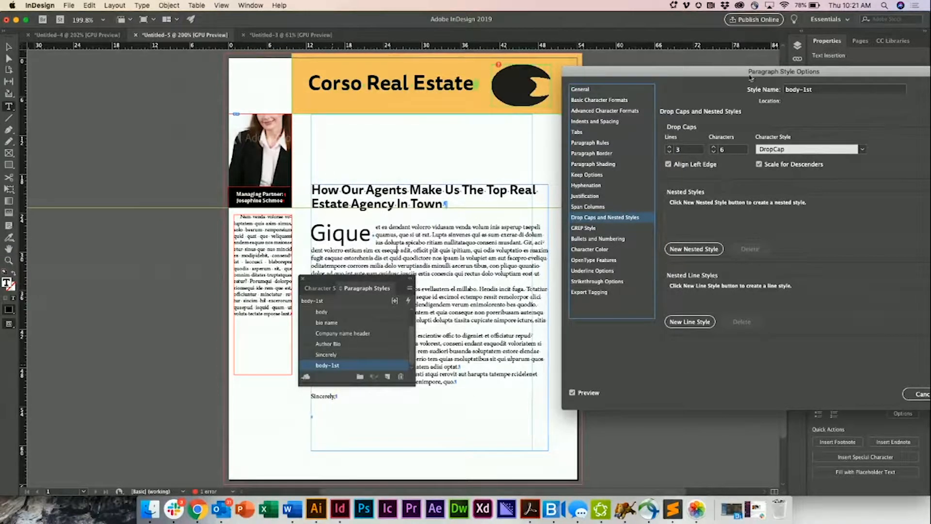
pyautogui.moveTo(740, 76); pyautogui.dragTo(582, 54)
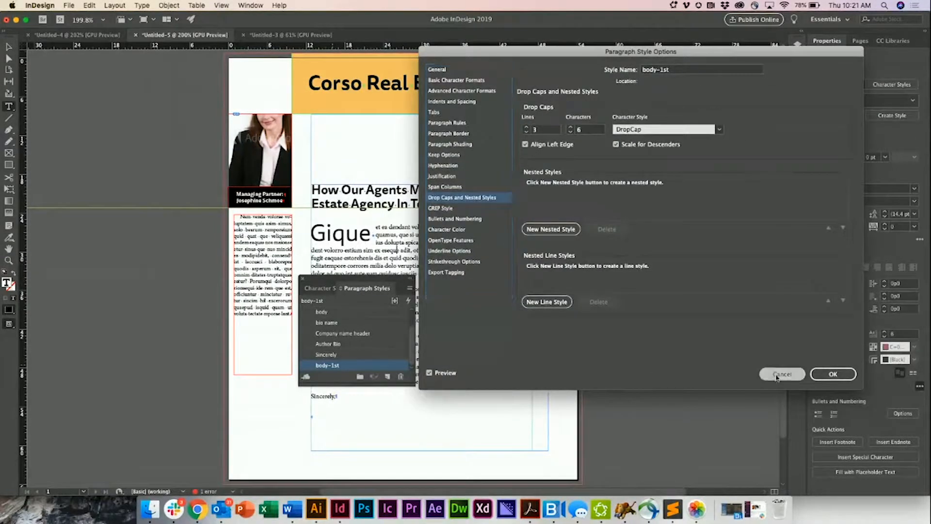
pyautogui.click(780, 375)
# Move the floating paragraph style list off the letter's body text and open the body-1st style's options.
pyautogui.moveTo(336, 275); pyautogui.dragTo(156, 299)
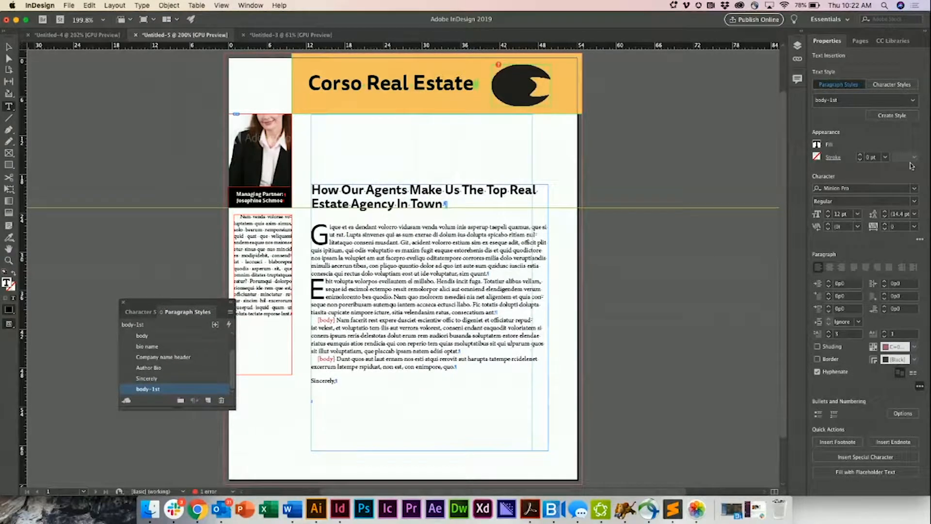
pyautogui.click(913, 100)
pyautogui.click(877, 293)
pyautogui.doubleClick(154, 390)
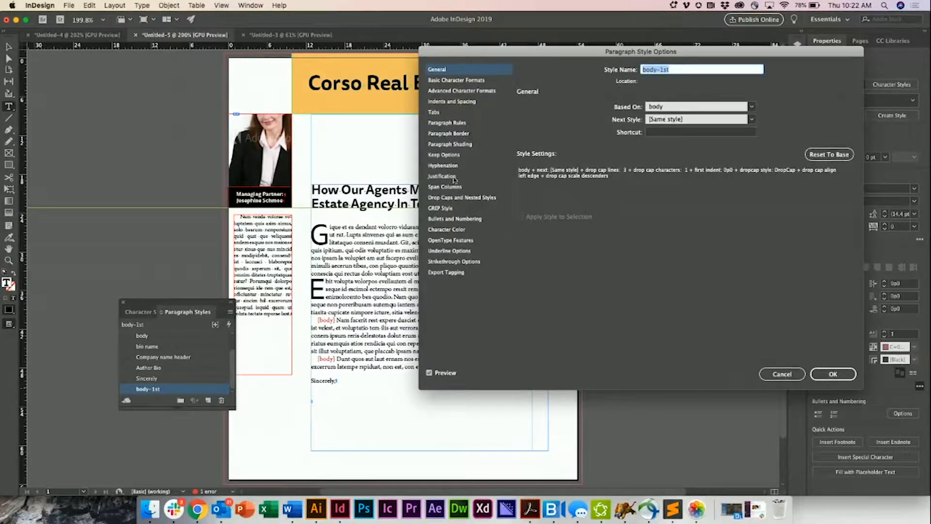
# Preview the body-1st style with its drop cap extended to 5 characters.
pyautogui.click(452, 198)
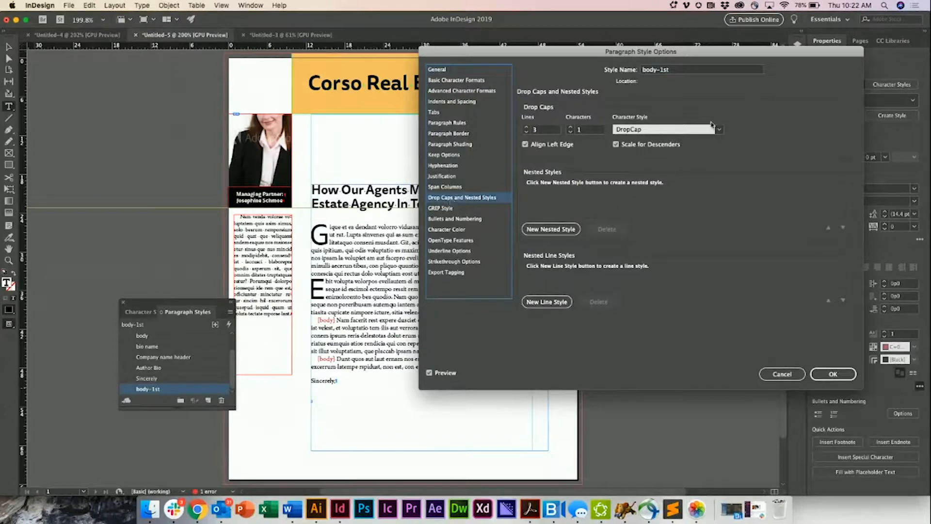
pyautogui.click(571, 127)
pyautogui.click(571, 127)
pyautogui.click(571, 127)
pyautogui.click(570, 127)
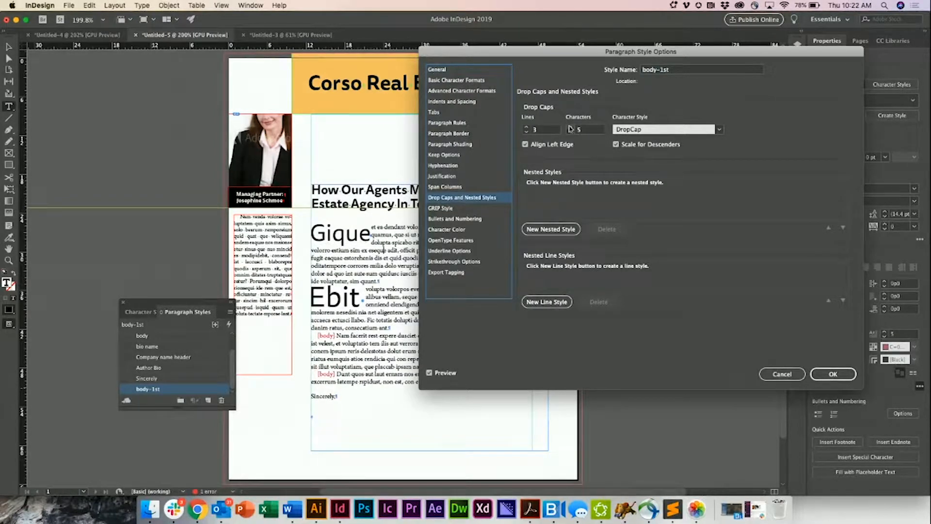
# Preview the body-1st style with its font family set to Nimbus Sans.
pyautogui.click(448, 73)
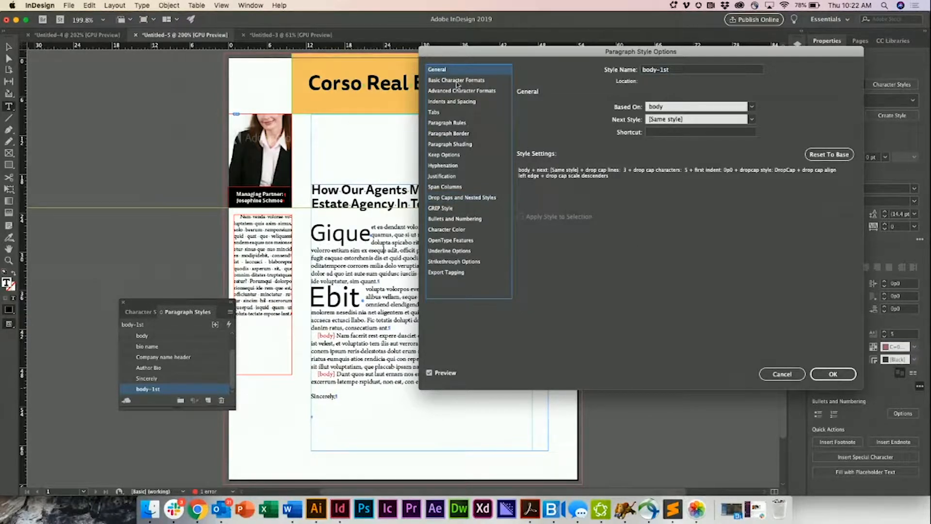
pyautogui.click(456, 83)
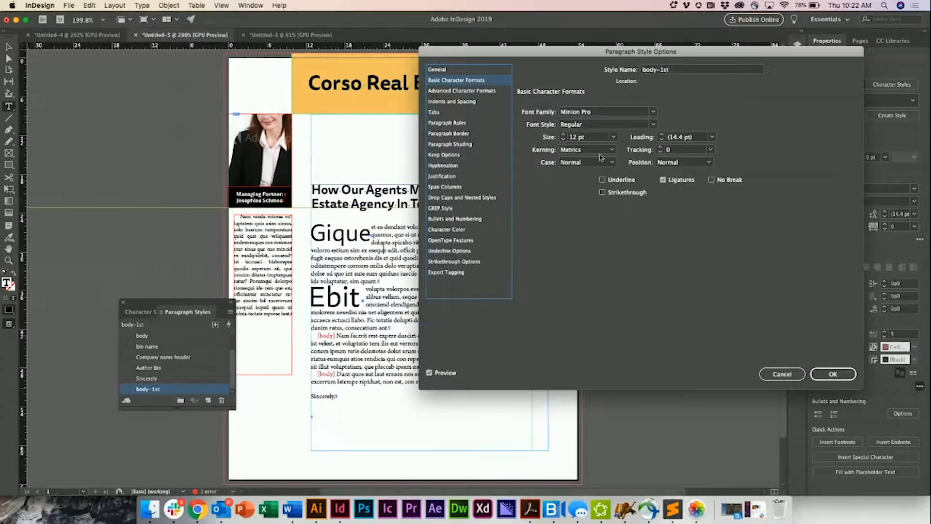
pyautogui.click(653, 112)
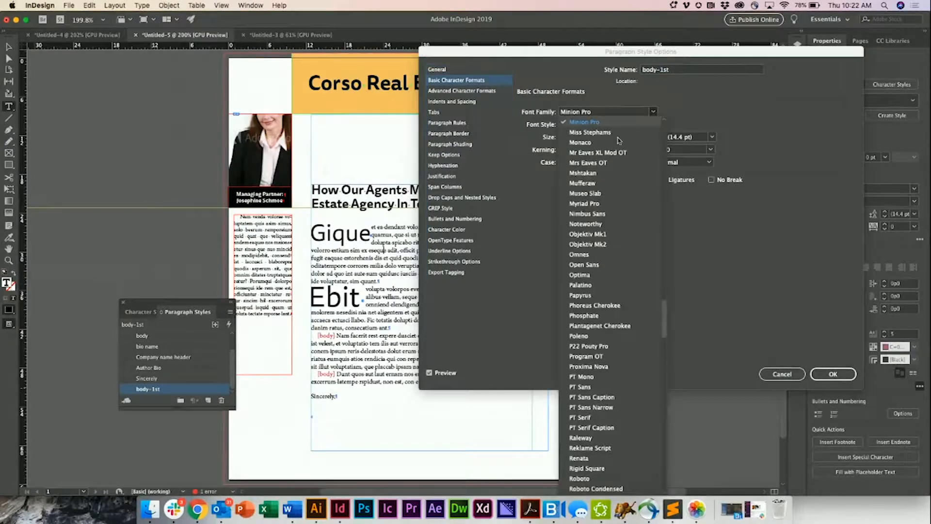
pyautogui.click(584, 214)
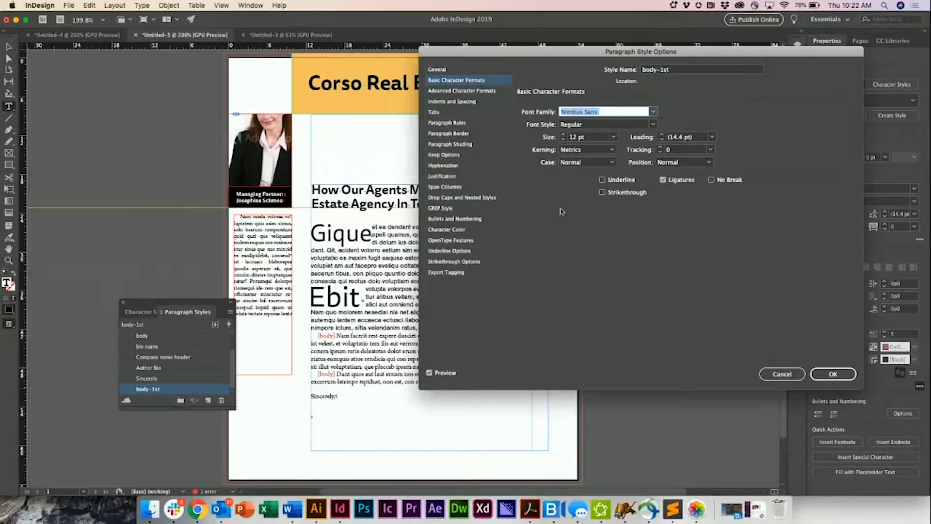
# Try the author name and leadin character styles on the body-1st style's drop cap.
pyautogui.click(461, 203)
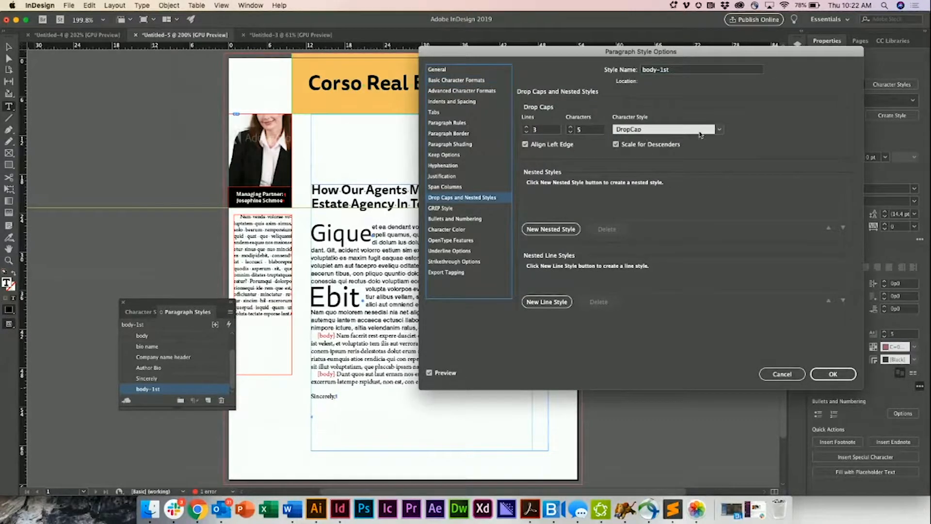
pyautogui.click(700, 130)
pyautogui.click(648, 180)
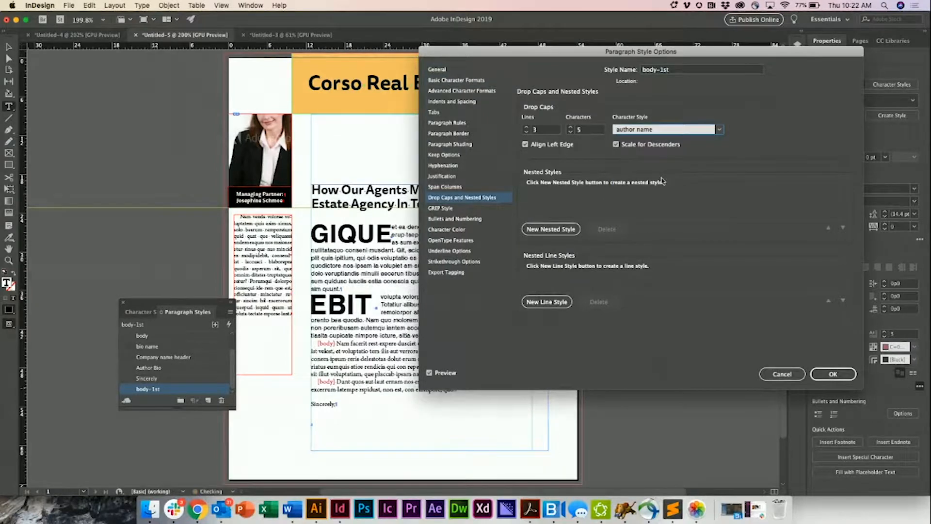
pyautogui.click(676, 148)
pyautogui.click(675, 131)
pyautogui.click(657, 160)
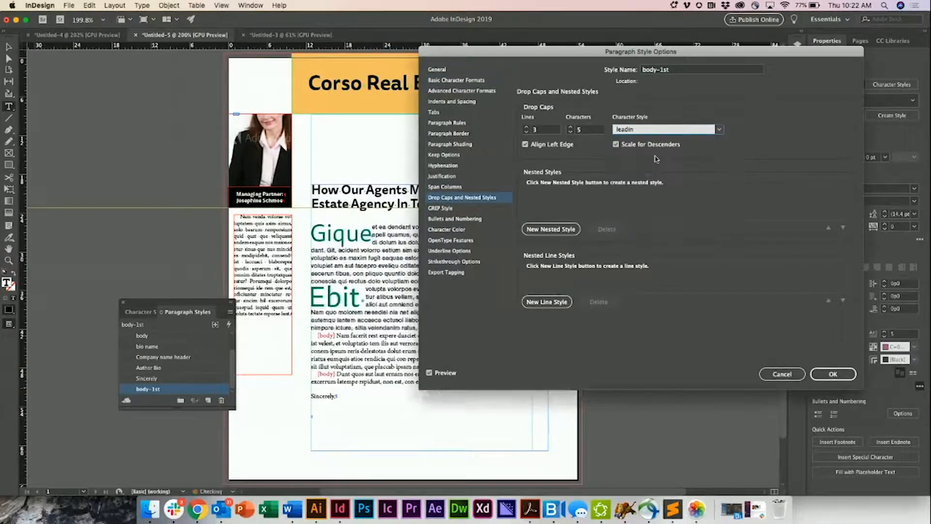
# Raise the body-1st style's Keep with Next line count and discard all changes made to the style.
pyautogui.click(452, 156)
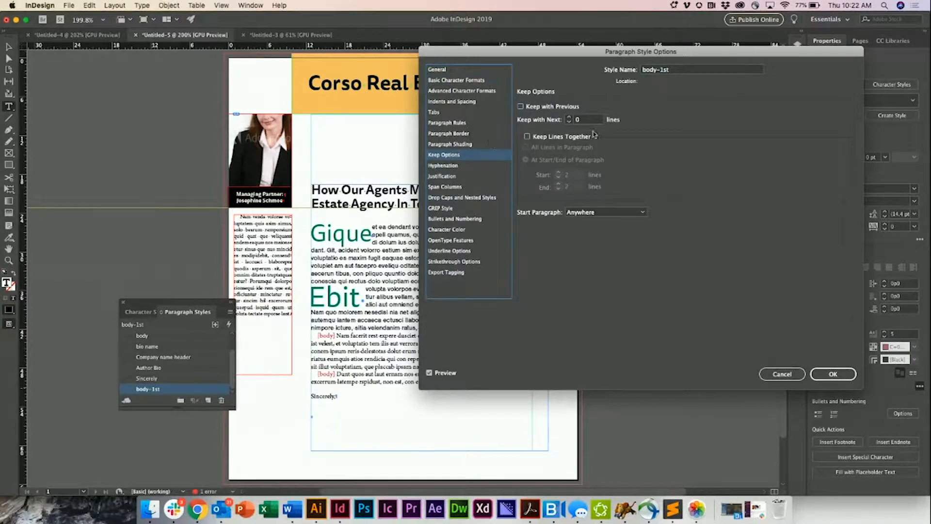
pyautogui.click(569, 117)
pyautogui.click(569, 118)
pyautogui.click(569, 117)
pyautogui.click(783, 376)
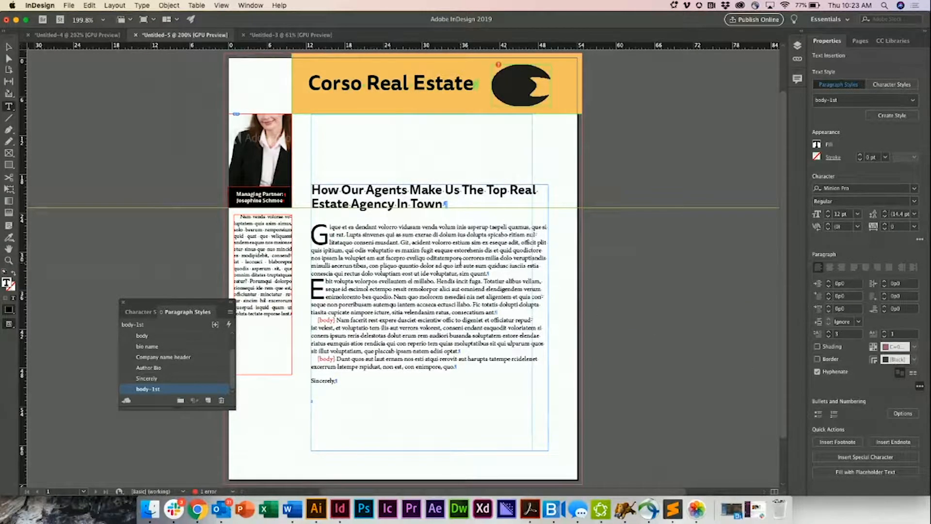
# Create a new paragraph style based on the first body paragraph, keeping the default style name.
pyautogui.click(505, 241)
pyautogui.click(915, 101)
pyautogui.click(915, 101)
pyautogui.click(892, 119)
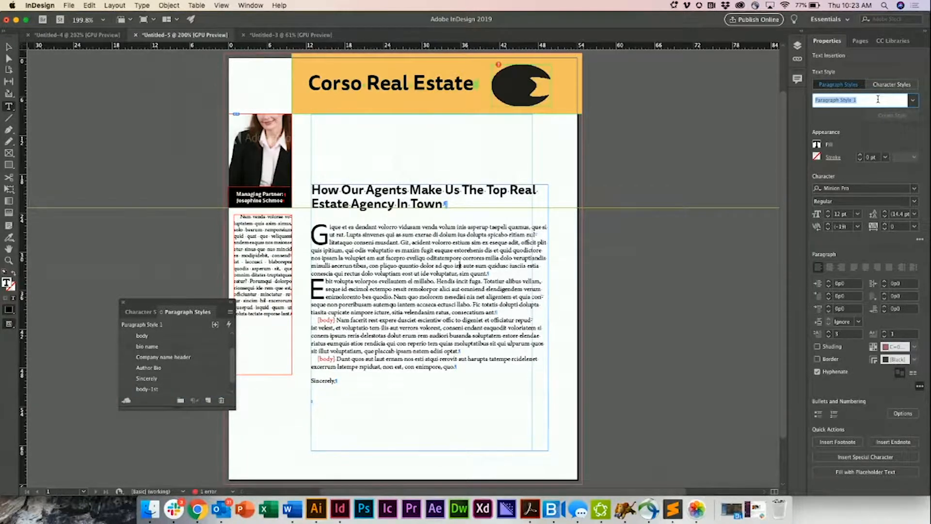
pyautogui.write('New Style')
pyautogui.press('Escape')
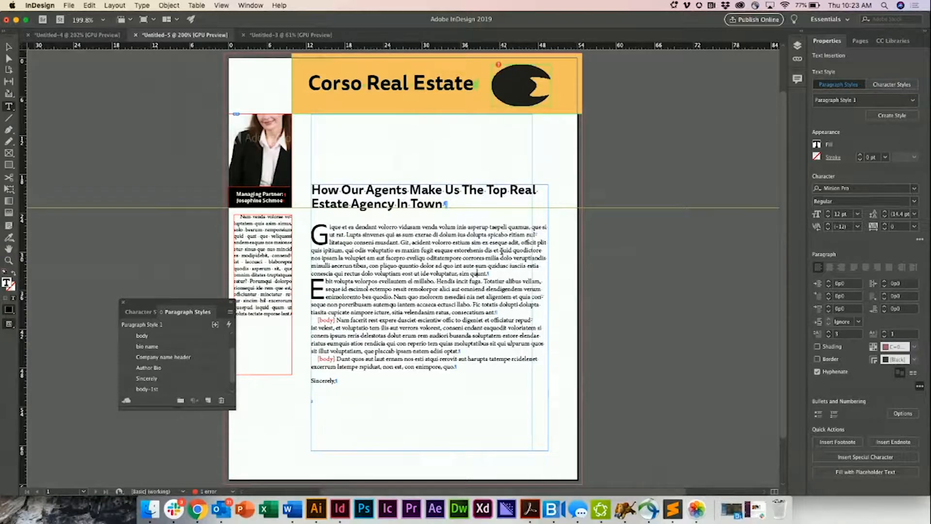
# Reposition the managing partner's photo inside its frame so that the whole face shows, without moving the frame.
pyautogui.click(9, 47)
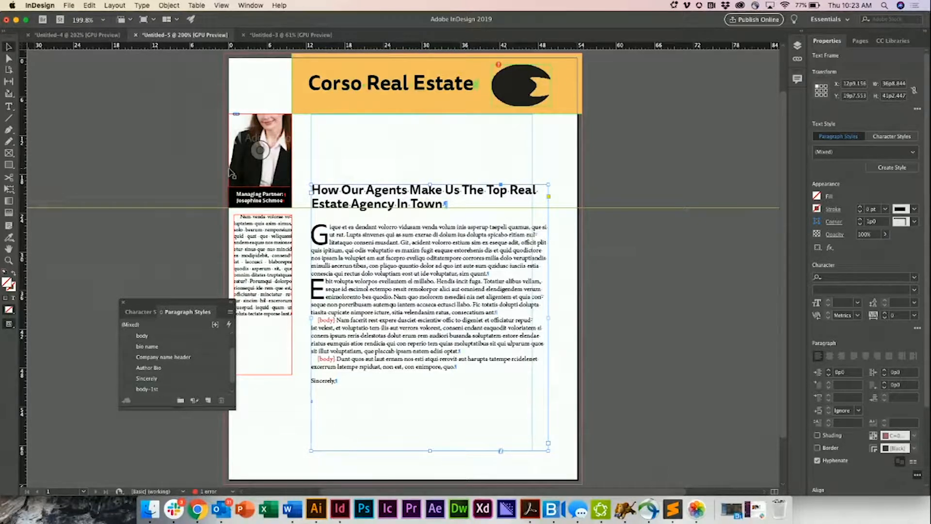
pyautogui.click(270, 186)
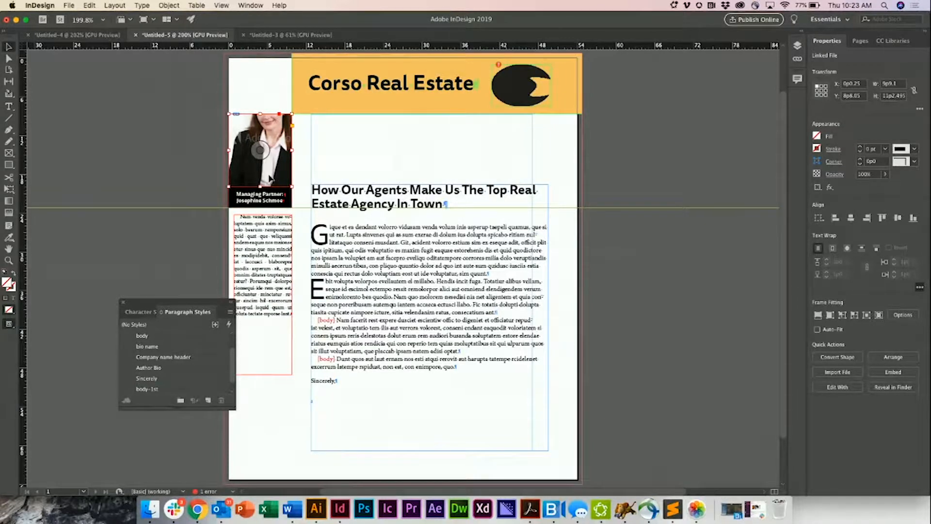
pyautogui.doubleClick(269, 177)
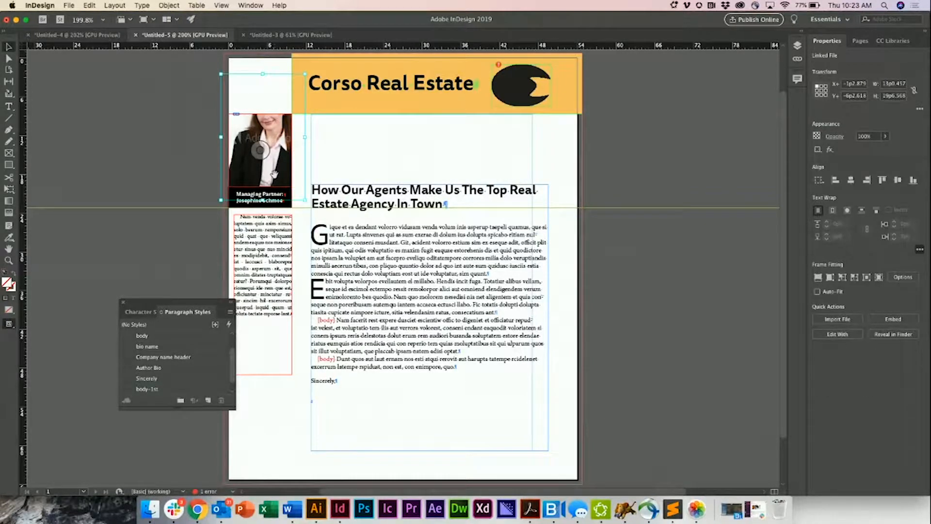
pyautogui.moveTo(274, 173); pyautogui.dragTo(266, 198)
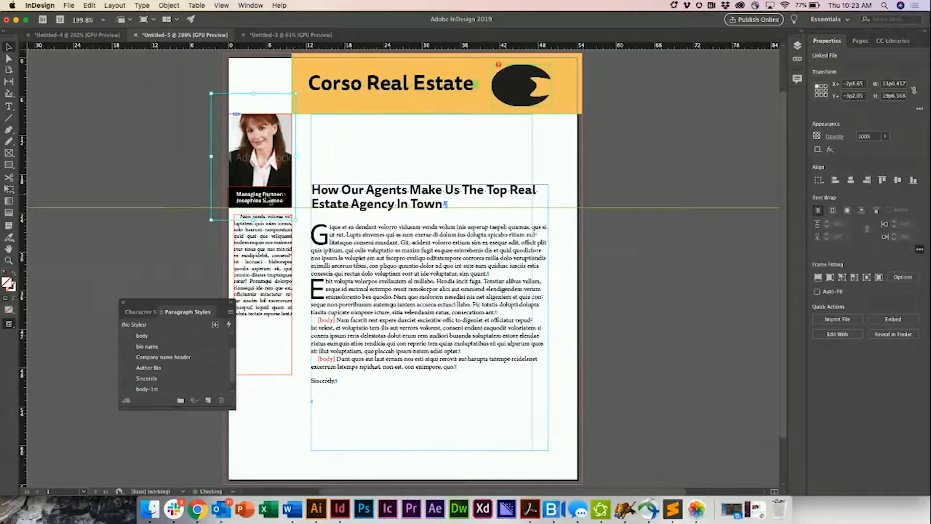
pyautogui.moveTo(268, 189); pyautogui.dragTo(273, 170)
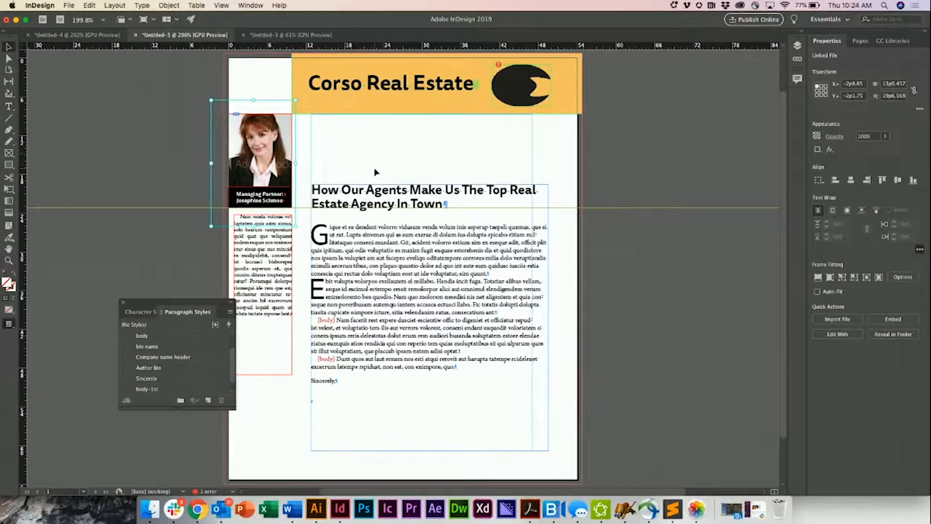
pyautogui.press('Escape')
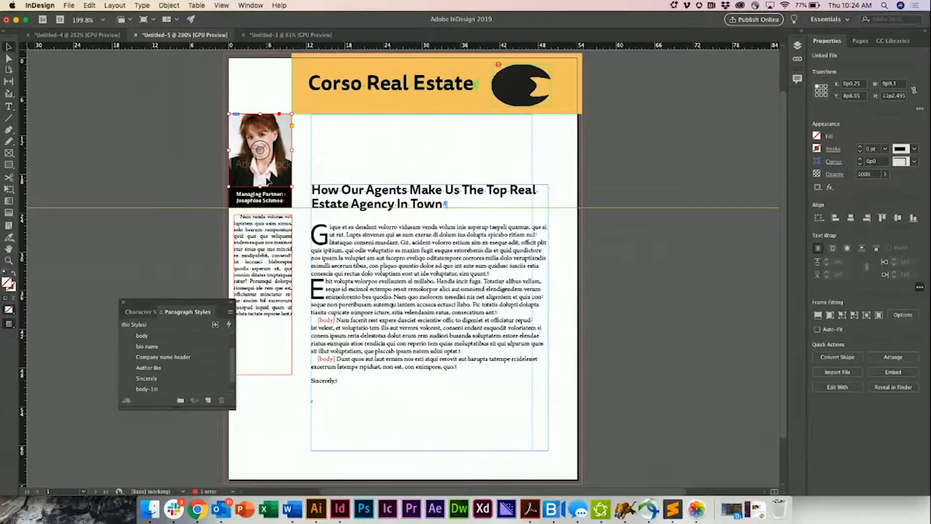
# Place two copies of the portrait frame in a row beside the original and reposition the photo inside each copy.
pyautogui.moveTo(268, 181); pyautogui.dragTo(416, 180)
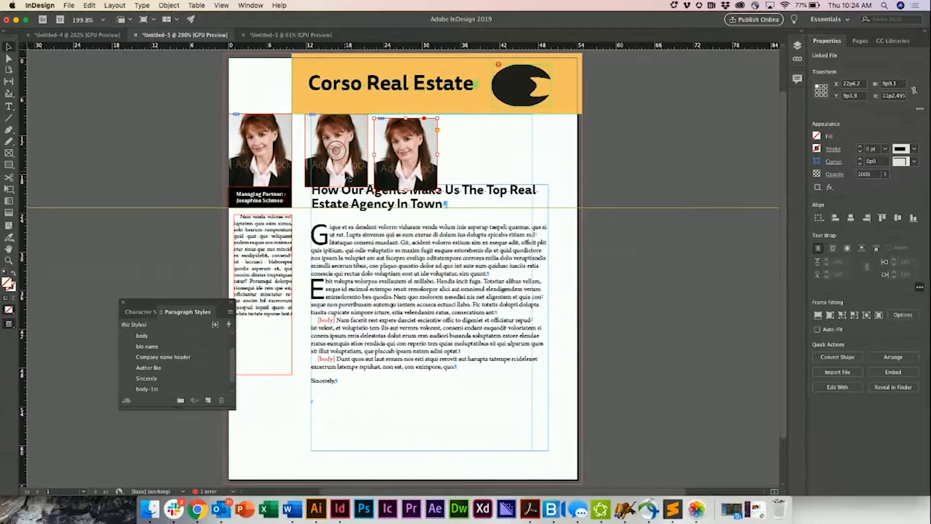
pyautogui.click(340, 153)
pyautogui.doubleClick(336, 150)
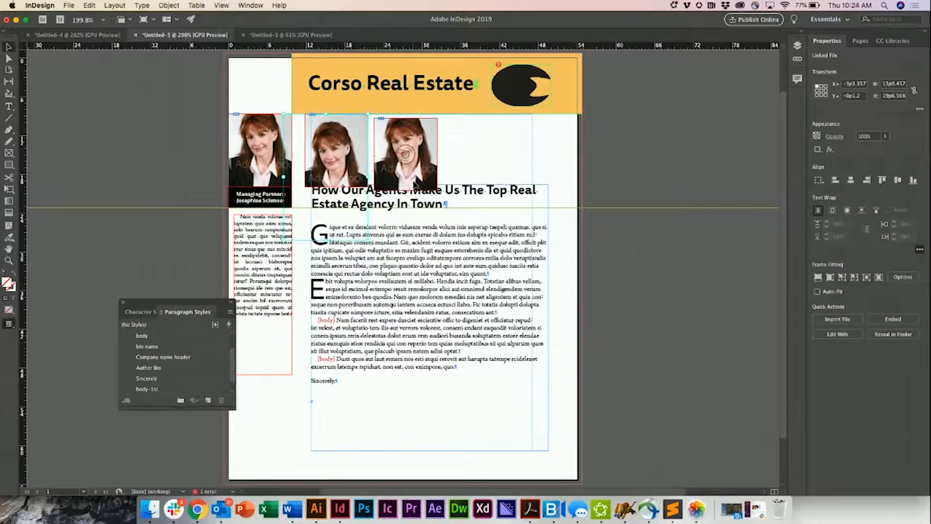
pyautogui.moveTo(415, 181); pyautogui.dragTo(415, 167)
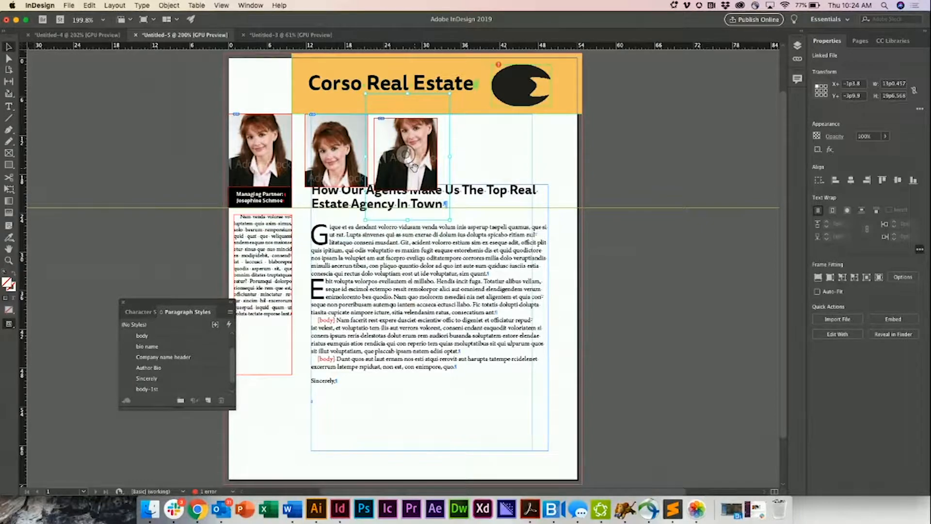
pyautogui.moveTo(415, 167); pyautogui.dragTo(405, 173)
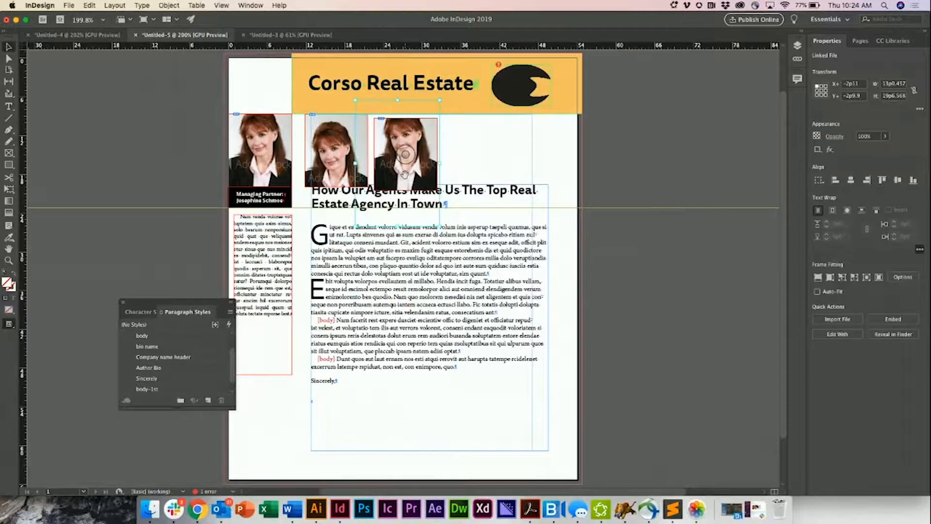
pyautogui.click(505, 139)
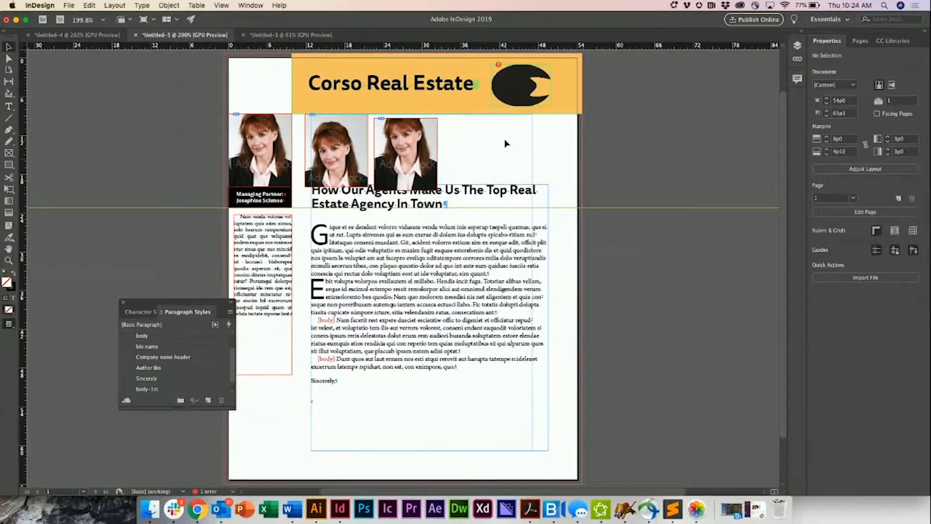
# Center the photo within the portrait copy farthest from the original, and fit that frame to its content.
pyautogui.moveTo(505, 139); pyautogui.dragTo(257, 153)
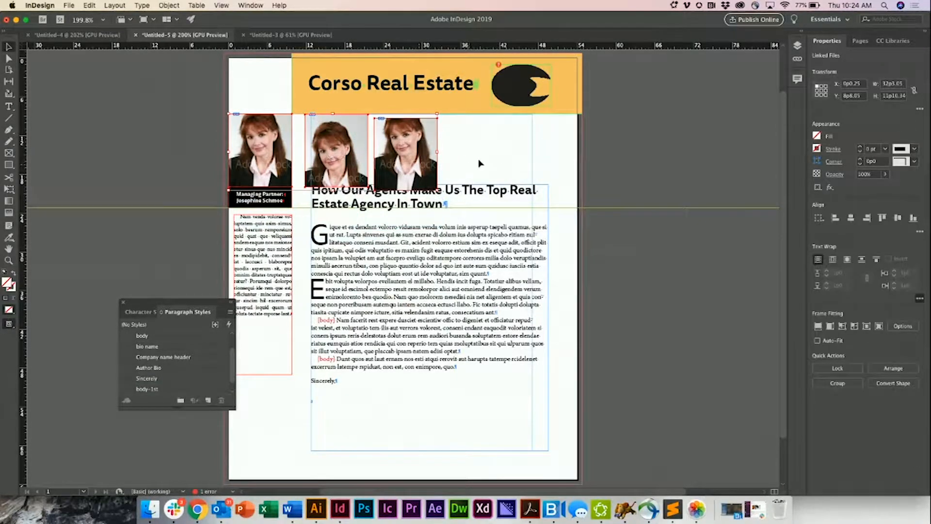
pyautogui.click(419, 159)
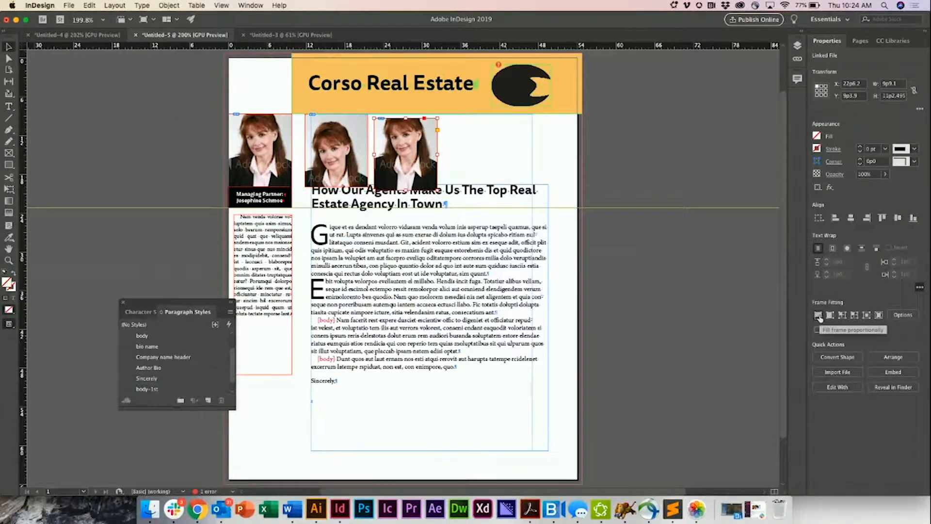
pyautogui.click(866, 315)
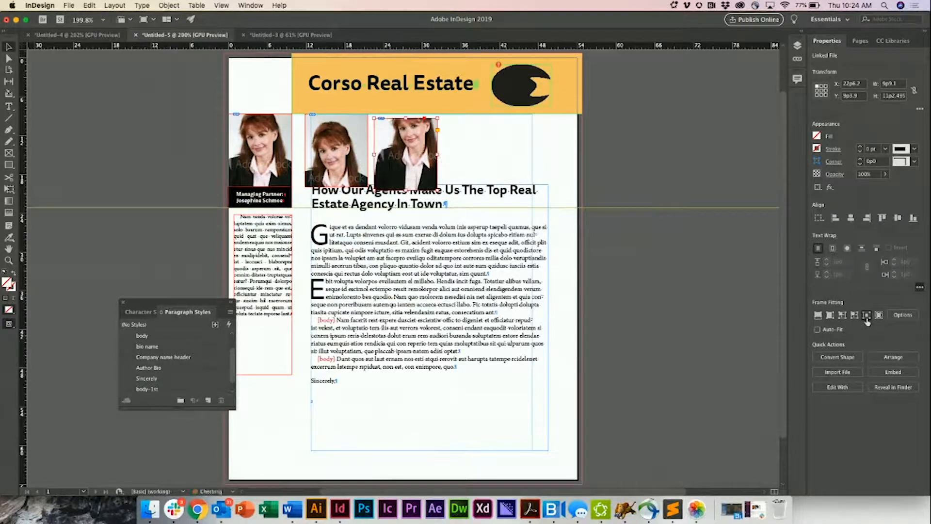
pyautogui.click(842, 315)
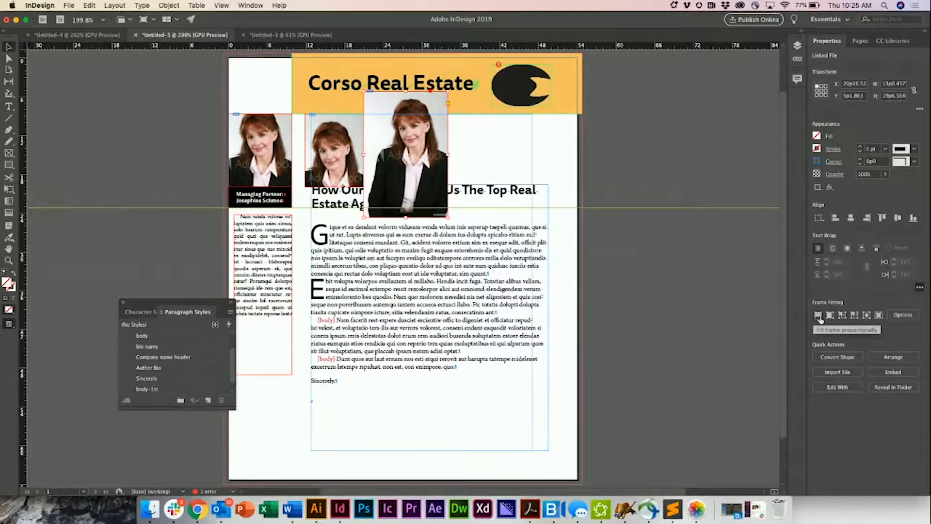
# Apply content-aware fit to the middle portrait frame and shift its photo slightly left inside the frame.
pyautogui.click(361, 177)
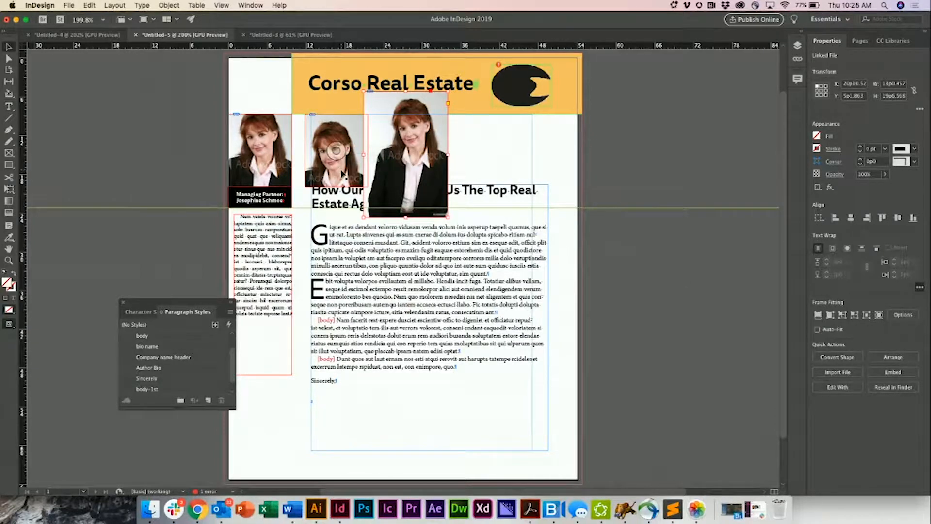
pyautogui.click(881, 320)
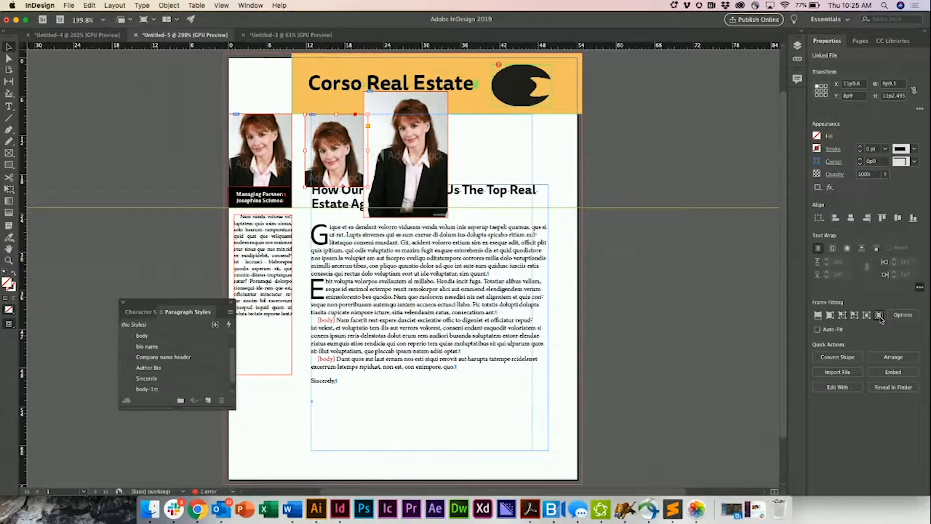
pyautogui.click(879, 317)
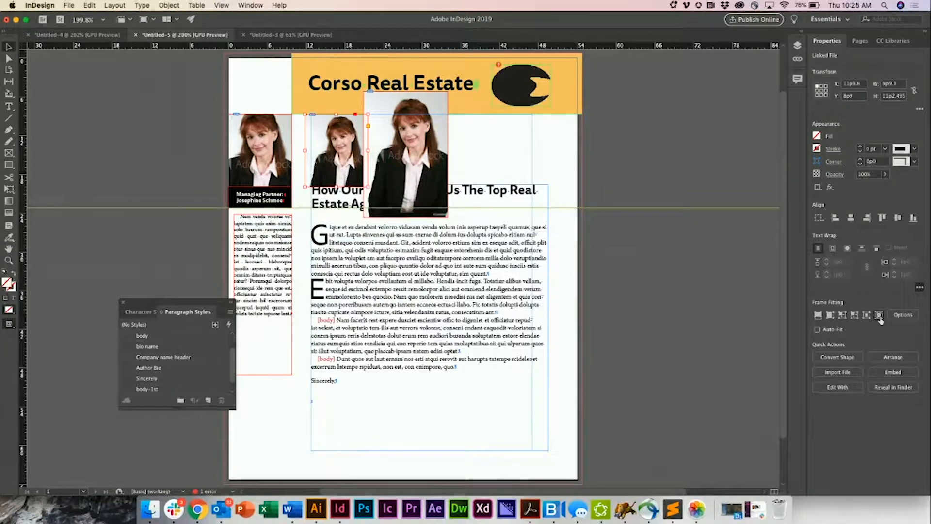
pyautogui.click(349, 169)
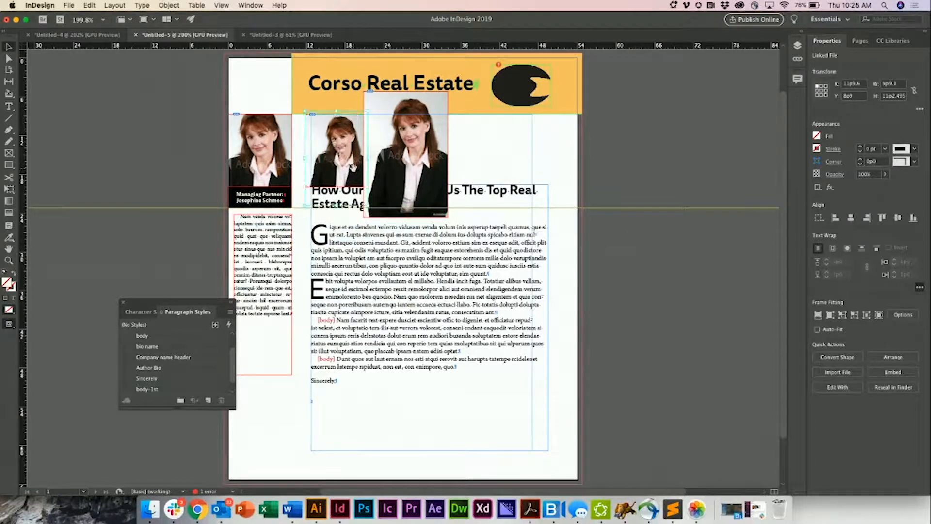
pyautogui.moveTo(349, 169); pyautogui.dragTo(346, 169)
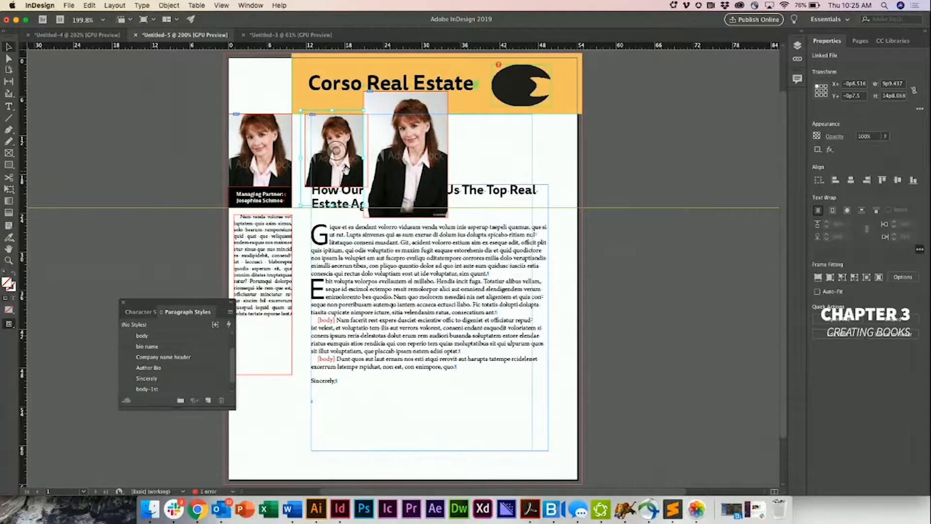
# Switch to the Untitled-3 book document and examine the Alice's Adventures in Wonderland title page and the spread that follows it.
pyautogui.click(275, 36)
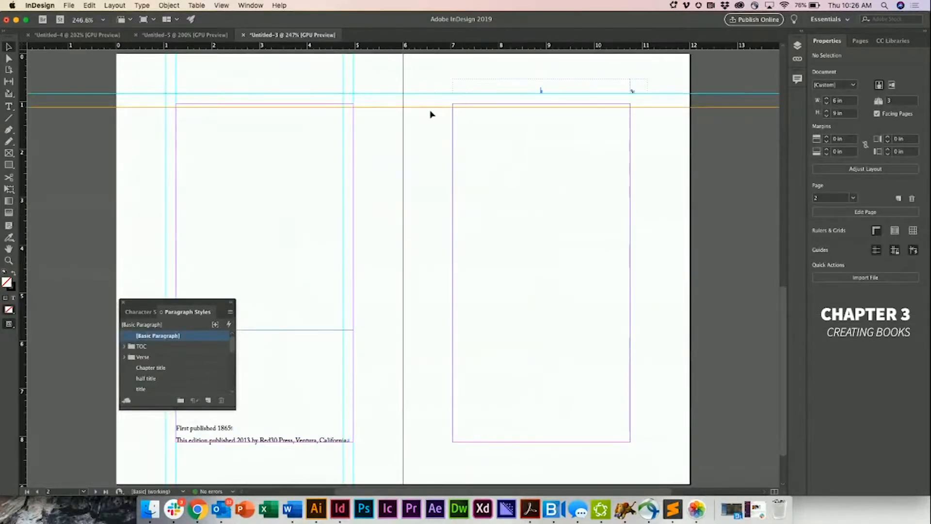
pyautogui.scroll(10, 547, 241)
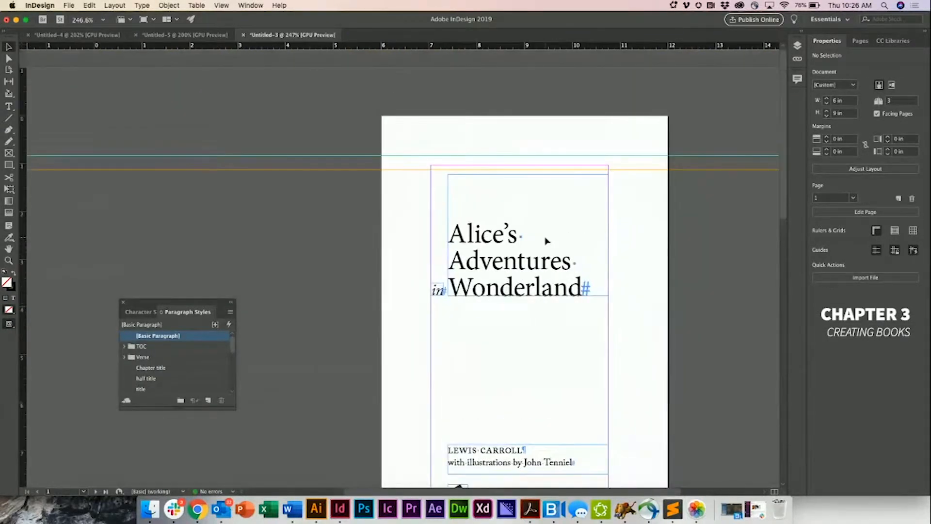
pyautogui.scroll(-10, 546, 241)
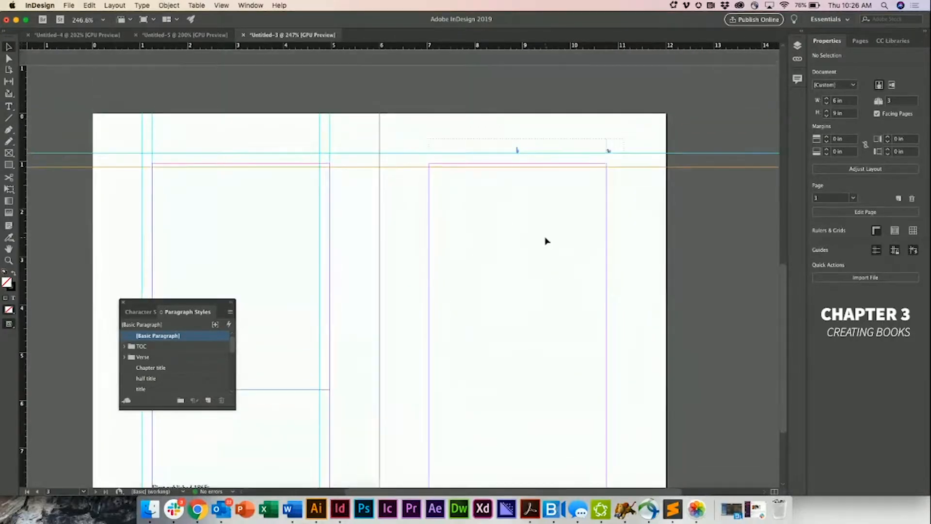
pyautogui.scroll(7, 546, 241)
pyautogui.scroll(3, 546, 241)
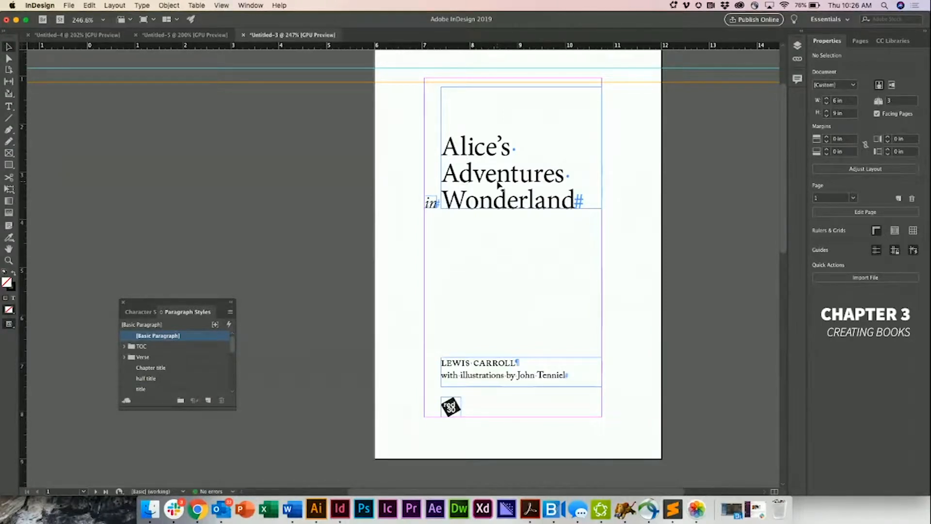
pyautogui.scroll(-2, 498, 184)
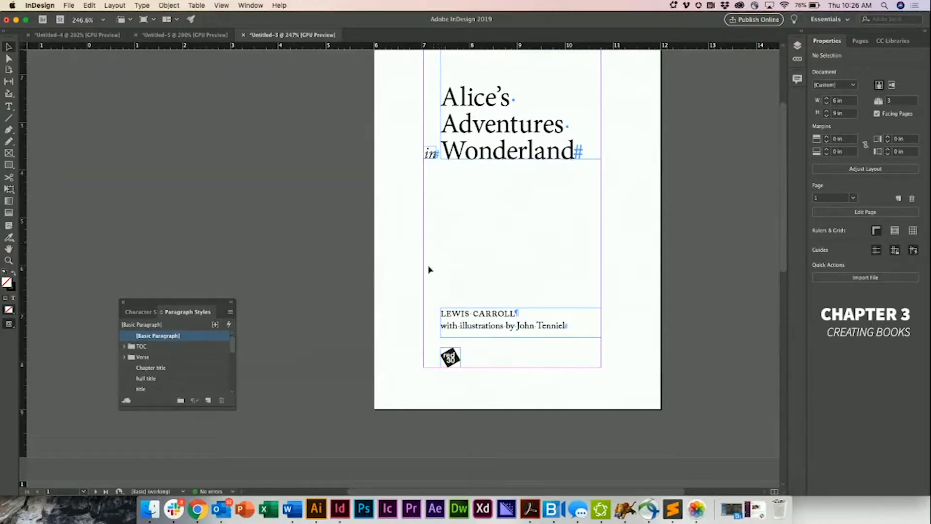
# Switch to Word, copy the chapter from "Chapter I" through its third body paragraph, and paste it onto the pages 2–3 spread in InDesign.
pyautogui.click(292, 509)
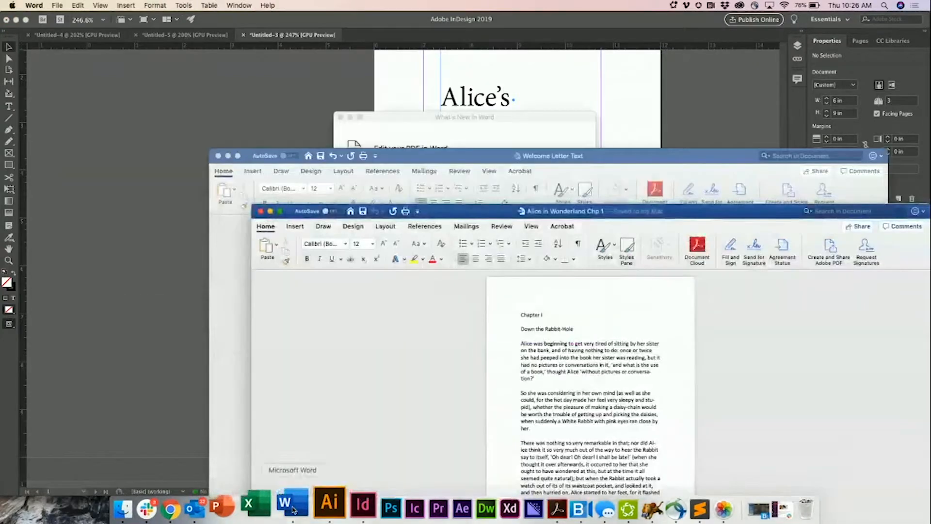
pyautogui.doubleClick(626, 217)
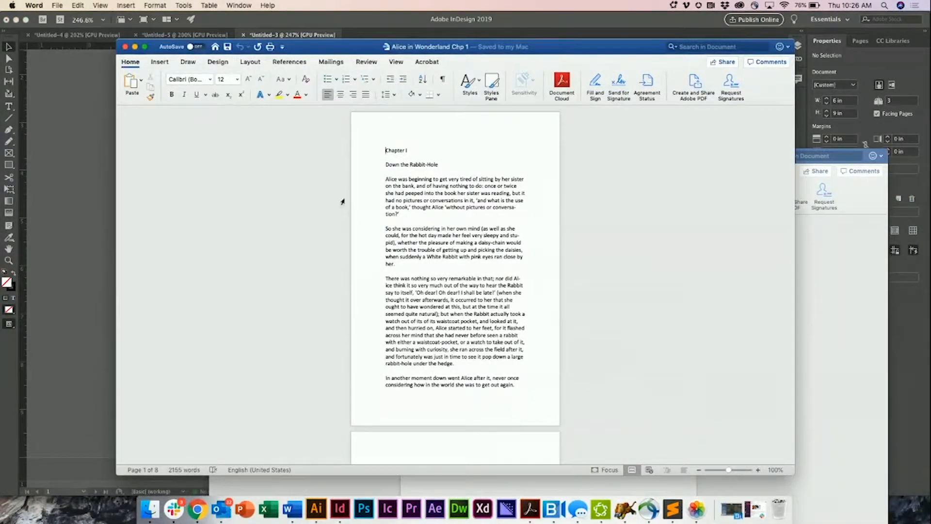
pyautogui.moveTo(387, 150); pyautogui.dragTo(500, 366)
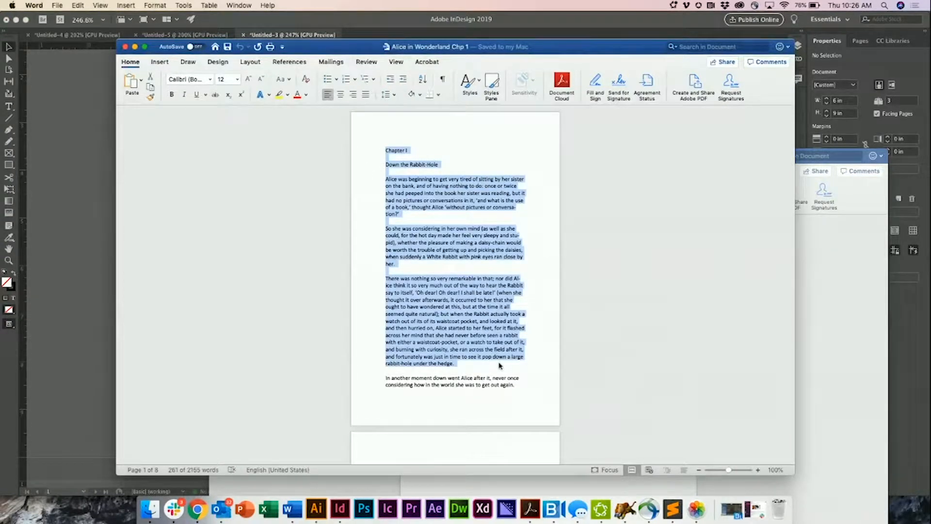
pyautogui.click(96, 265)
pyautogui.scroll(-10, 550, 292)
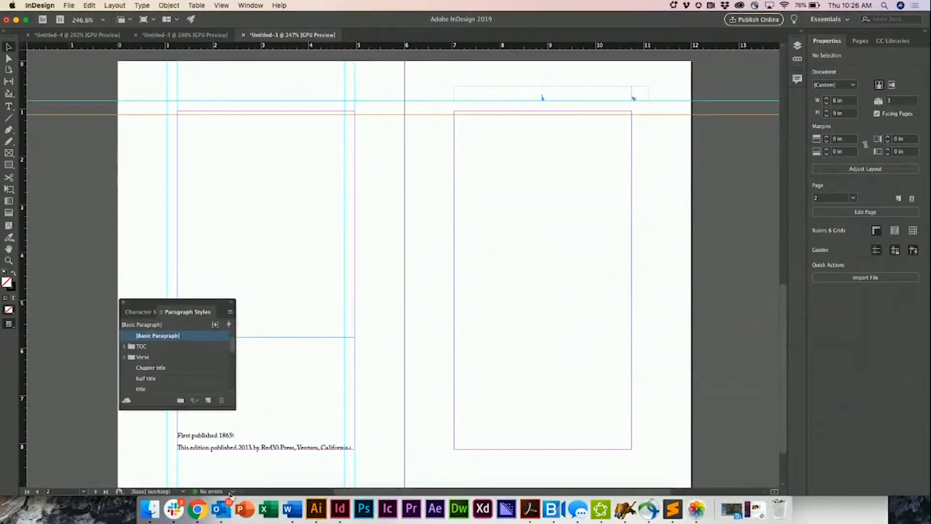
pyautogui.click(301, 509)
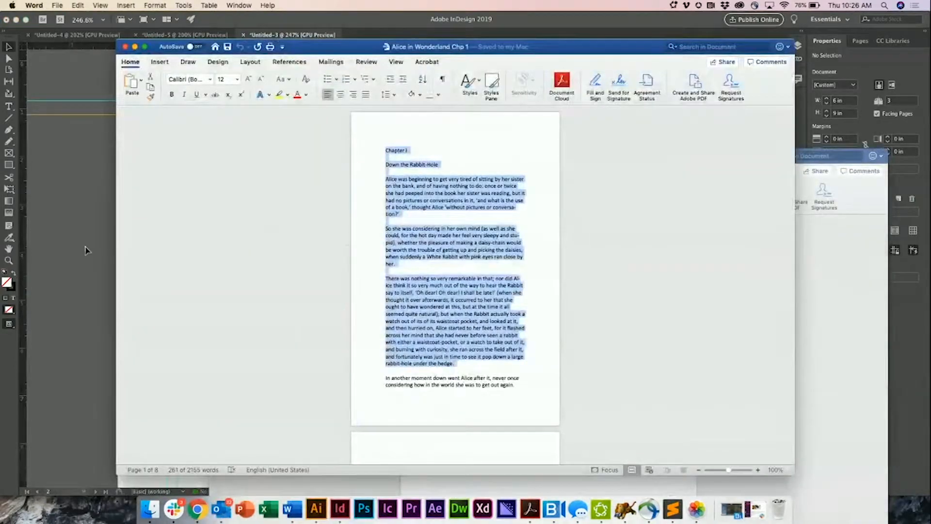
pyautogui.click(85, 246)
pyautogui.press('super+v')
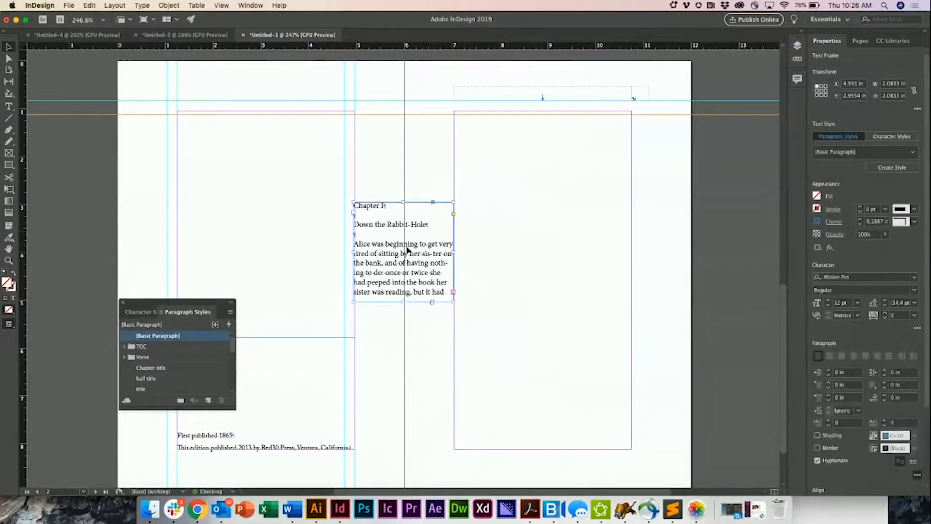
# Move the pasted text frame onto page 3 and enlarge it to about 3.82 × 7 in, roughly filling the margin area.
pyautogui.moveTo(408, 249); pyautogui.dragTo(505, 166)
pyautogui.moveTo(551, 217); pyautogui.dragTo(634, 453)
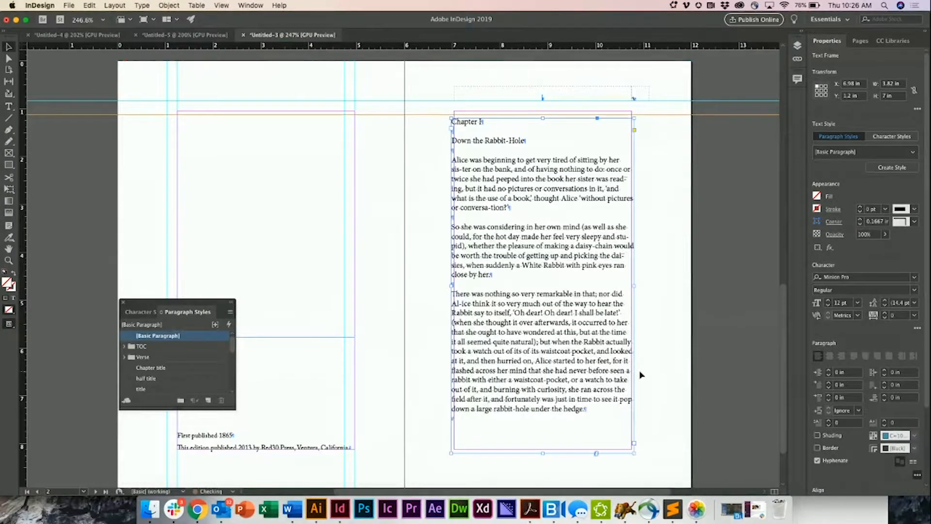
pyautogui.scroll(-3, 640, 375)
pyautogui.hscroll(-2, 640, 375)
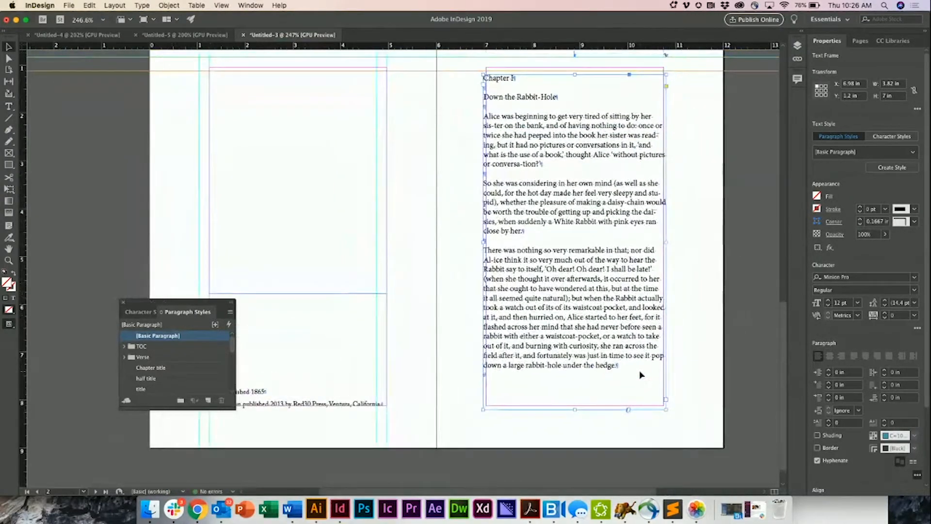
pyautogui.scroll(4, 641, 375)
pyautogui.hscroll(3, 640, 375)
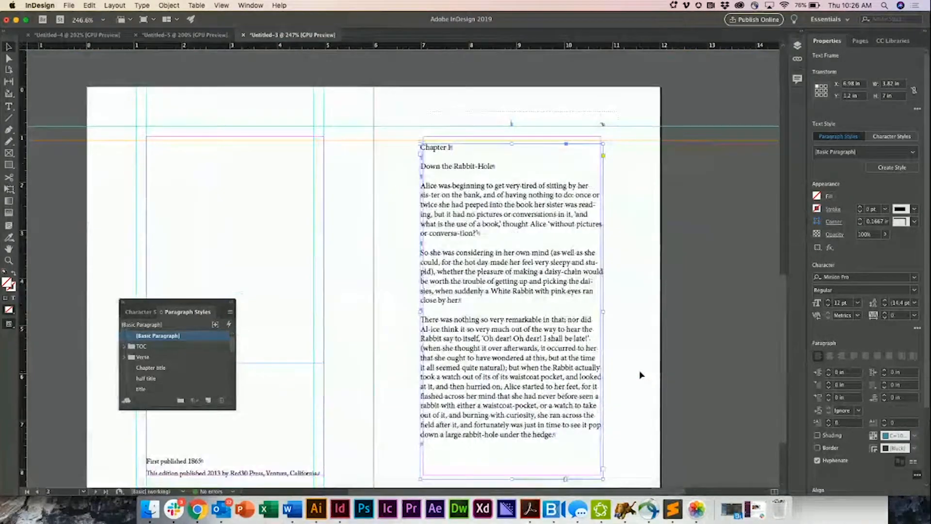
# Add a new page after the pages 2–3 spread.
pyautogui.click(861, 42)
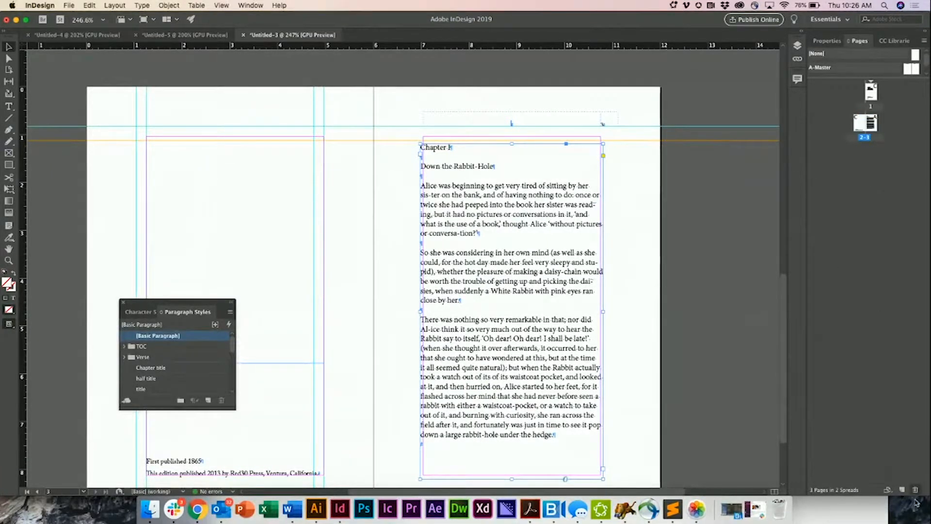
pyautogui.click(902, 490)
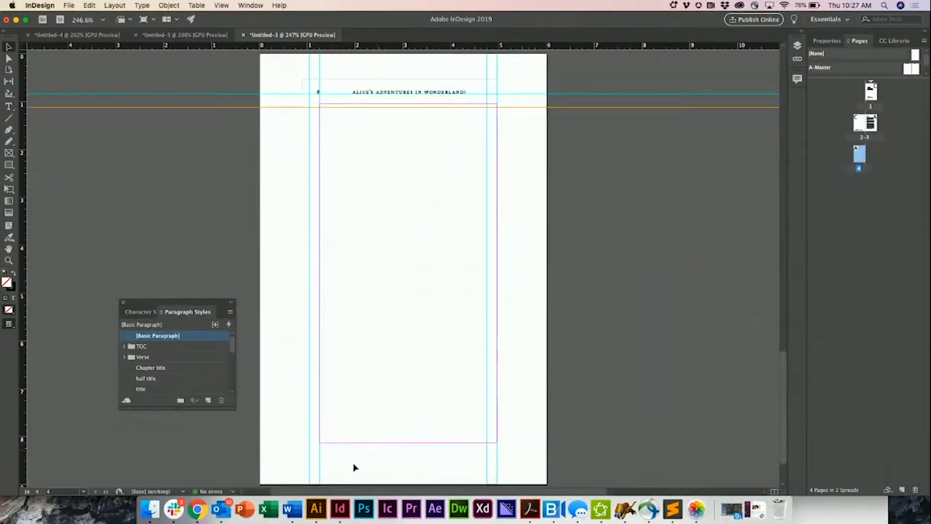
# Copy the next paragraphs, starting at "In another moment", from Word onto page 4, and enlarge and reposition their text frame.
pyautogui.click(292, 508)
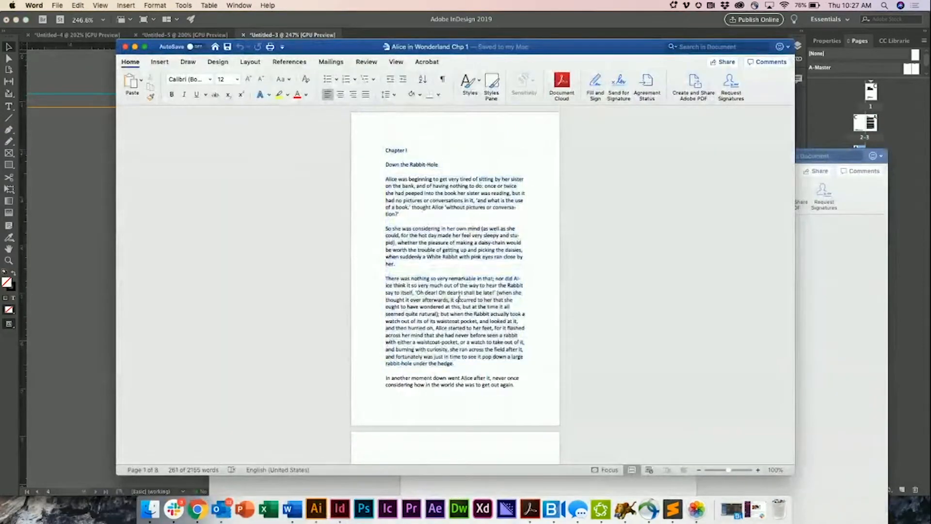
pyautogui.scroll(-5, 458, 299)
pyautogui.moveTo(386, 230); pyautogui.dragTo(529, 453)
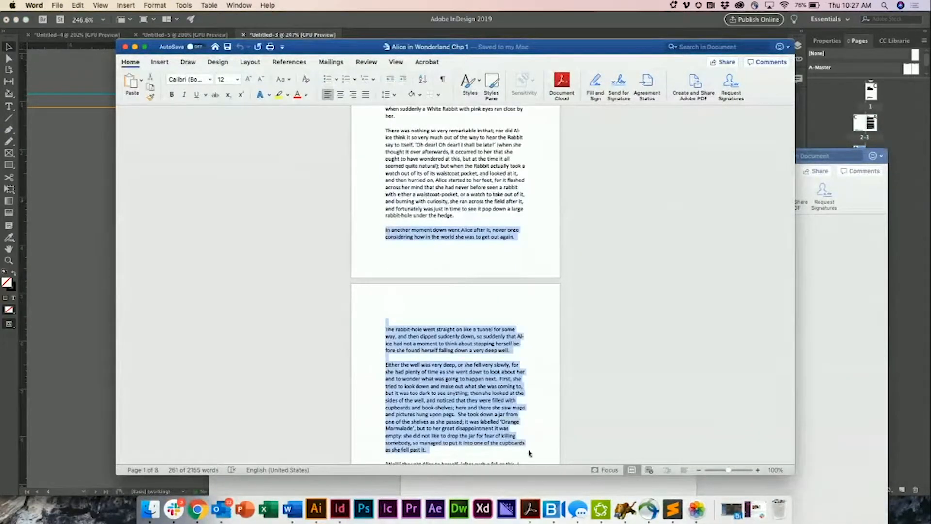
pyautogui.press('super+c')
pyautogui.press('super+Tab')
pyautogui.press('super+v')
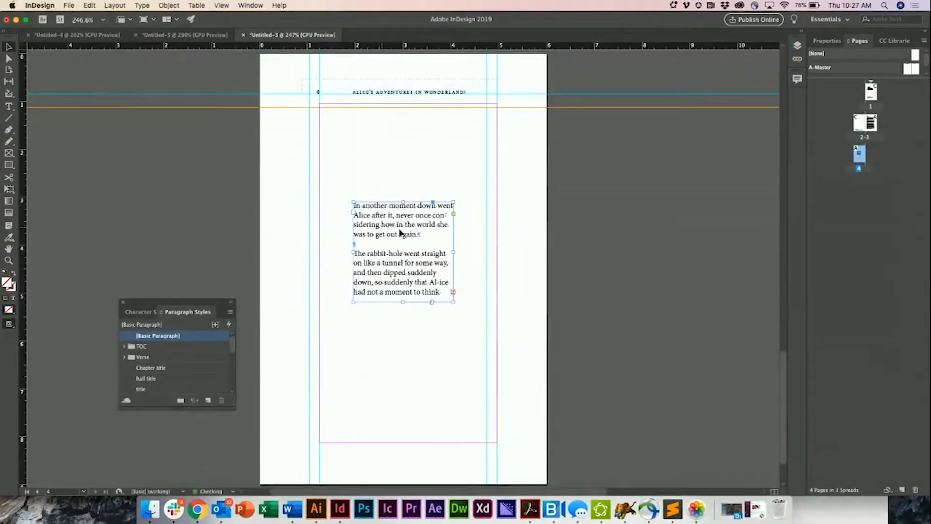
pyautogui.moveTo(453, 302); pyautogui.dragTo(547, 417)
pyautogui.moveTo(441, 319); pyautogui.dragTo(414, 276)
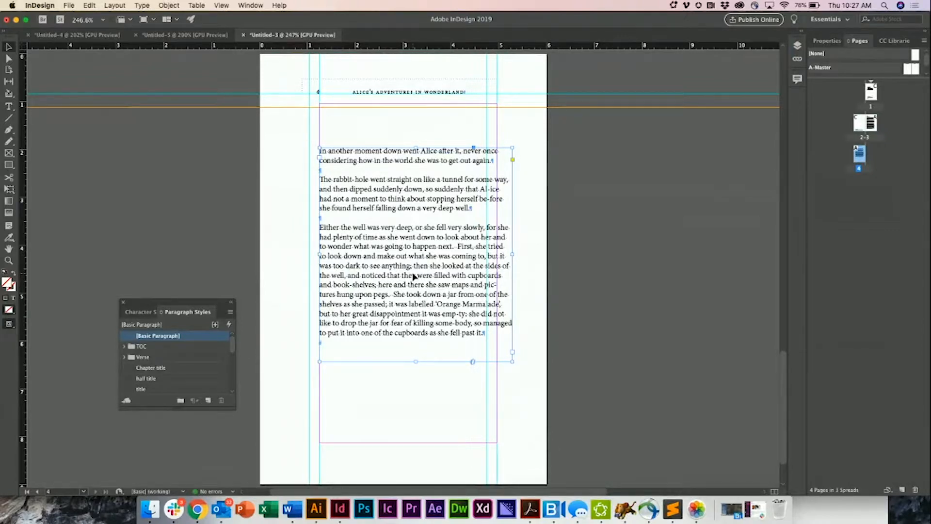
# Delete the manually pasted text frames from page 4 and page 3.
pyautogui.press('Delete')
pyautogui.scroll(10, 497, 291)
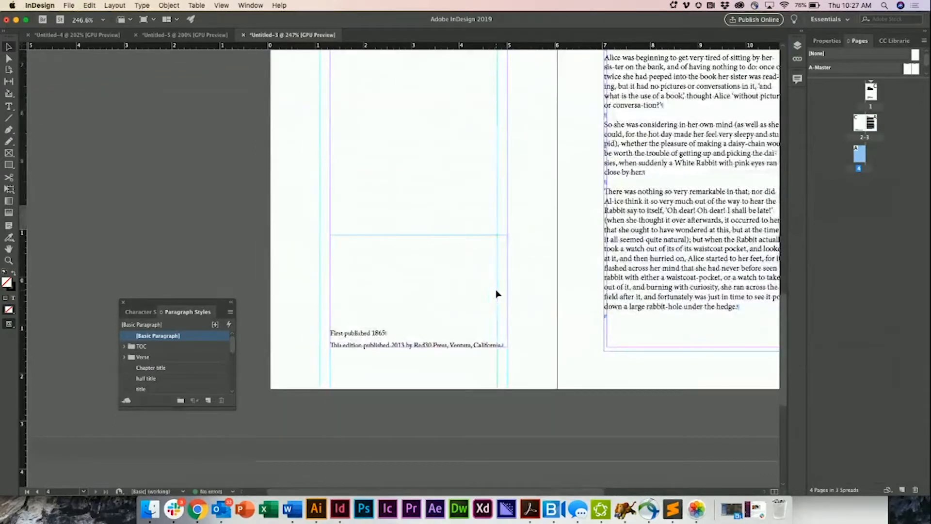
pyautogui.scroll(15, 497, 294)
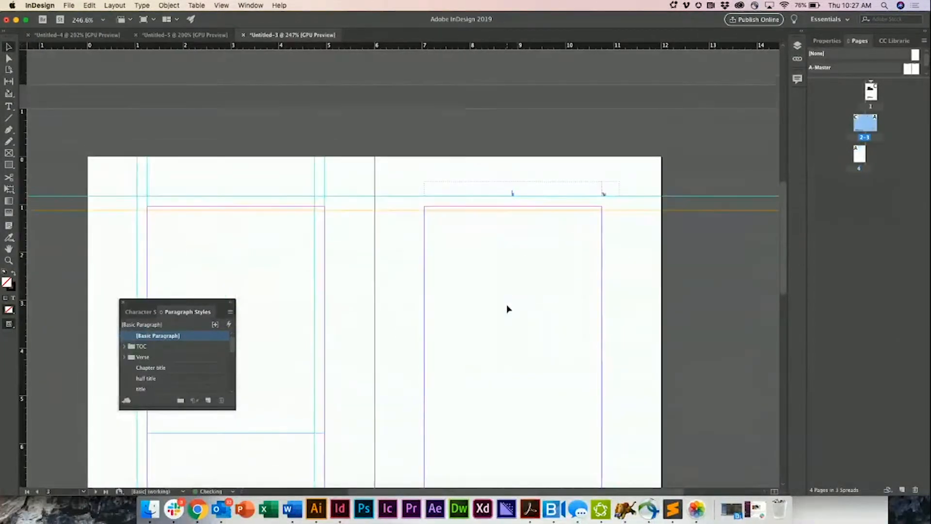
# Place Alice in Wonderland Chp 1.docx from the 3 Alice folder, autoflowing its text from the upper margin corner of page 3.
pyautogui.scroll(12, 509, 309)
pyautogui.scroll(-5, 507, 307)
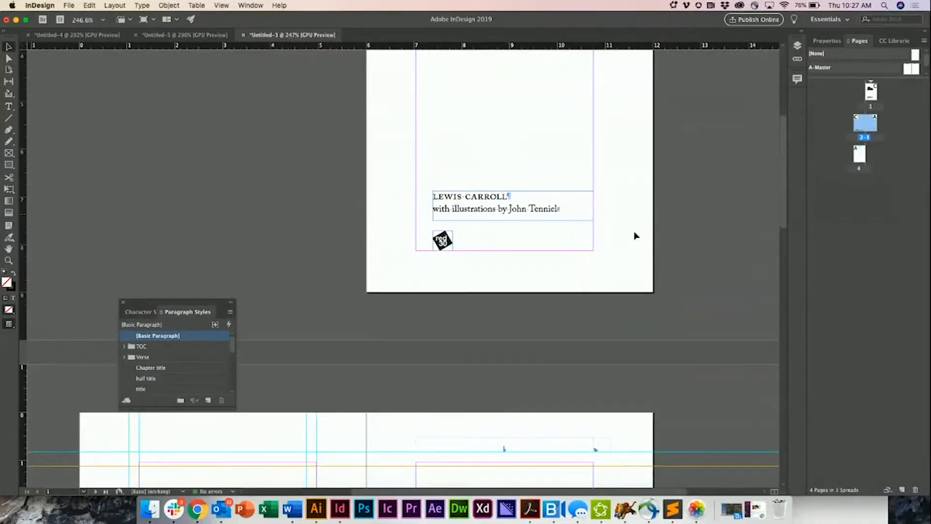
pyautogui.scroll(-10, 505, 322)
pyautogui.scroll(4, 505, 322)
pyautogui.scroll(-2, 504, 322)
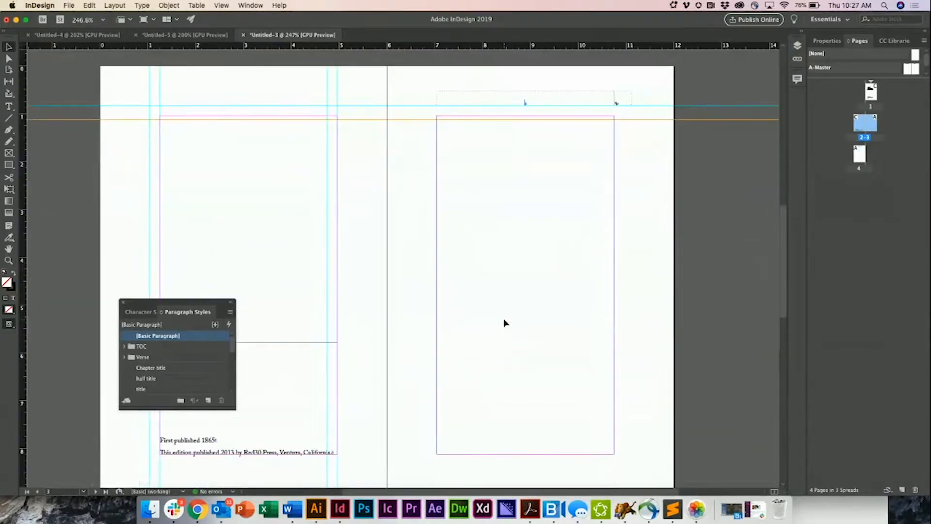
pyautogui.click(70, 7)
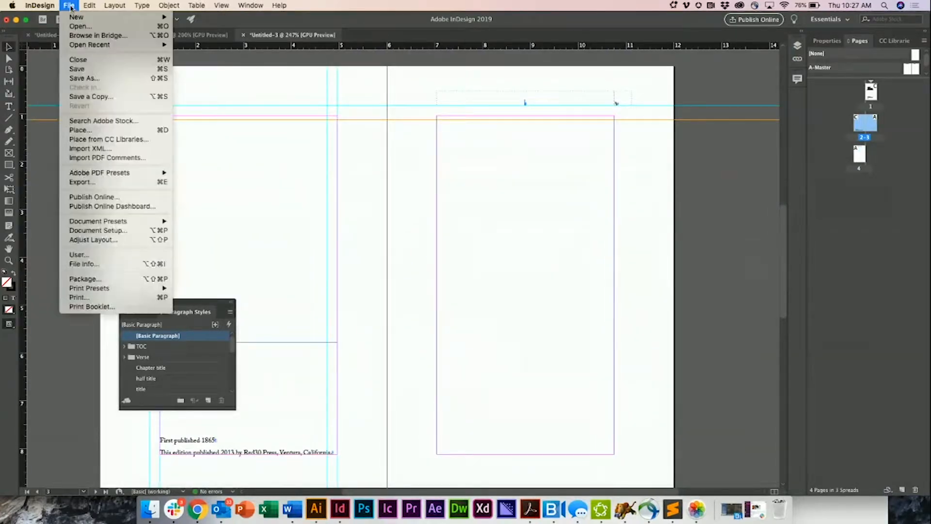
pyautogui.click(101, 130)
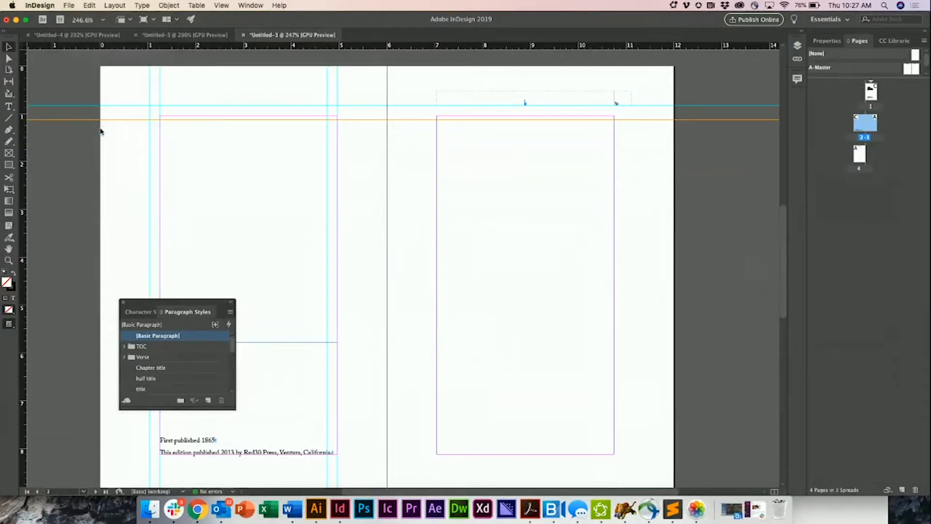
pyautogui.click(480, 103)
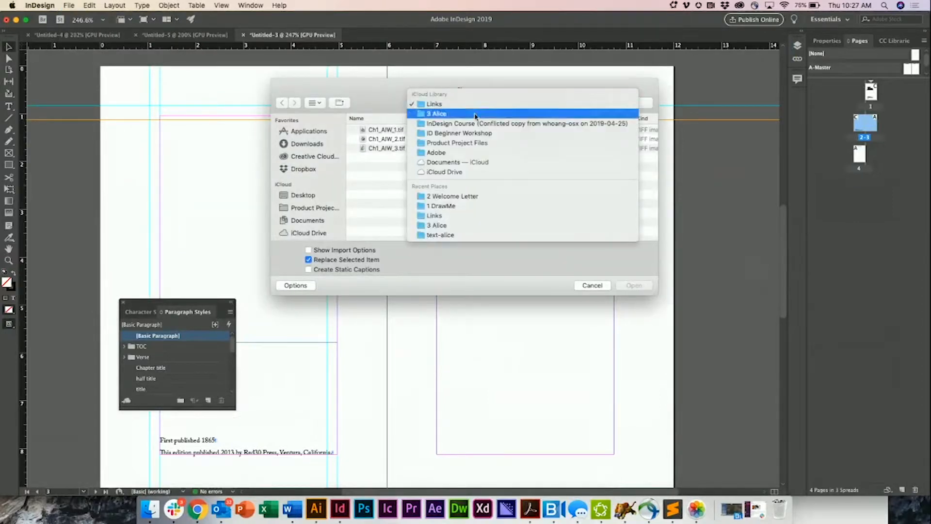
pyautogui.click(475, 115)
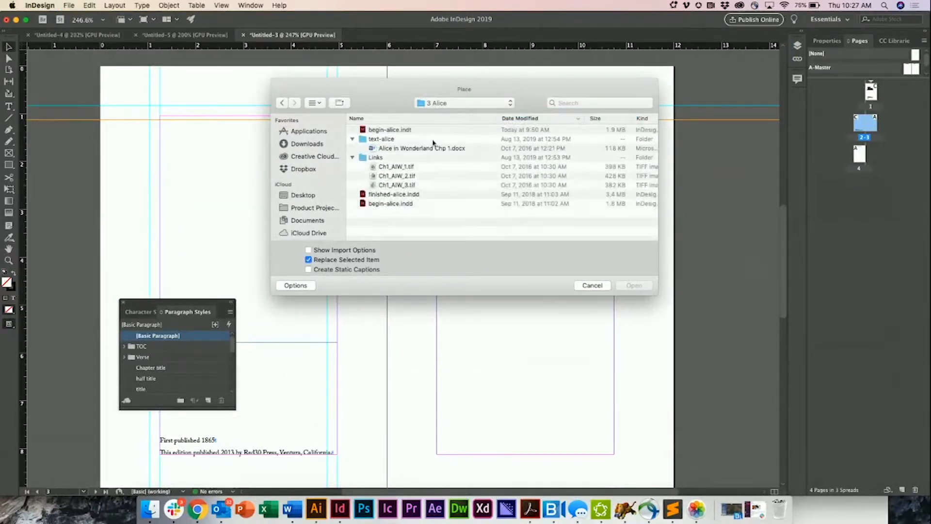
pyautogui.click(411, 150)
pyautogui.press('Return')
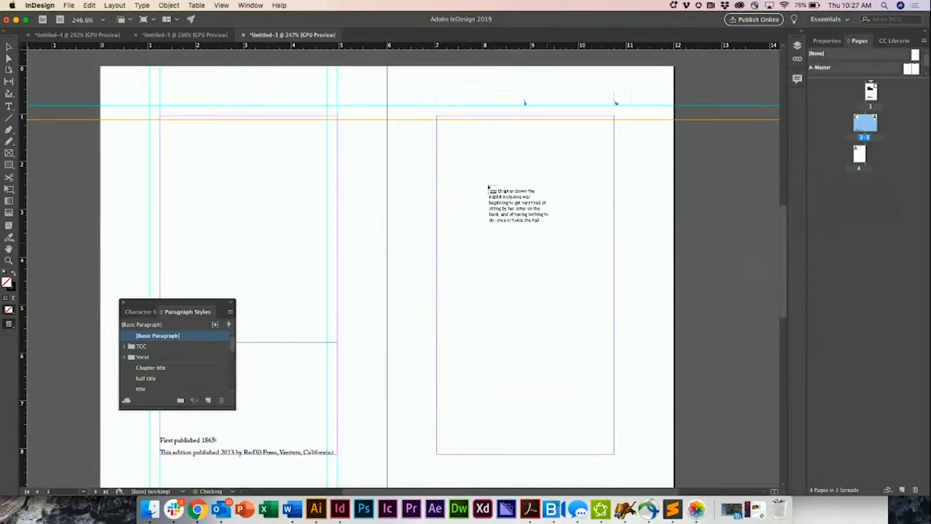
pyautogui.keyDown('shift'); pyautogui.click(443, 127); pyautogui.keyUp('shift')
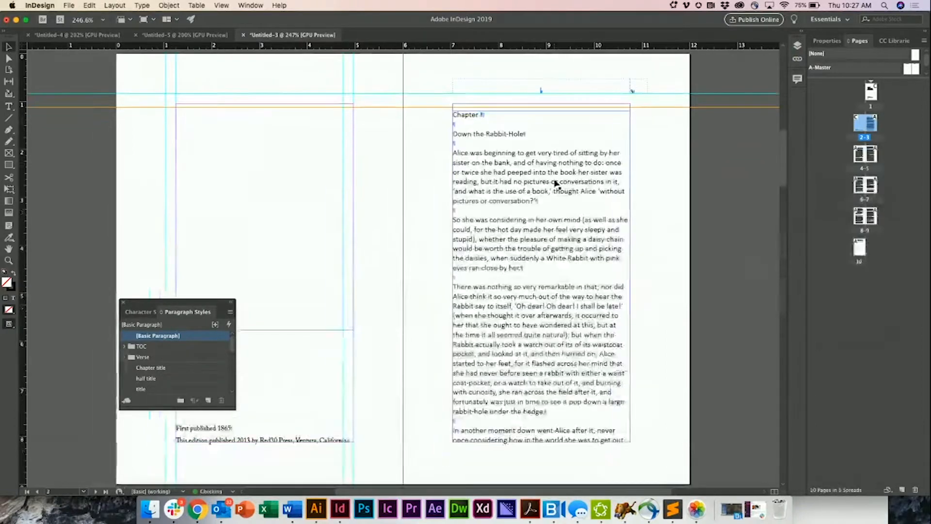
# Examine how the placed chapter text flows through all pages to the last one, and return to the chapter's opening spread.
pyautogui.hotkey('shift', 'pagedown')
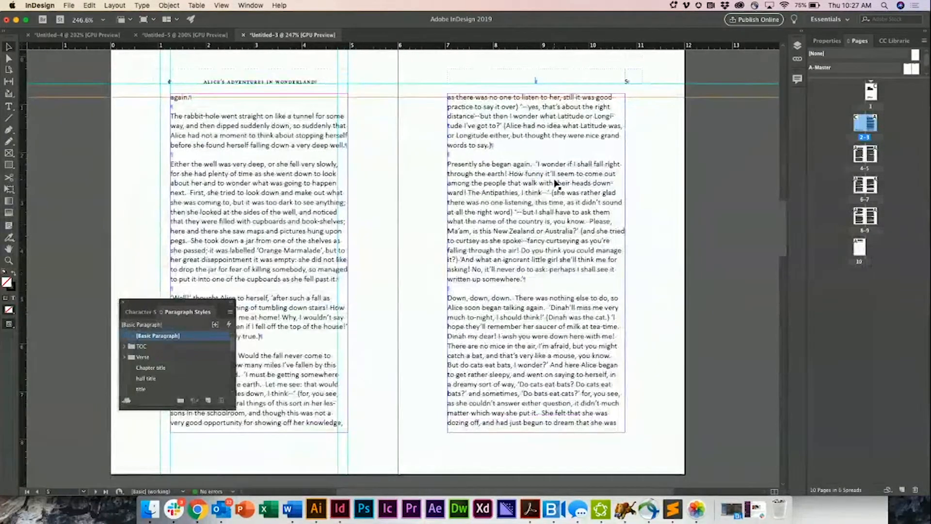
pyautogui.scroll(-10, 555, 184)
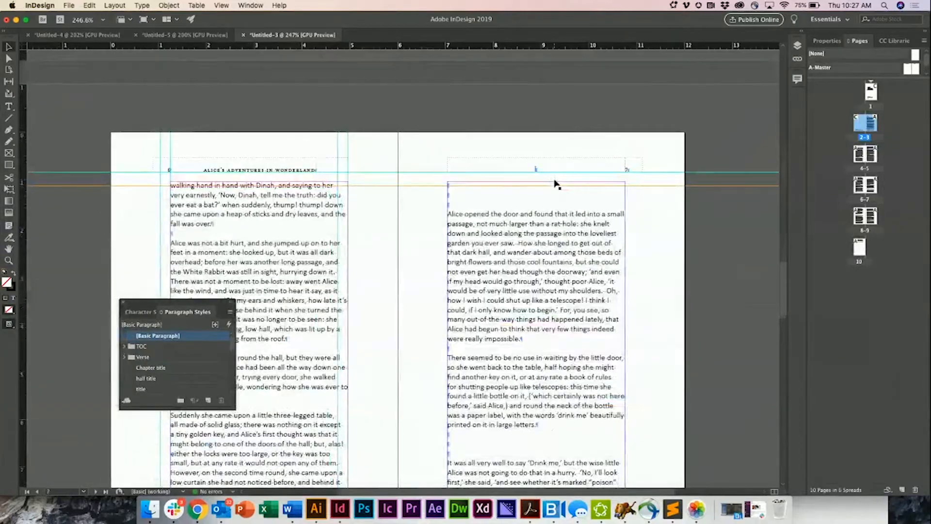
pyautogui.scroll(-15, 555, 184)
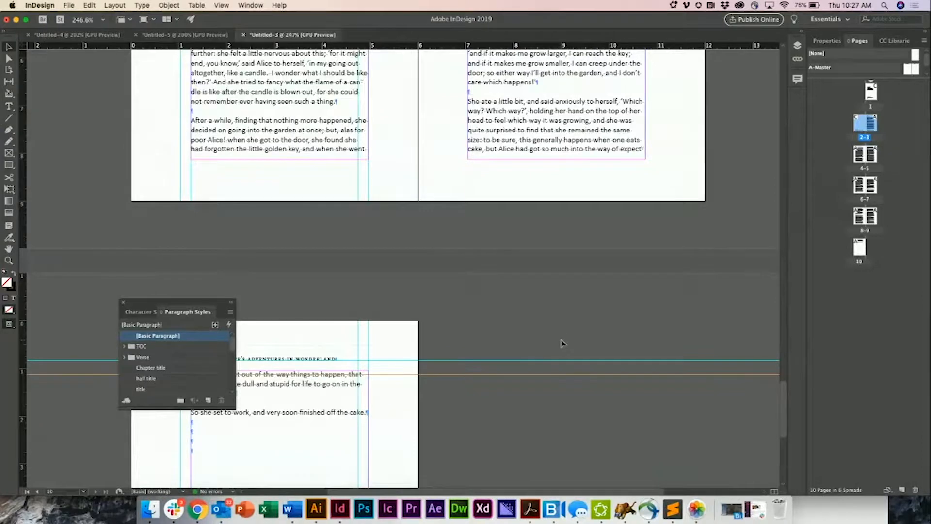
pyautogui.scroll(1, 530, 322)
pyautogui.scroll(20, 530, 322)
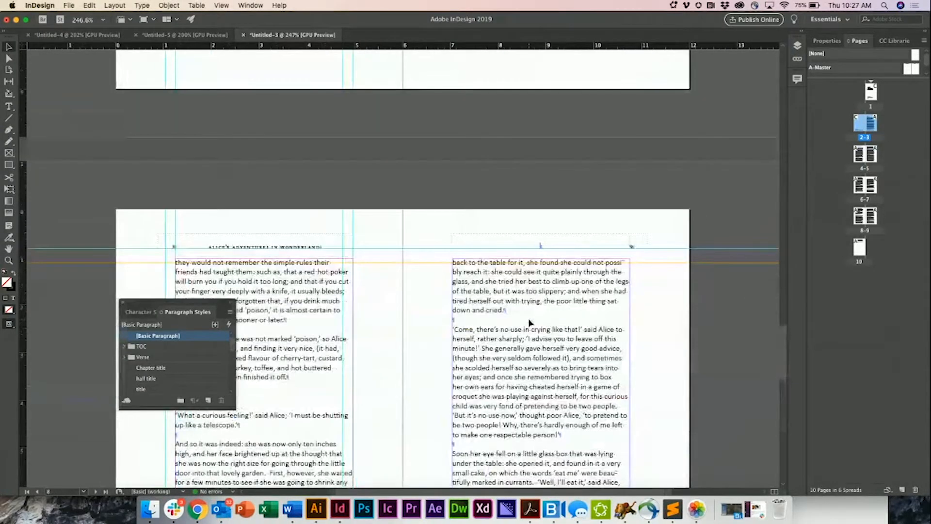
pyautogui.scroll(-8, 530, 322)
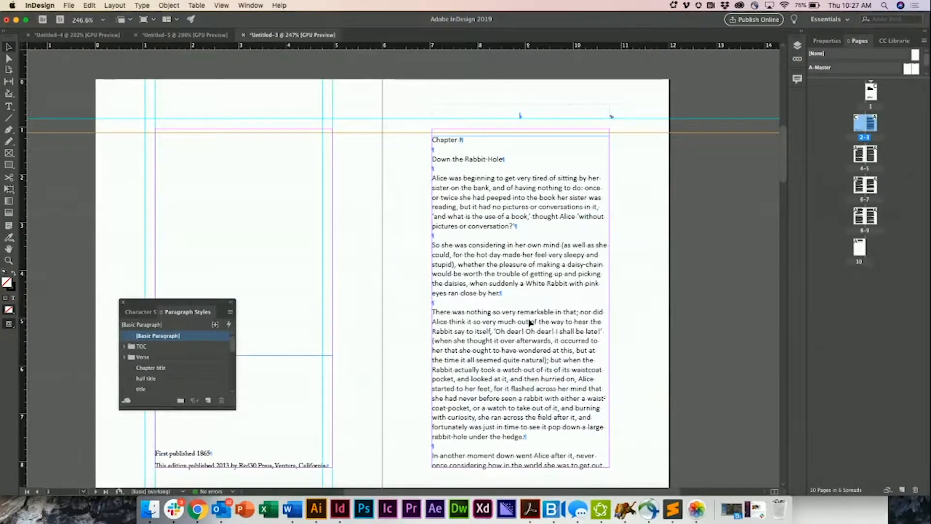
# Select the "Chapter I" heading line on page 3 and show its text properties.
pyautogui.scroll(-3, 530, 322)
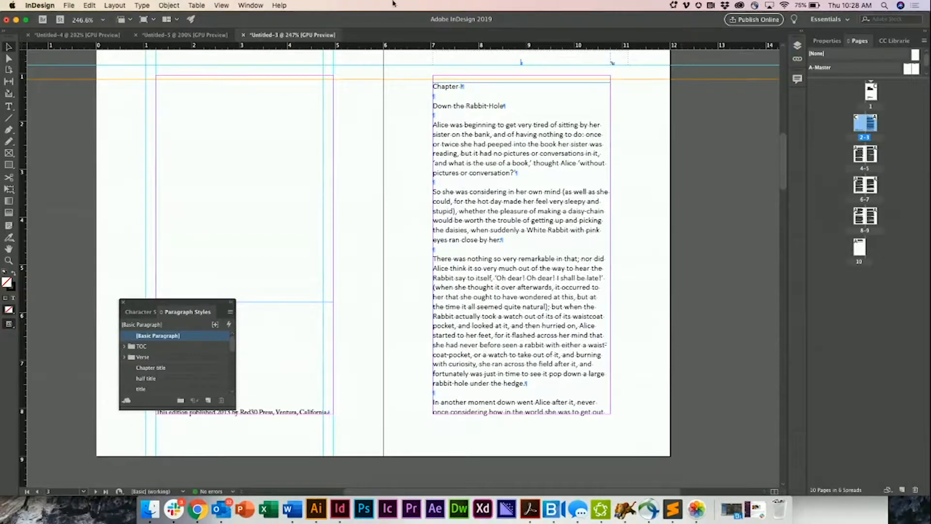
pyautogui.scroll(3, 485, 243)
pyautogui.click(455, 151)
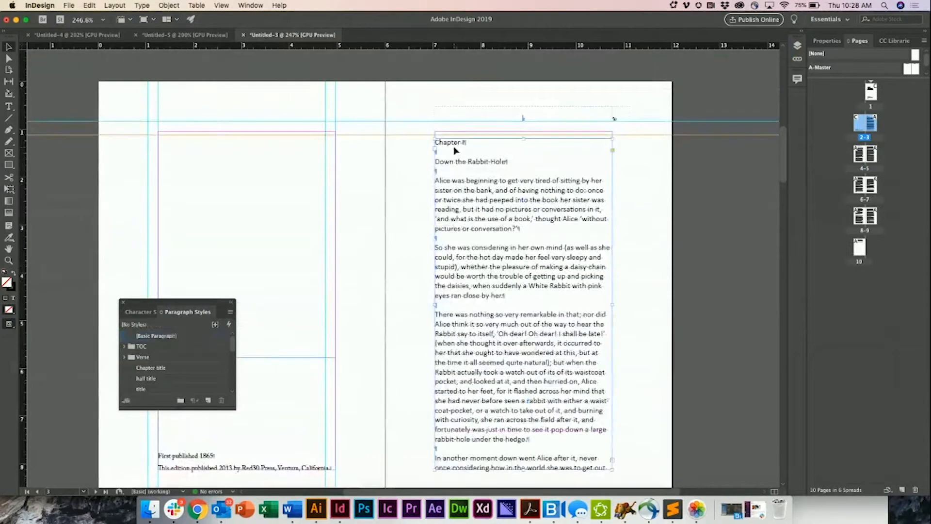
pyautogui.doubleClick(456, 151)
pyautogui.moveTo(435, 142); pyautogui.dragTo(466, 143)
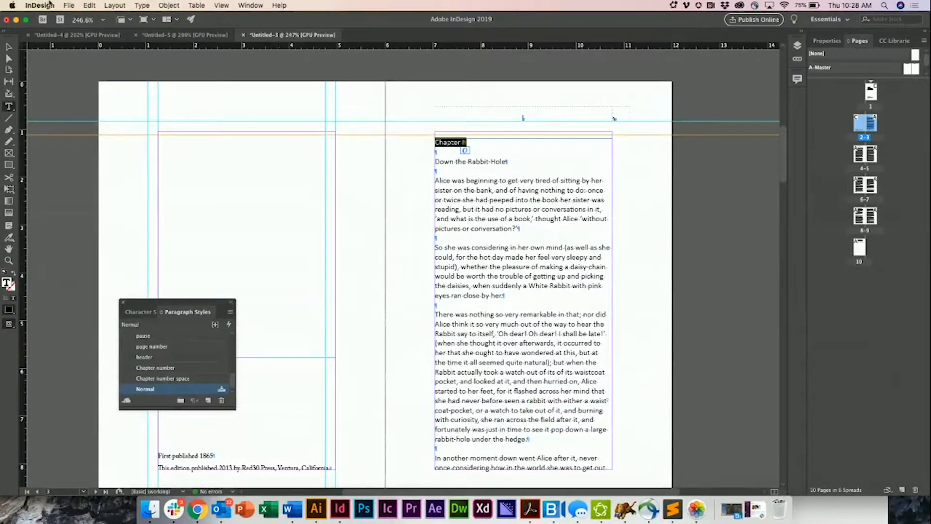
pyautogui.scroll(-3, 629, 236)
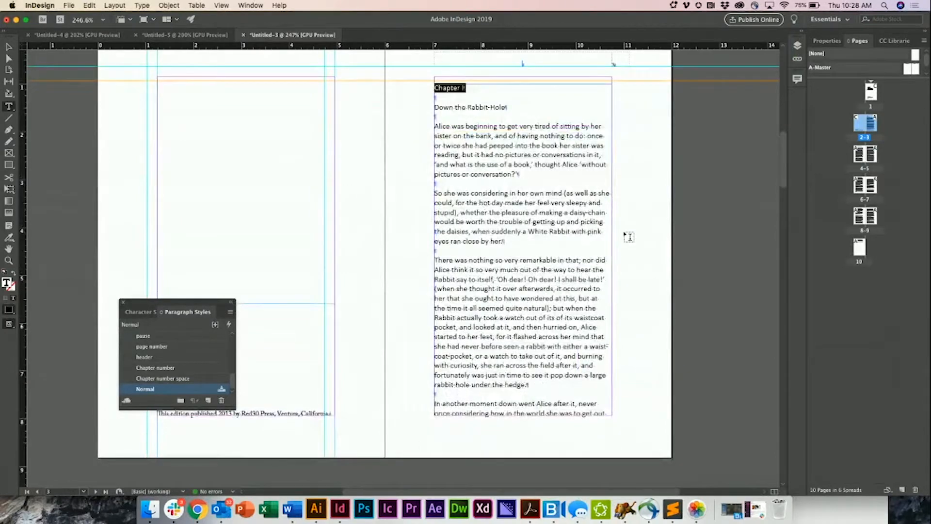
pyautogui.scroll(-3, 629, 237)
pyautogui.scroll(4, 440, 136)
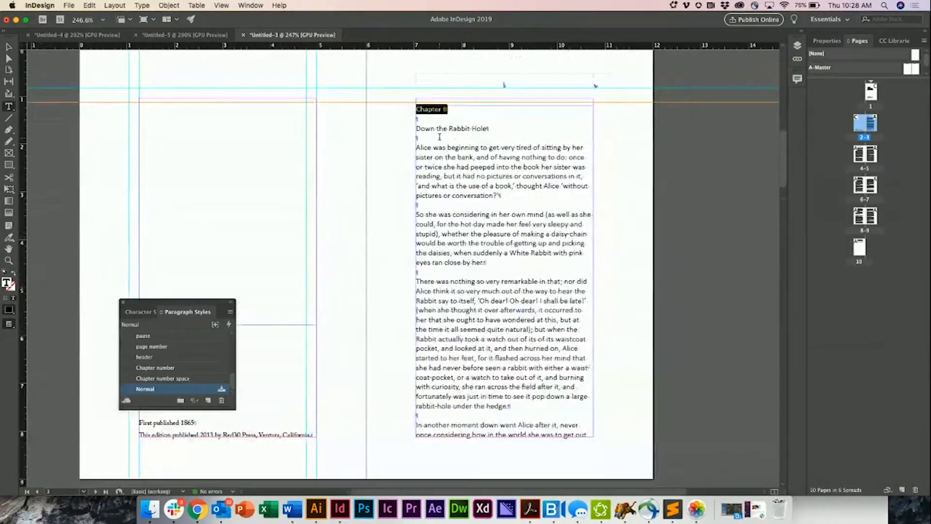
pyautogui.click(825, 42)
# Place Ch1_AIW_1.tif from the Links folder inside 3 Alice beside page 3's text, restoring the chapter text that the image replaces.
pyautogui.click(69, 5)
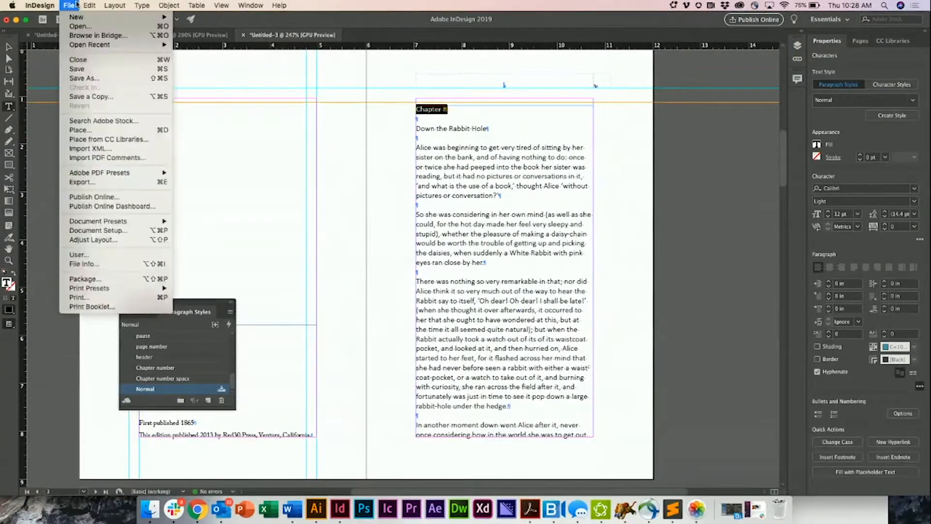
pyautogui.click(458, 242)
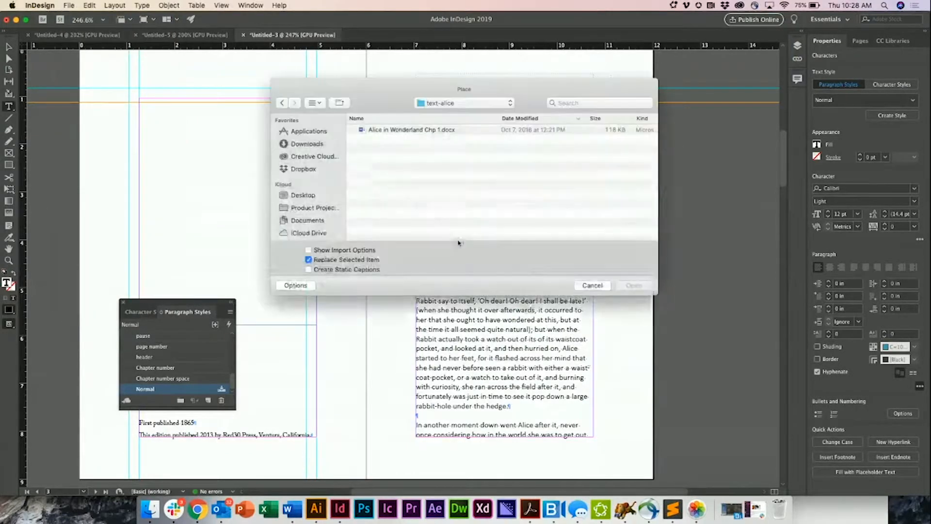
pyautogui.click(470, 103)
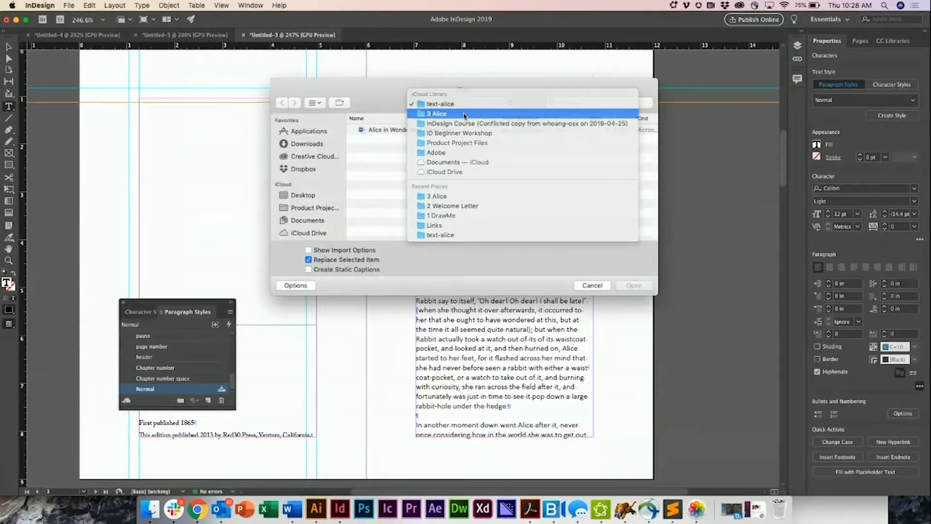
pyautogui.click(439, 114)
pyautogui.click(403, 168)
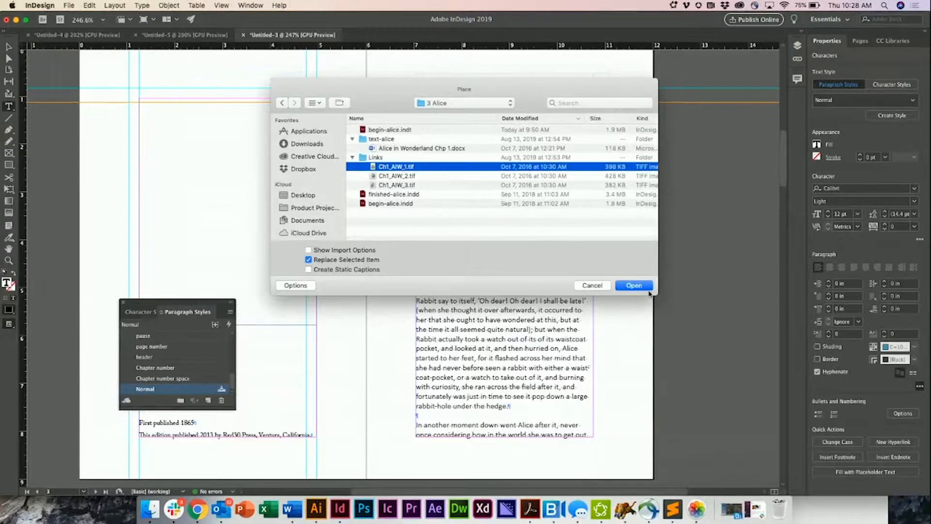
pyautogui.click(641, 287)
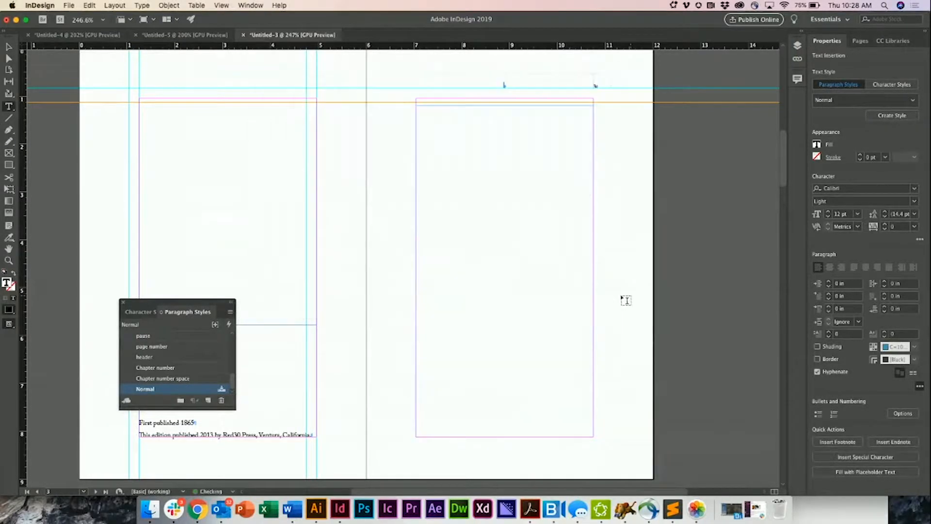
pyautogui.click(541, 241)
pyautogui.click(543, 246)
pyautogui.click(615, 195)
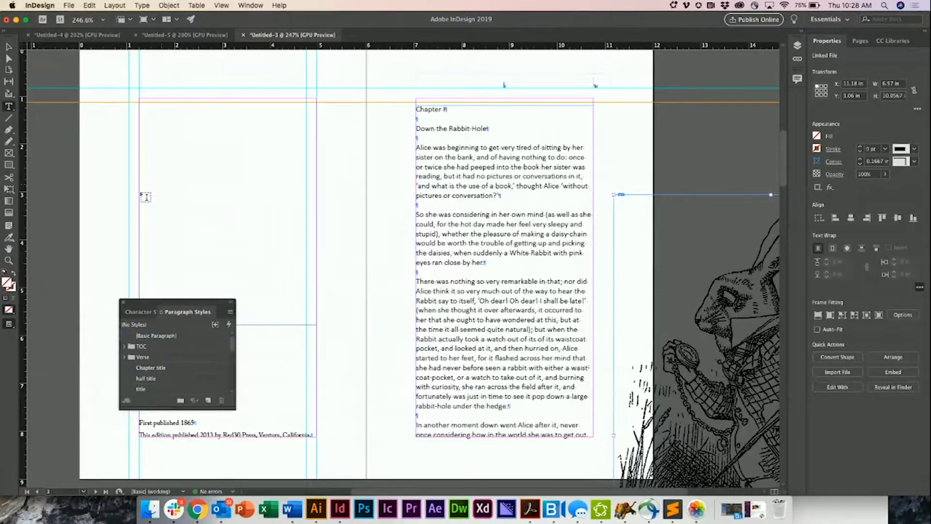
# Scale the rabbit picture down to about 2.44 by 3.73 in and lay it over the lower outer part of page 3's text.
pyautogui.press('e')
pyautogui.moveTo(613, 194); pyautogui.dragTo(664, 270)
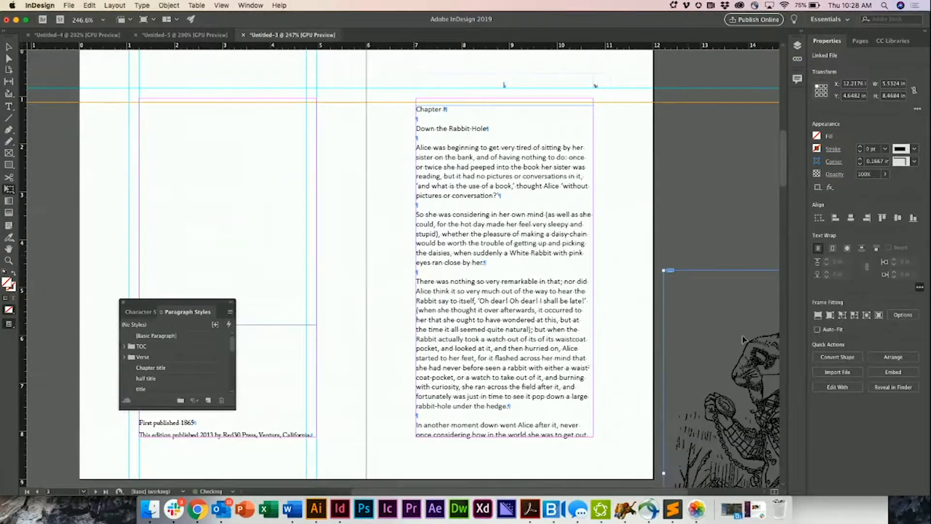
pyautogui.moveTo(751, 356); pyautogui.dragTo(497, 211)
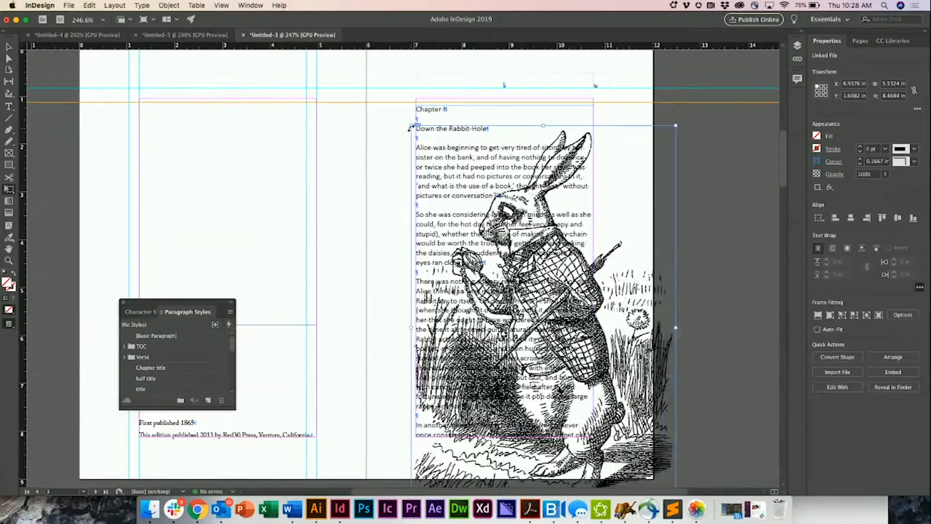
pyautogui.moveTo(411, 125); pyautogui.dragTo(505, 241)
pyautogui.moveTo(526, 274); pyautogui.dragTo(601, 346)
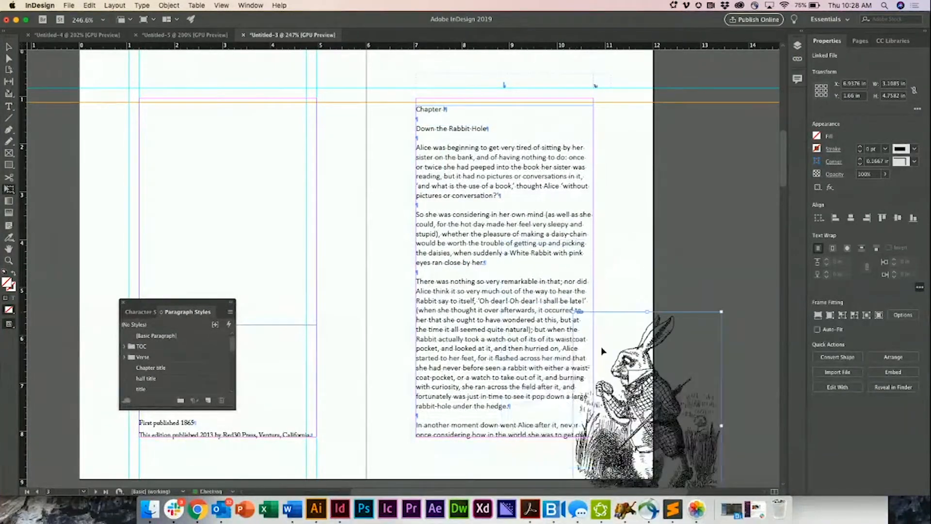
pyautogui.moveTo(573, 314); pyautogui.dragTo(509, 286)
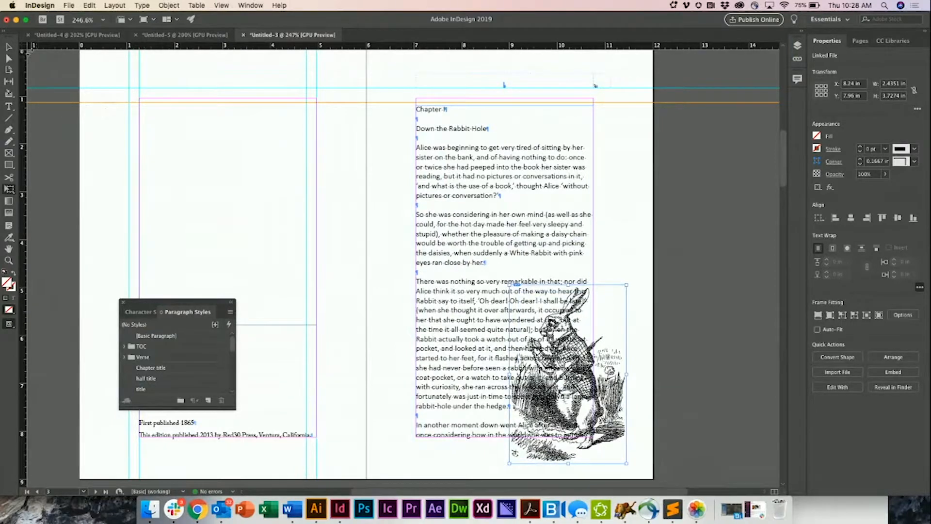
# Shorten page 3's text frame to about 3.22 in high and move the rabbit picture into the space beneath it.
pyautogui.click(9, 48)
pyautogui.click(477, 322)
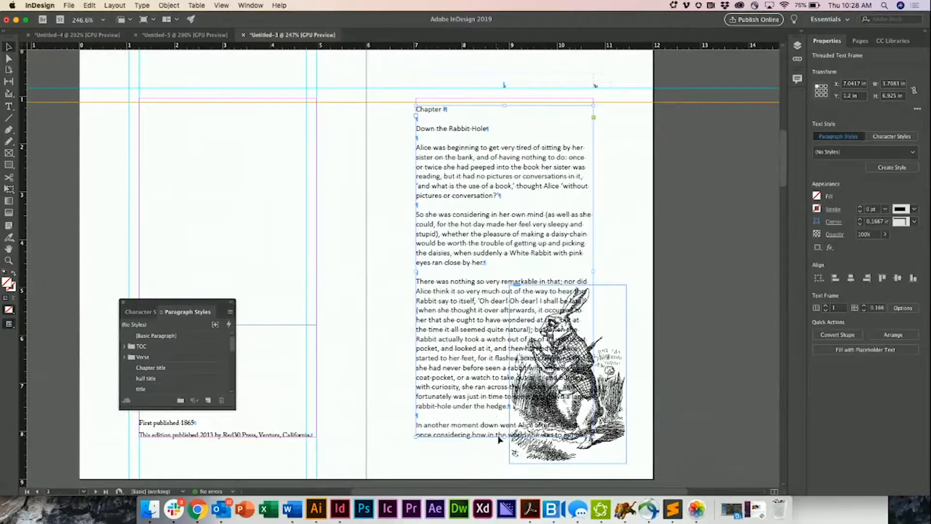
pyautogui.moveTo(504, 435); pyautogui.dragTo(504, 260)
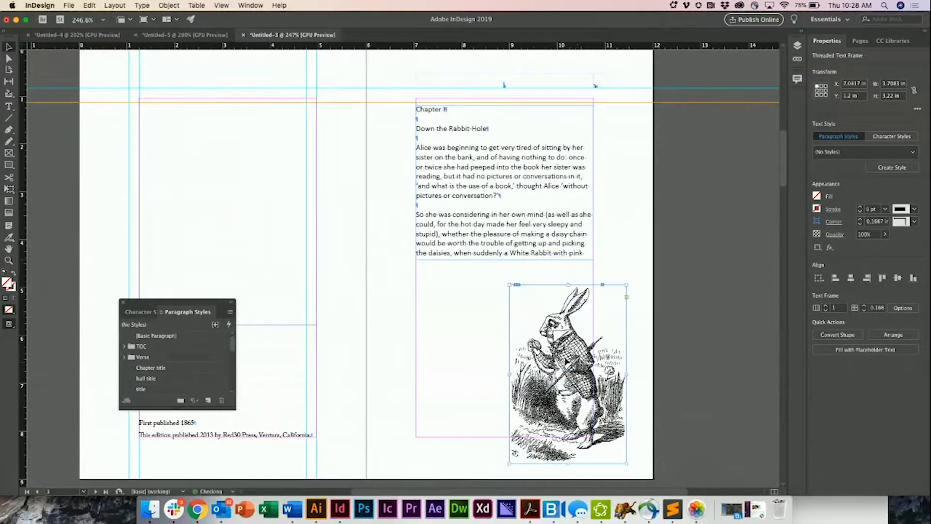
pyautogui.moveTo(586, 361); pyautogui.dragTo(528, 347)
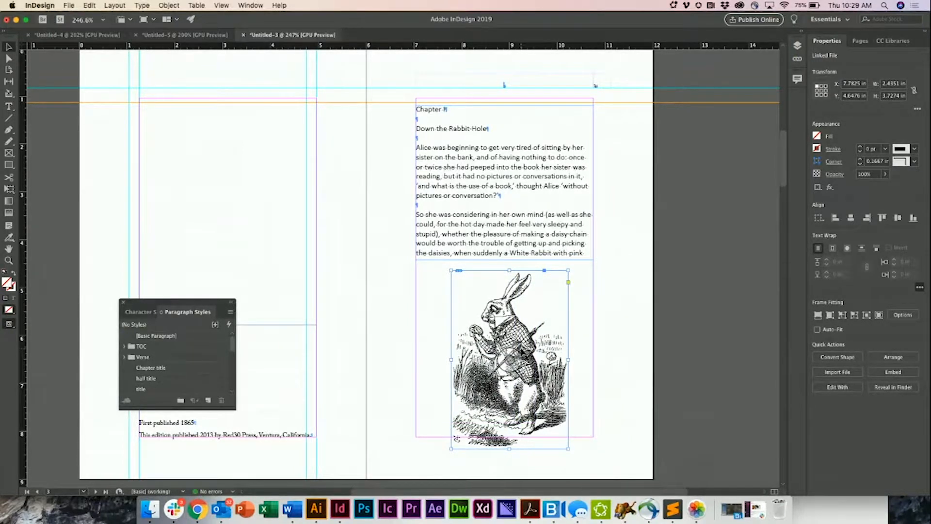
# Move the rabbit picture toward the outer margin and extend page 3's text frame back down to the lower margin.
pyautogui.moveTo(520, 342); pyautogui.dragTo(611, 323)
pyautogui.click(504, 260)
pyautogui.moveTo(504, 259); pyautogui.dragTo(538, 437)
# Wrap the chapter text around the rabbit picture's bounding box and move the picture to about X 8.74 in, Y 3.06 in.
pyautogui.click(596, 427)
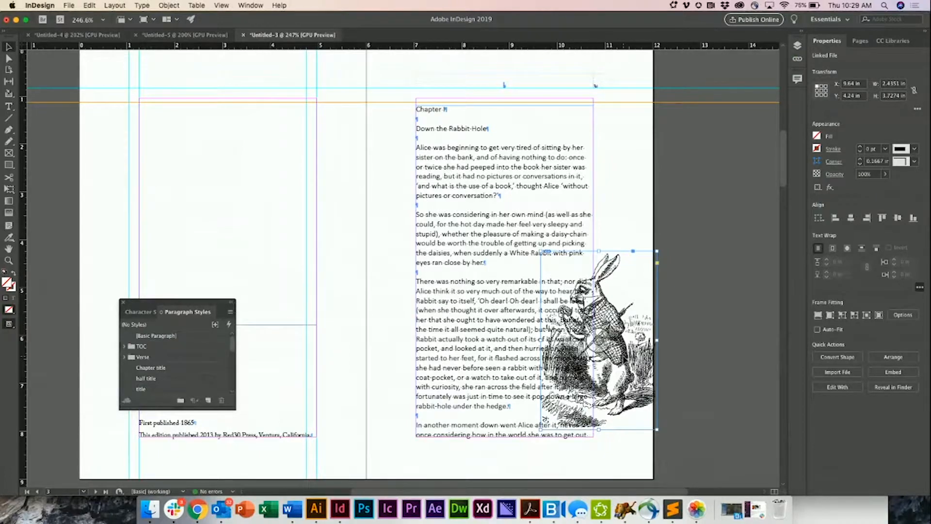
pyautogui.click(833, 249)
pyautogui.moveTo(622, 360); pyautogui.dragTo(582, 307)
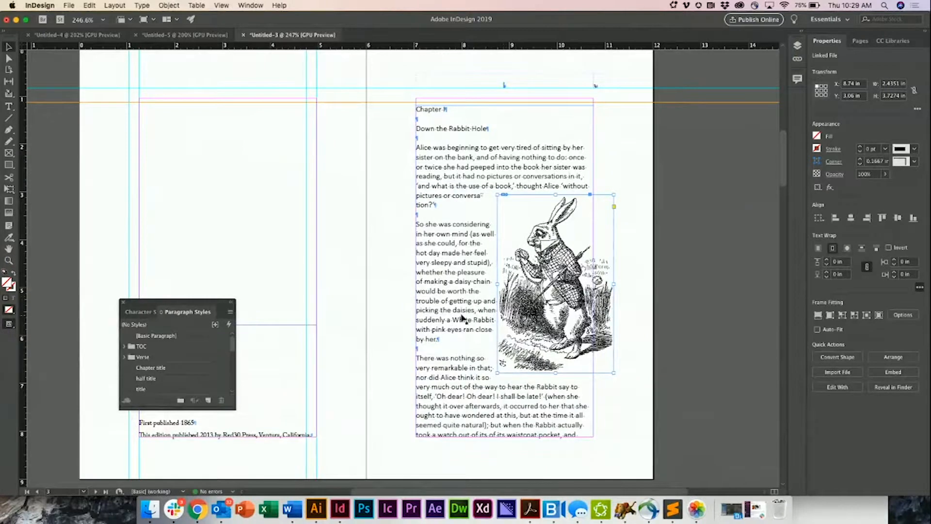
# Move the rabbit picture down to about X 8.36 in, Y 4.72 in, and check the text reflow on the following pages.
pyautogui.scroll(-5, 457, 317)
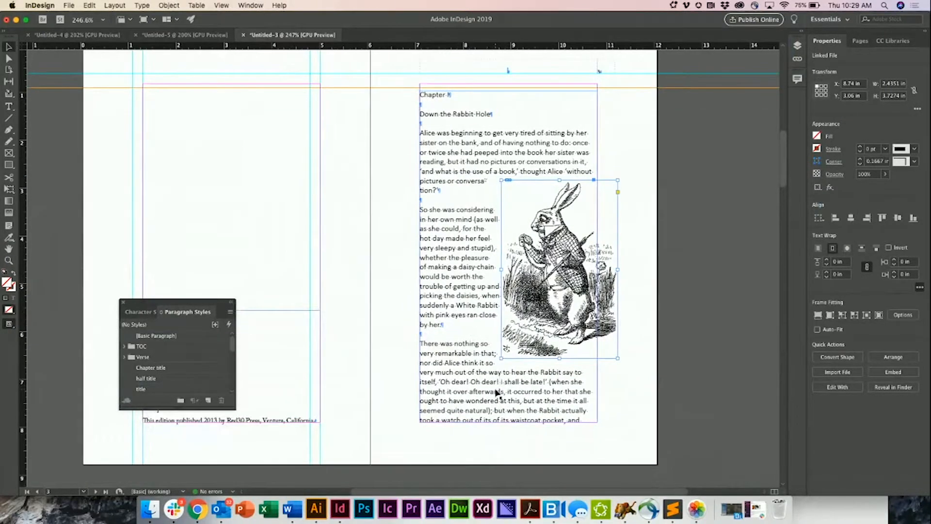
pyautogui.moveTo(606, 214); pyautogui.dragTo(588, 293)
pyautogui.scroll(-4, 441, 264)
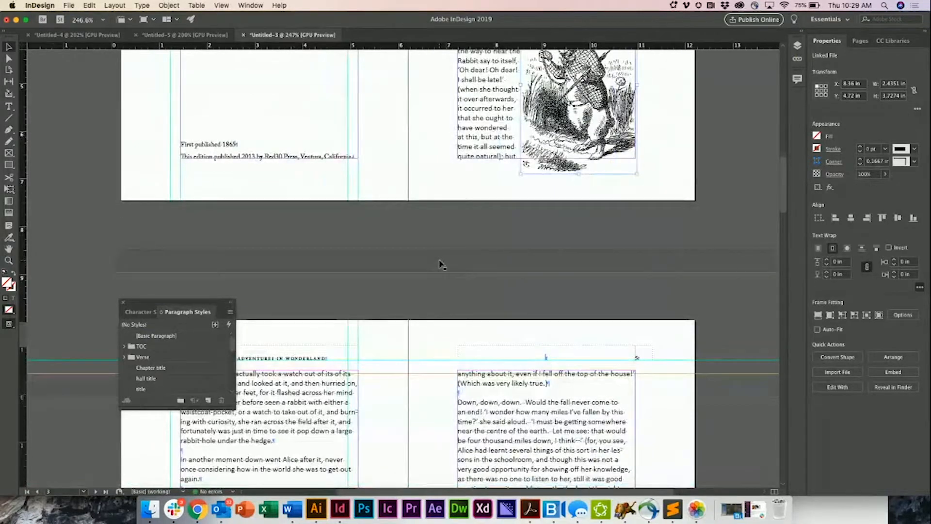
pyautogui.scroll(-10, 446, 247)
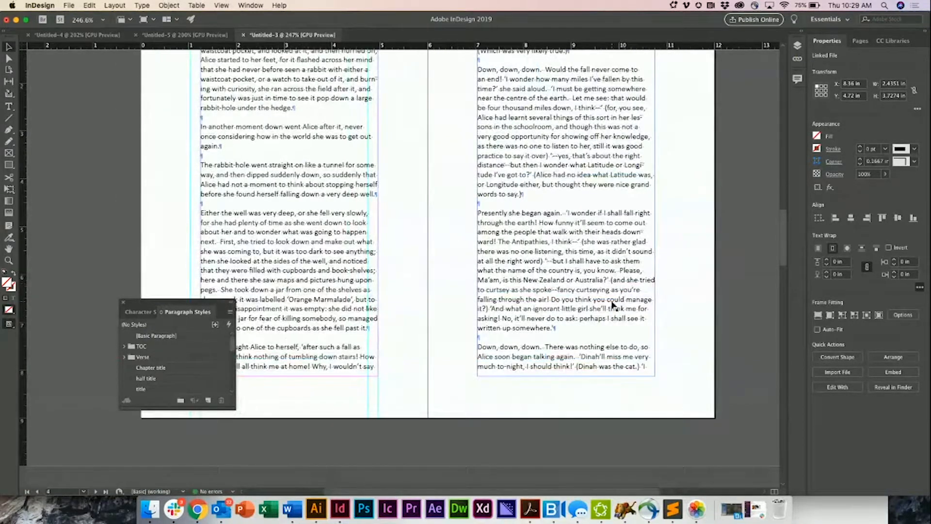
pyautogui.scroll(4, 612, 304)
pyautogui.scroll(10, 612, 305)
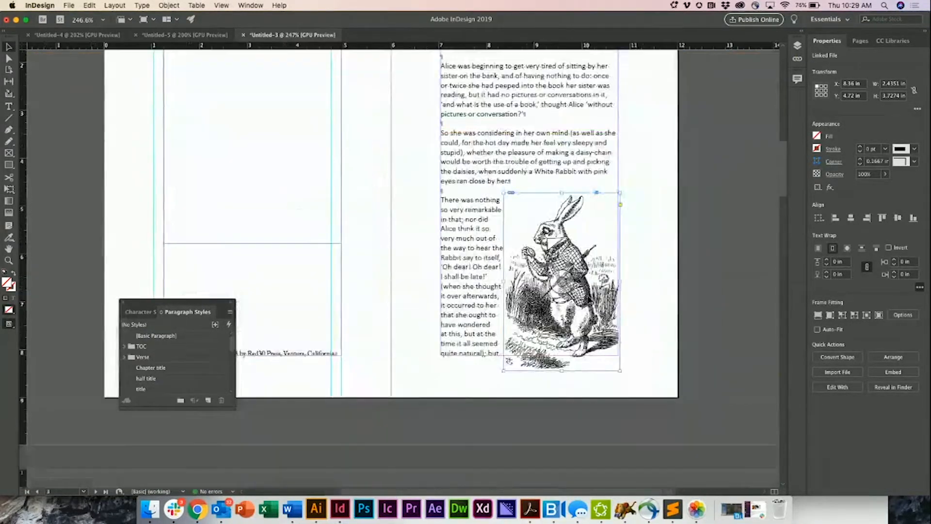
# Move the rabbit picture up and past the outer margin, to about X 9.28 in, Y 3.06 in.
pyautogui.moveTo(594, 301); pyautogui.dragTo(610, 232)
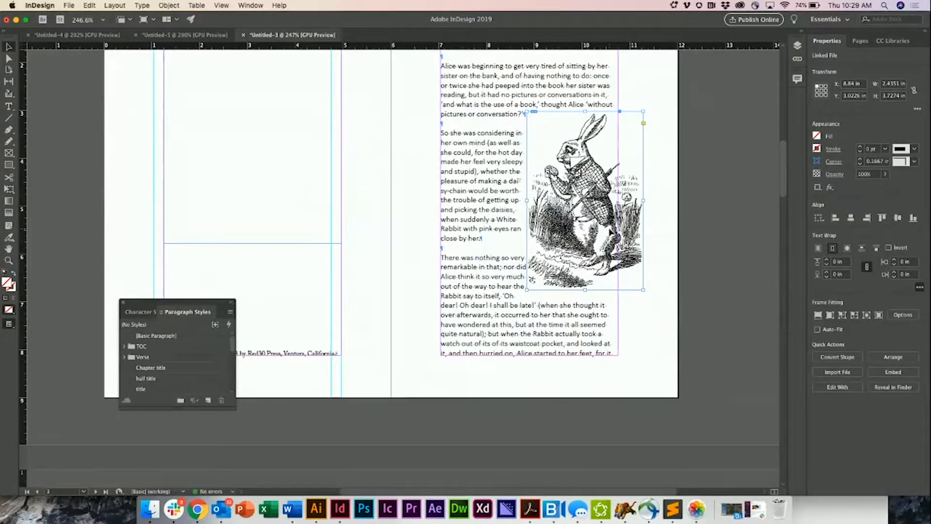
pyautogui.moveTo(610, 232); pyautogui.dragTo(632, 234)
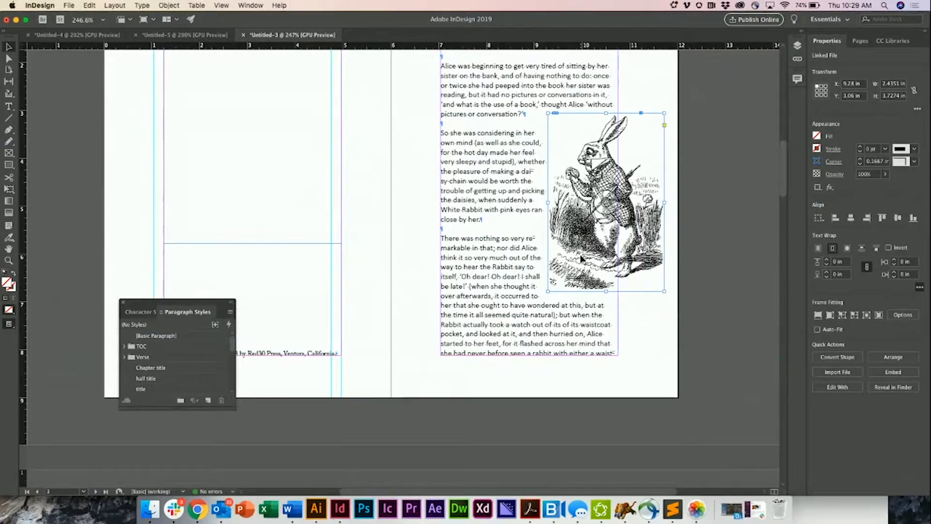
pyautogui.scroll(1, 581, 259)
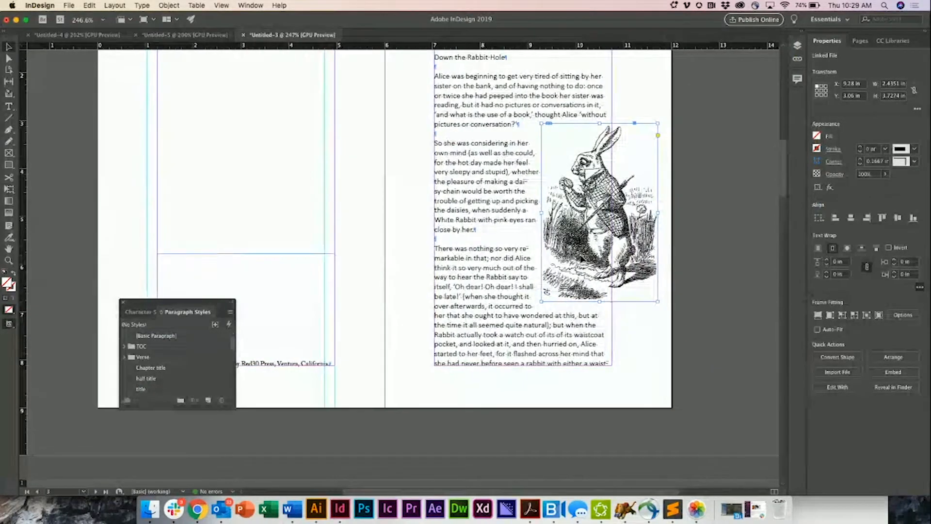
# Apply a Detect Edges clipping path to the rabbit picture.
pyautogui.click(169, 5)
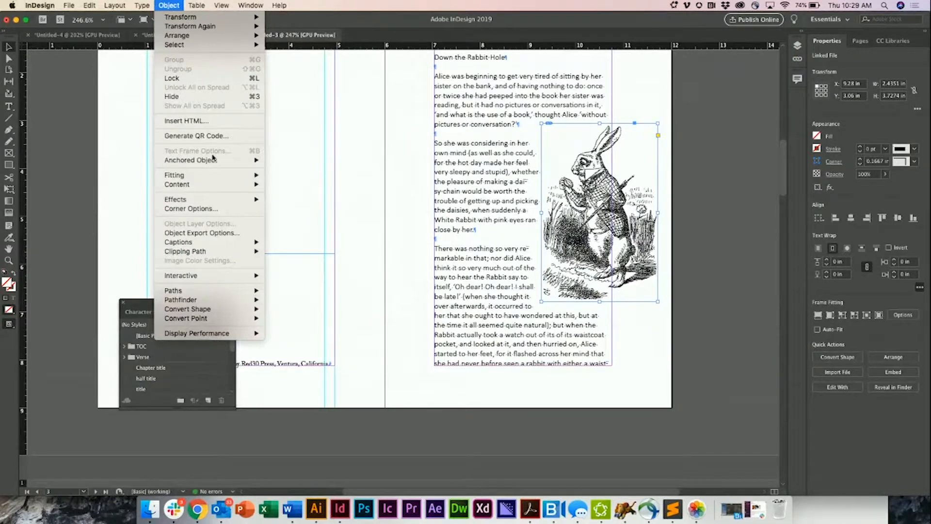
pyautogui.moveTo(212, 252)
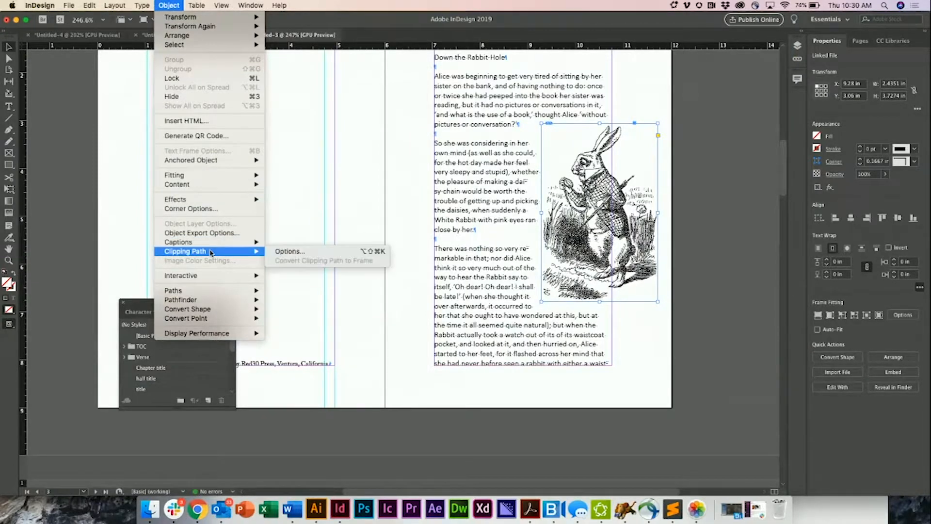
pyautogui.click(280, 254)
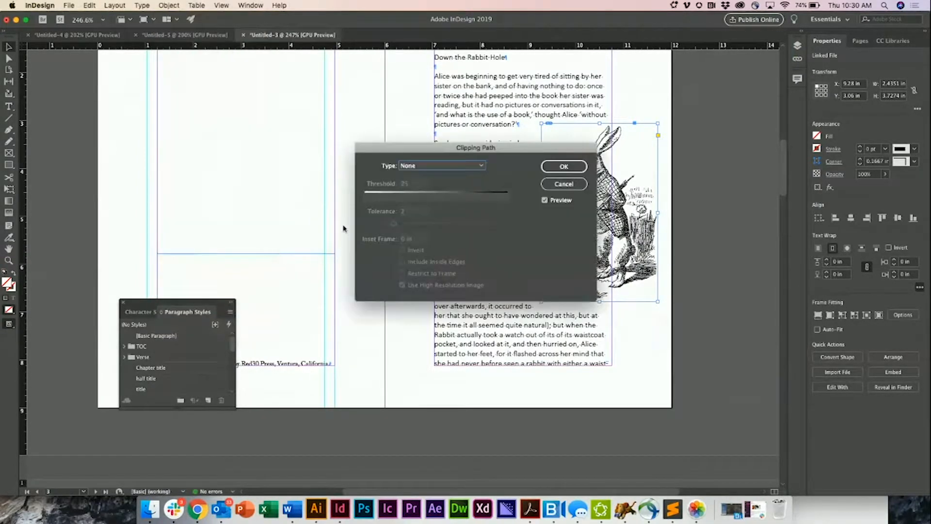
pyautogui.click(468, 170)
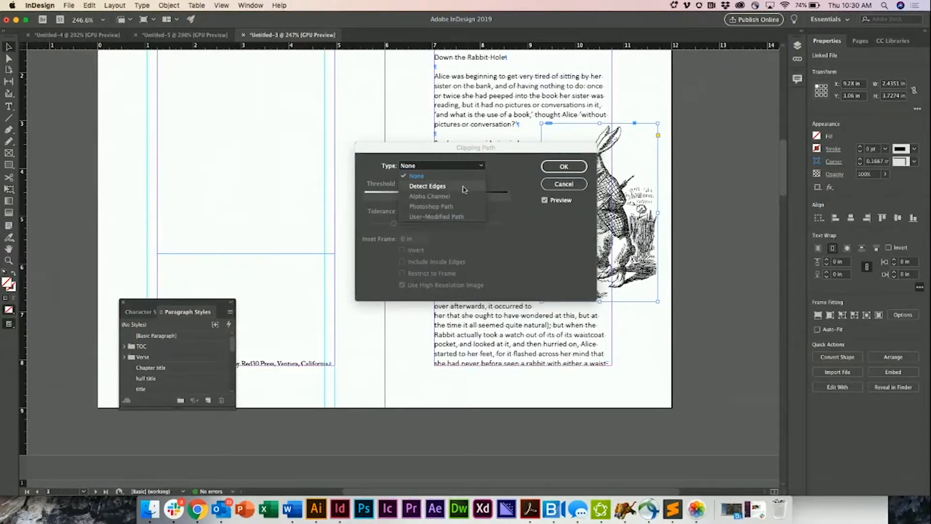
pyautogui.click(464, 189)
pyautogui.click(564, 166)
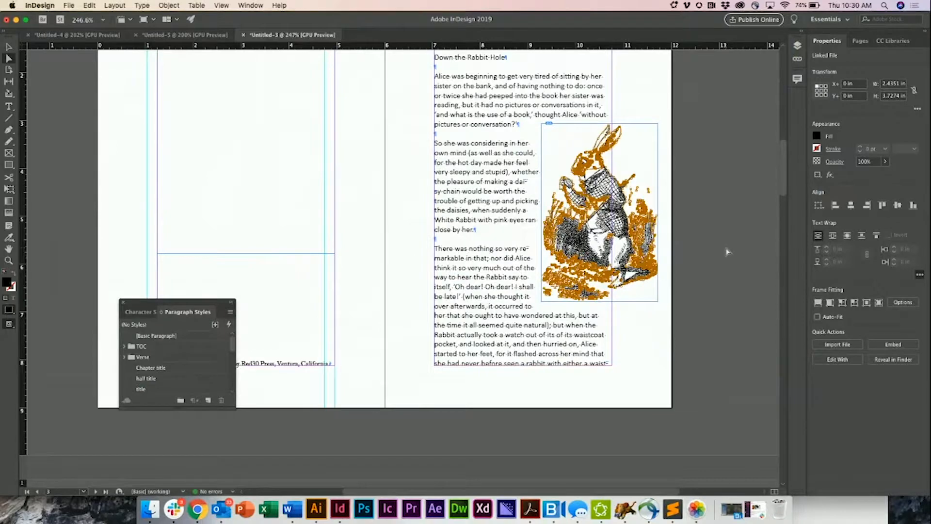
# Wrap the text around the rabbit's object shape and shift the clipped image slightly up and outward within its frame.
pyautogui.click(846, 237)
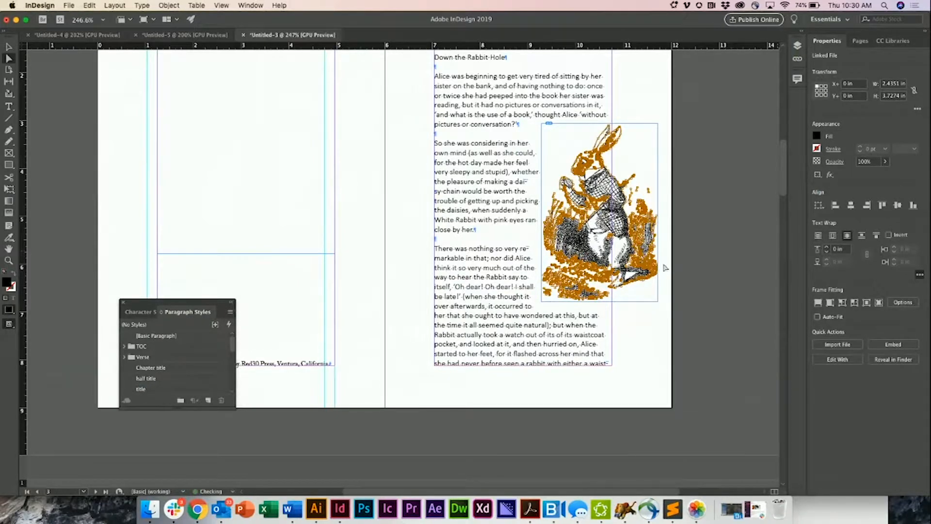
pyautogui.click(724, 237)
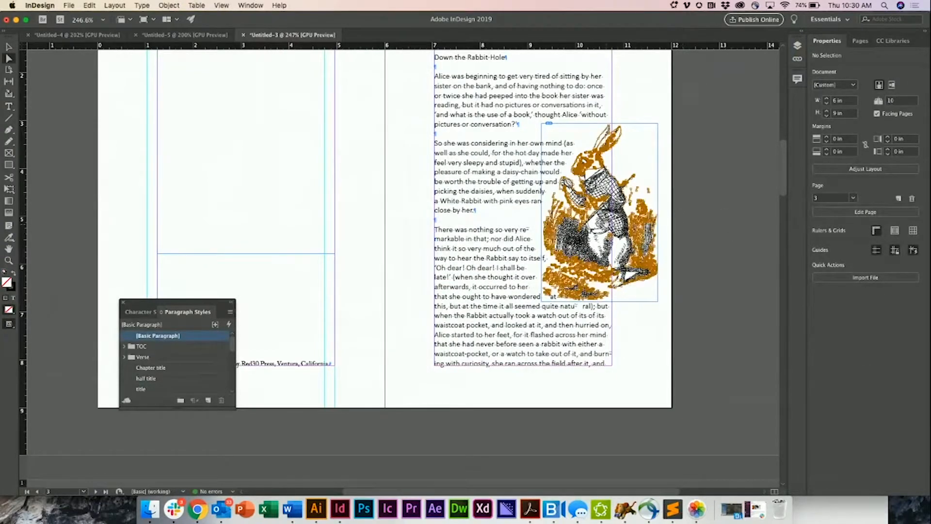
pyautogui.moveTo(597, 221); pyautogui.dragTo(612, 206)
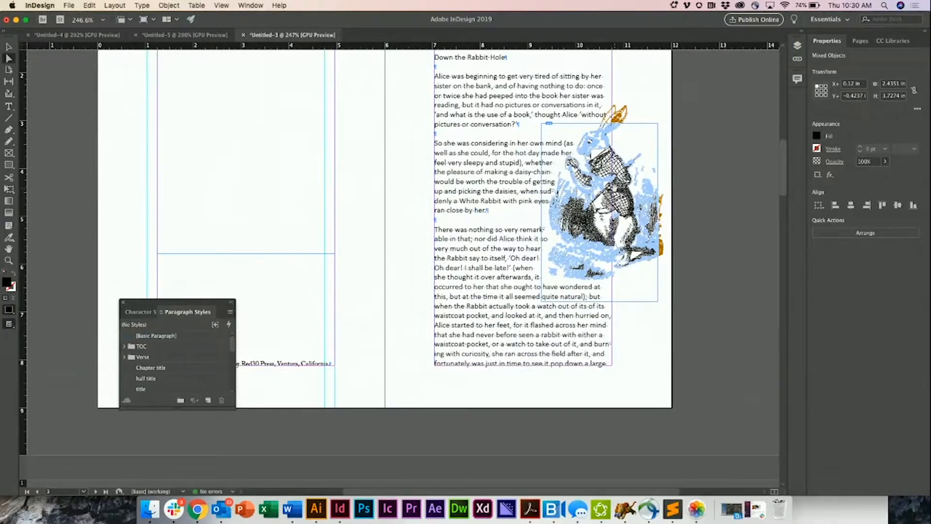
# Shift the clipped rabbit image down within its frame to X+ 0 in, Y+ about 0.165 in, and check the text wrap.
pyautogui.click(702, 258)
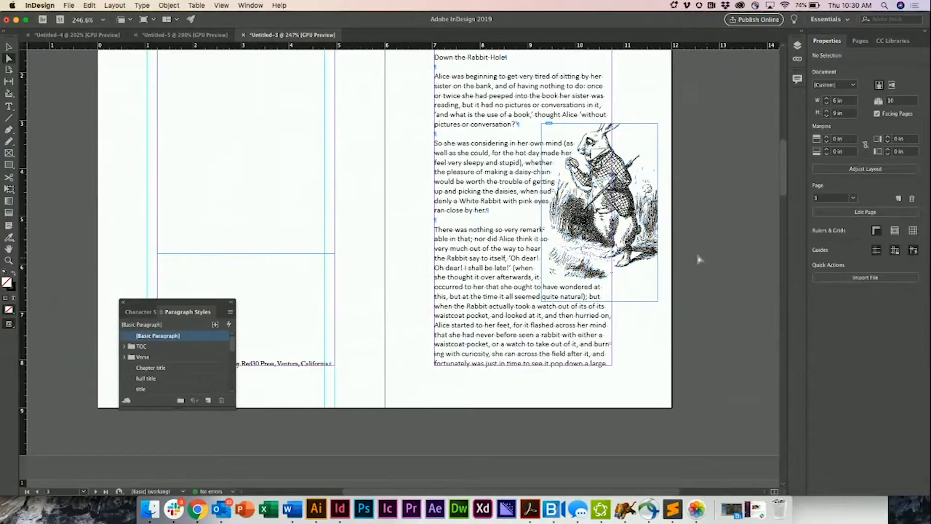
pyautogui.moveTo(612, 212); pyautogui.dragTo(612, 246)
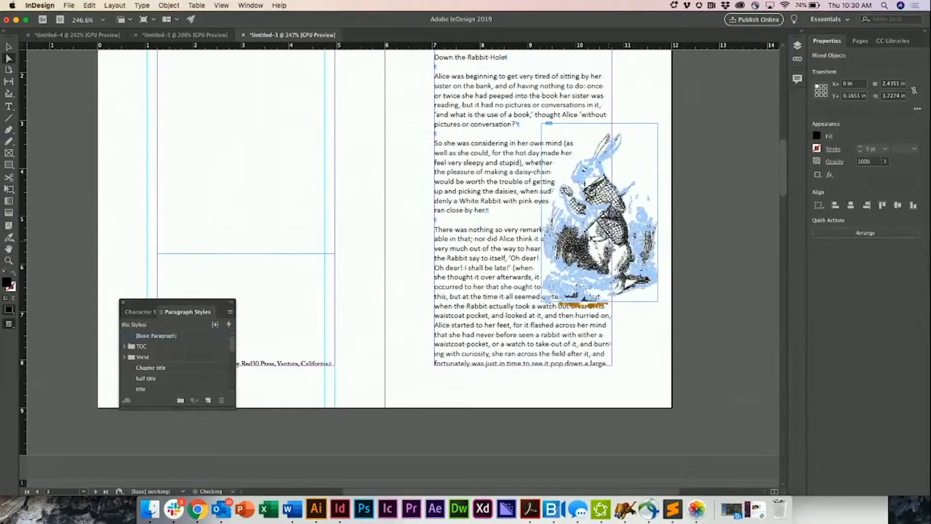
pyautogui.click(701, 243)
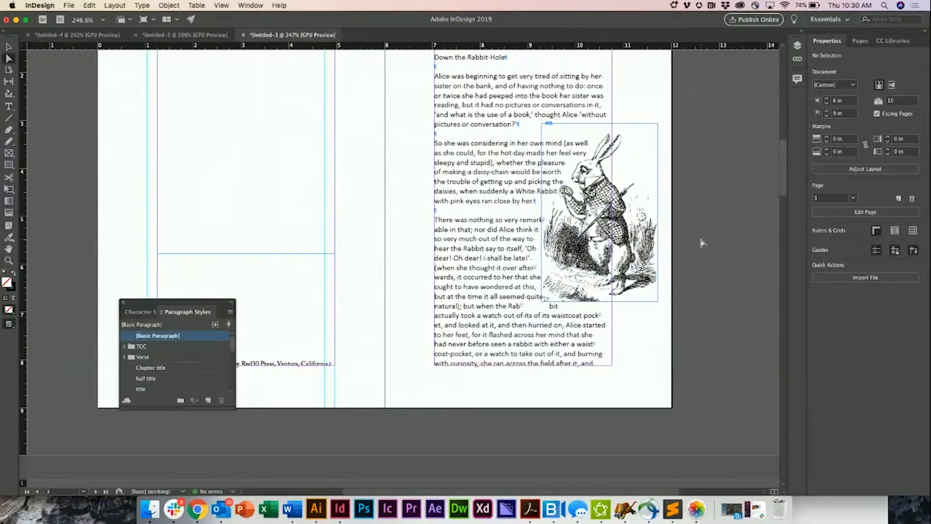
pyautogui.scroll(1, 699, 224)
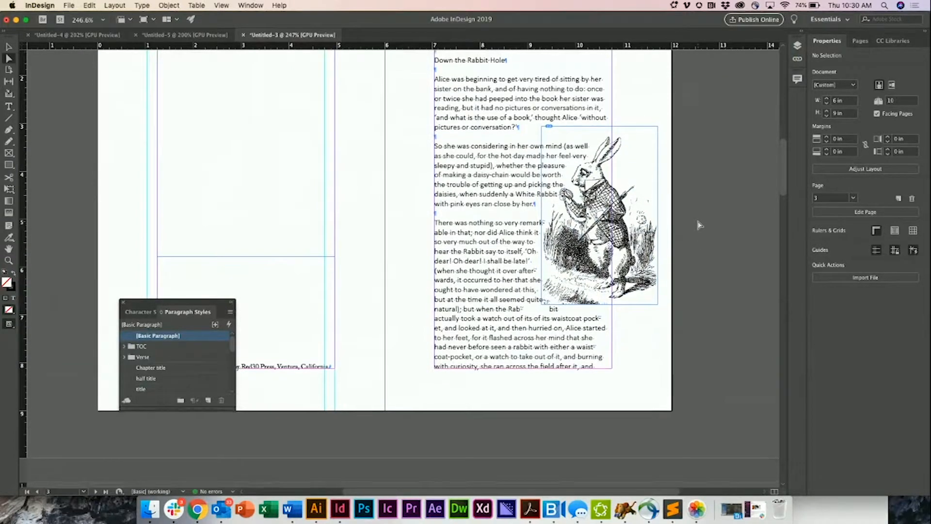
pyautogui.scroll(2, 699, 225)
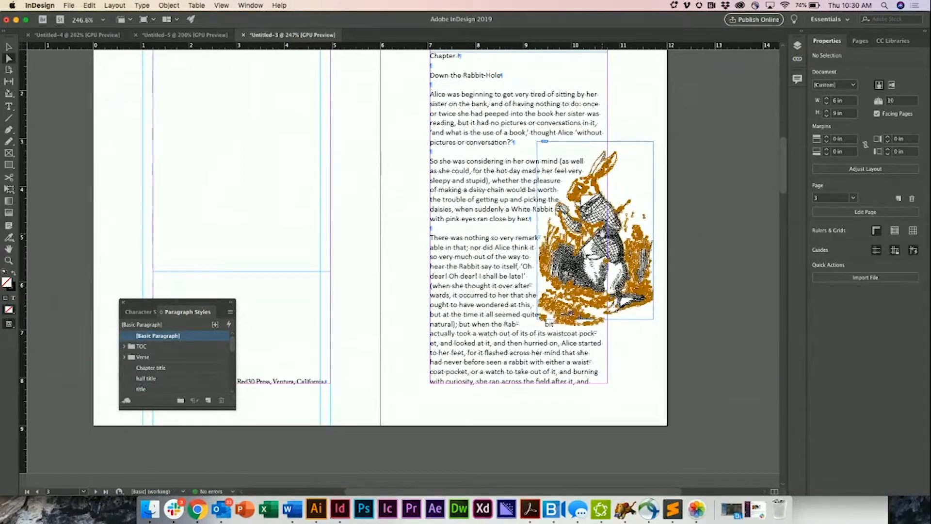
pyautogui.click(602, 233)
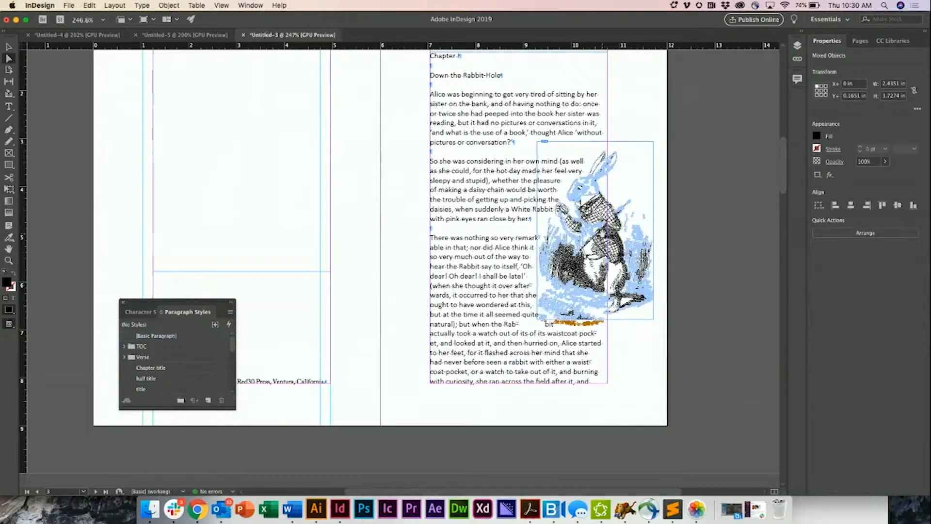
pyautogui.click(742, 243)
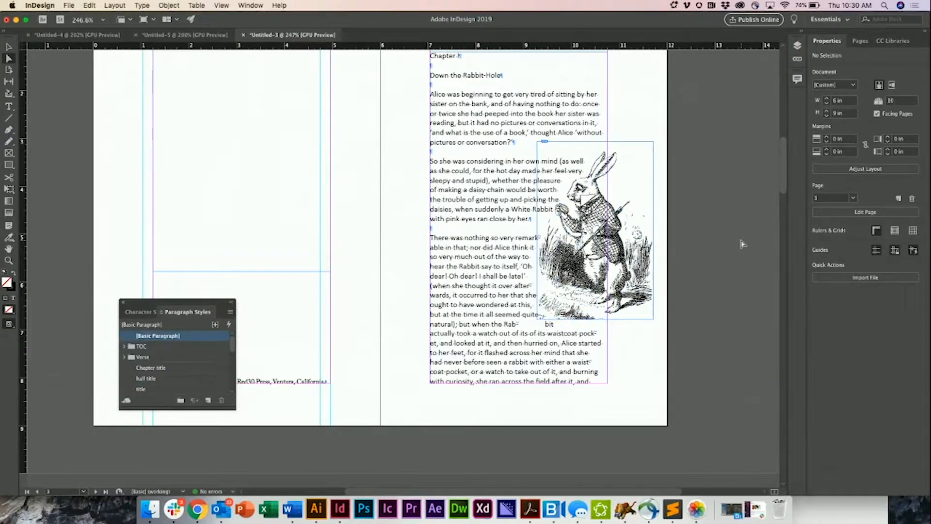
# Switch to the Untitled-4 document and select the opening lines of the right-hand page's body text.
pyautogui.click(91, 36)
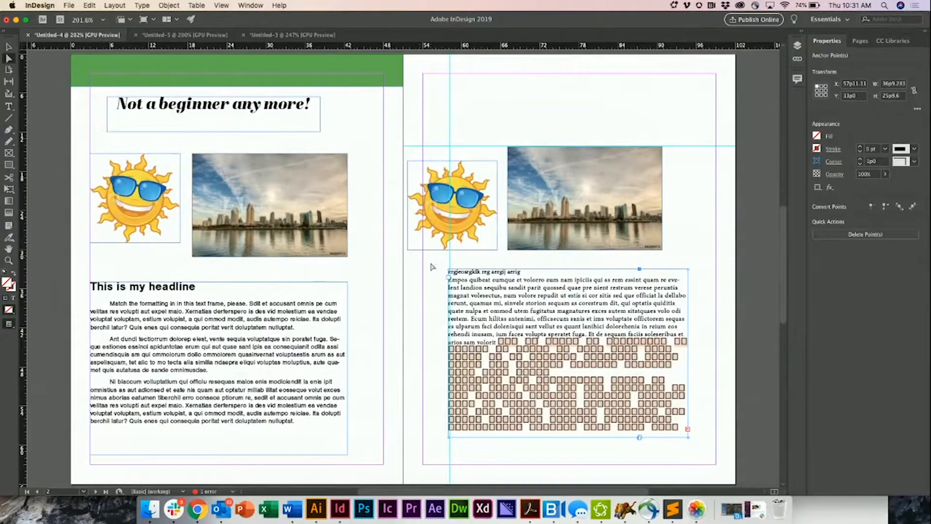
pyautogui.doubleClick(490, 311)
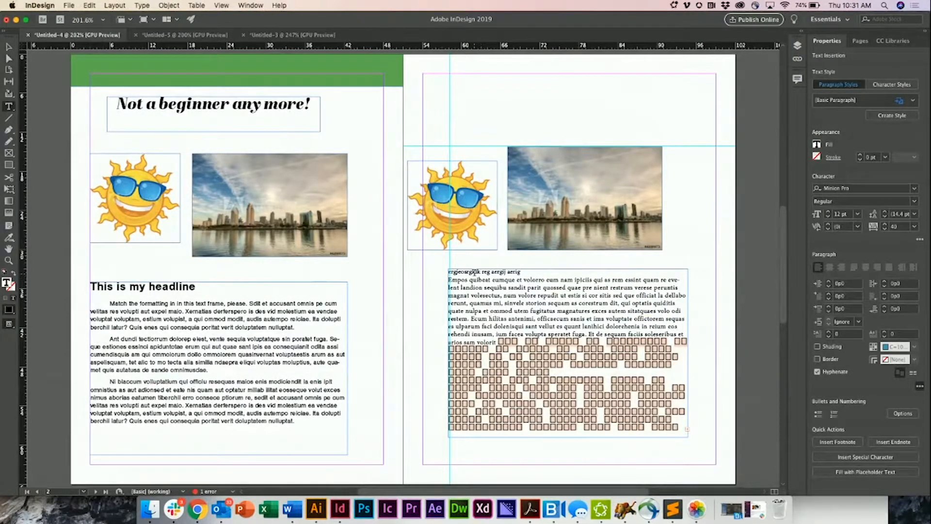
pyautogui.moveTo(475, 272); pyautogui.dragTo(564, 320)
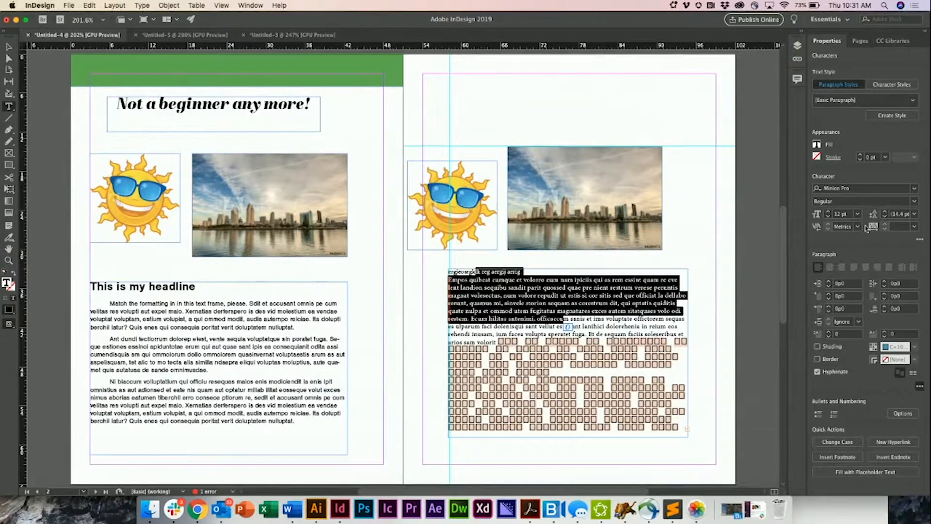
# Switch to the Untitled-5 document and delete the two extra portrait copies above the headline and article.
pyautogui.click(171, 36)
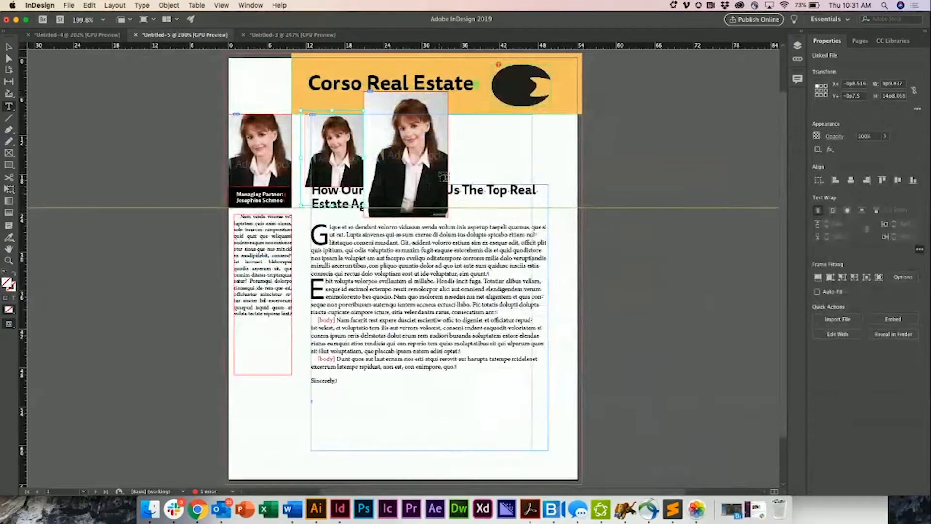
pyautogui.click(9, 46)
pyautogui.click(427, 184)
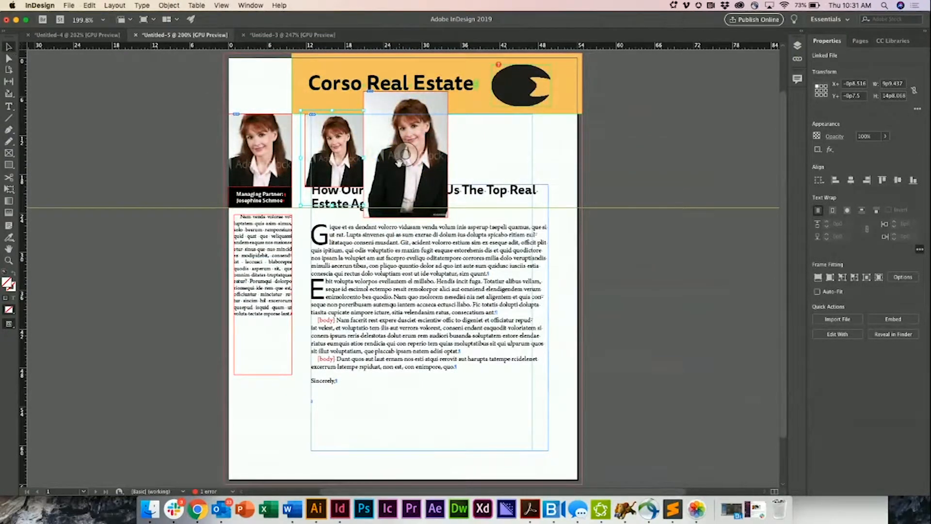
pyautogui.press('Delete')
pyautogui.click(359, 170)
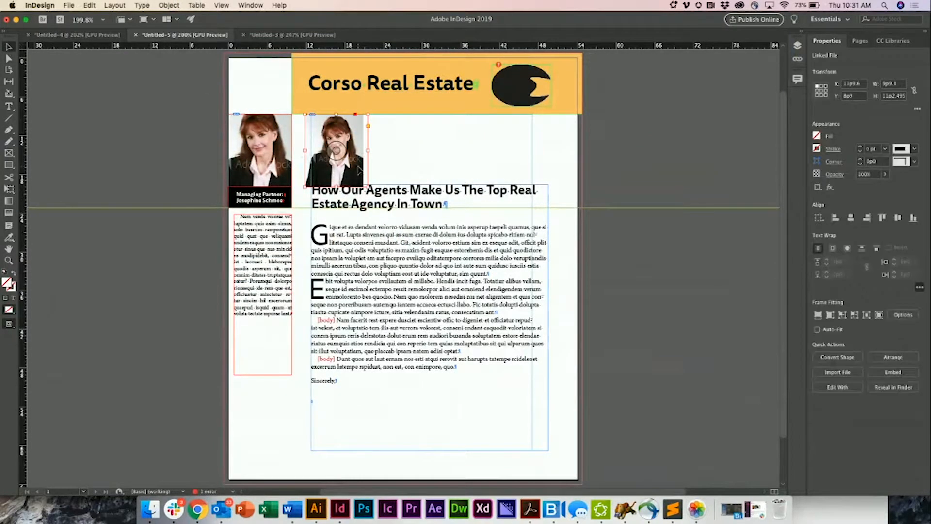
pyautogui.press('Delete')
pyautogui.press('Delete')
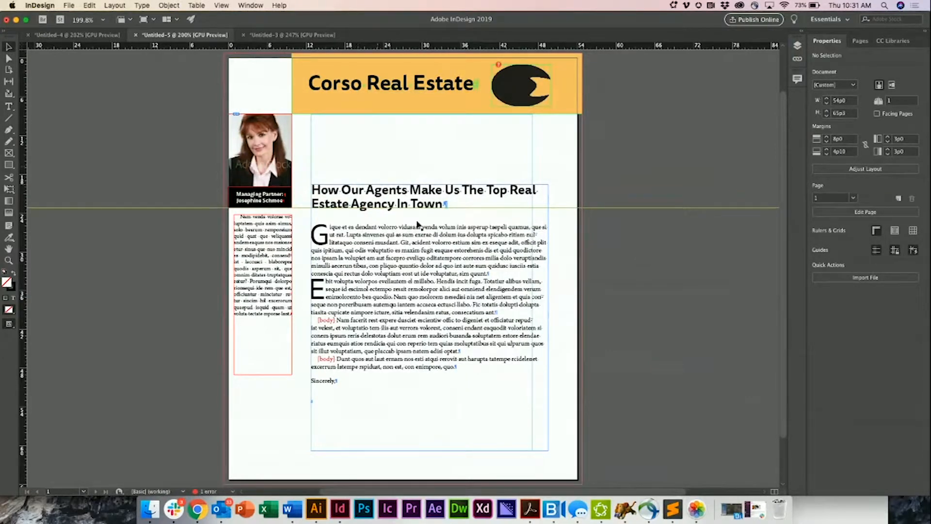
# Apply the body-1st paragraph style to the article's first paragraph.
pyautogui.doubleClick(491, 285)
pyautogui.moveTo(498, 273); pyautogui.dragTo(281, 217)
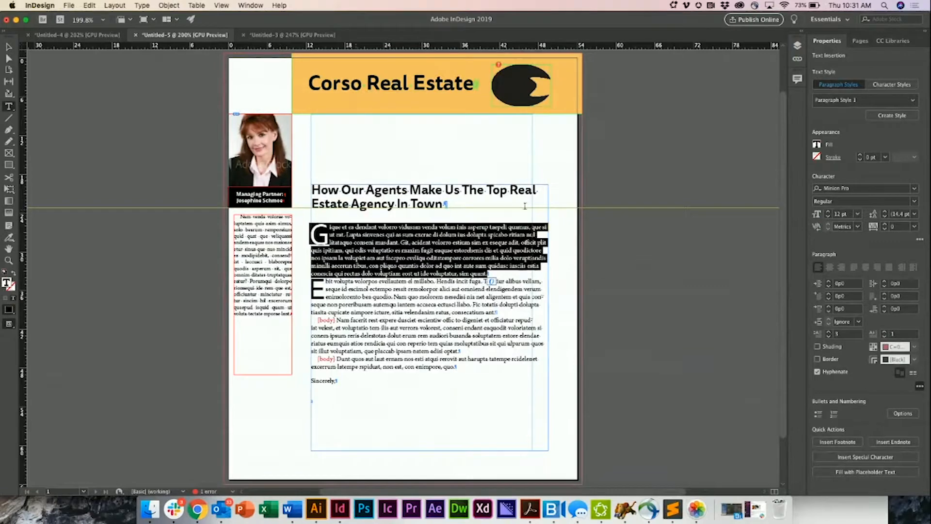
pyautogui.click(913, 100)
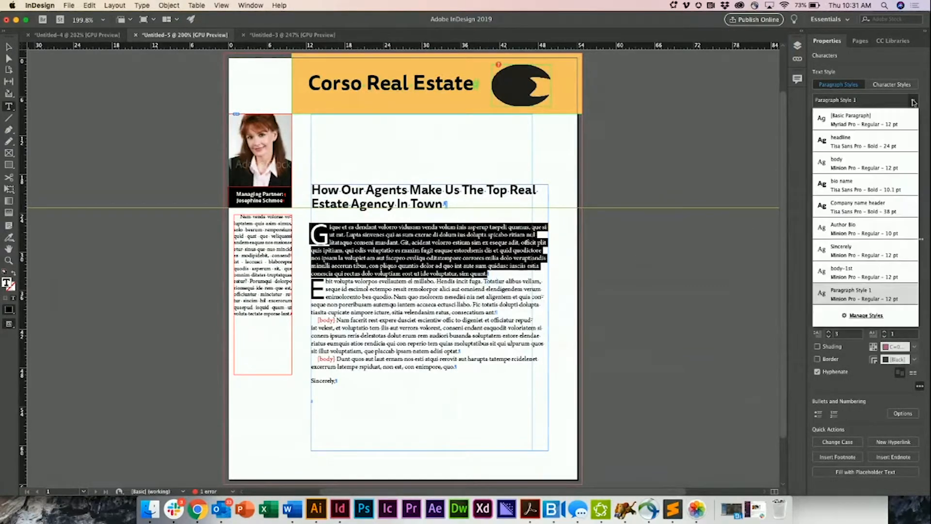
pyautogui.click(887, 206)
pyautogui.click(914, 100)
pyautogui.click(864, 272)
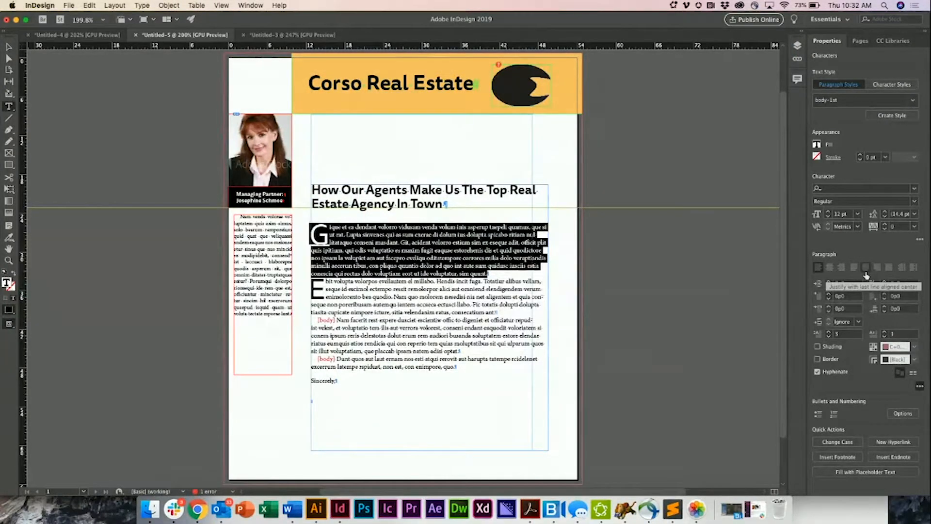
# Return to the Untitled-3 book and move the rabbit picture to X 9 in, Y 3.66 in beside the chapter text.
pyautogui.click(280, 35)
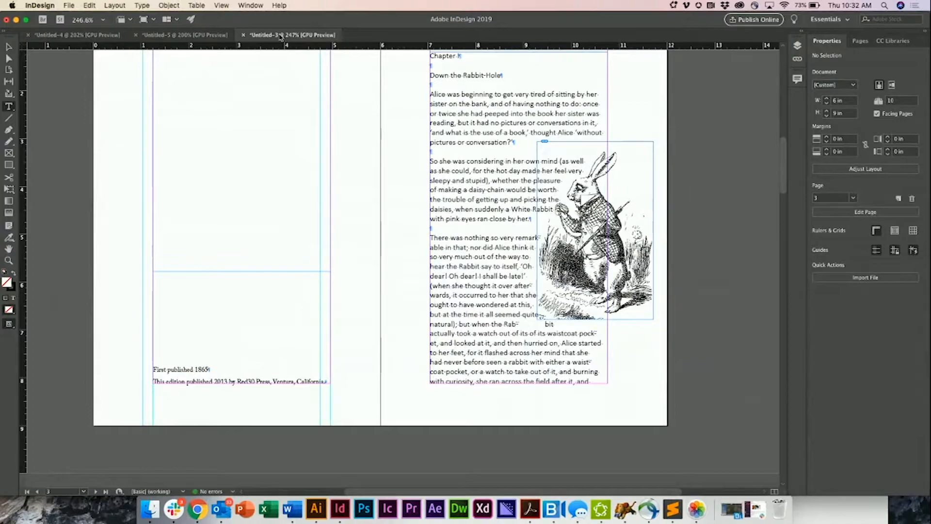
pyautogui.scroll(-15, 459, 162)
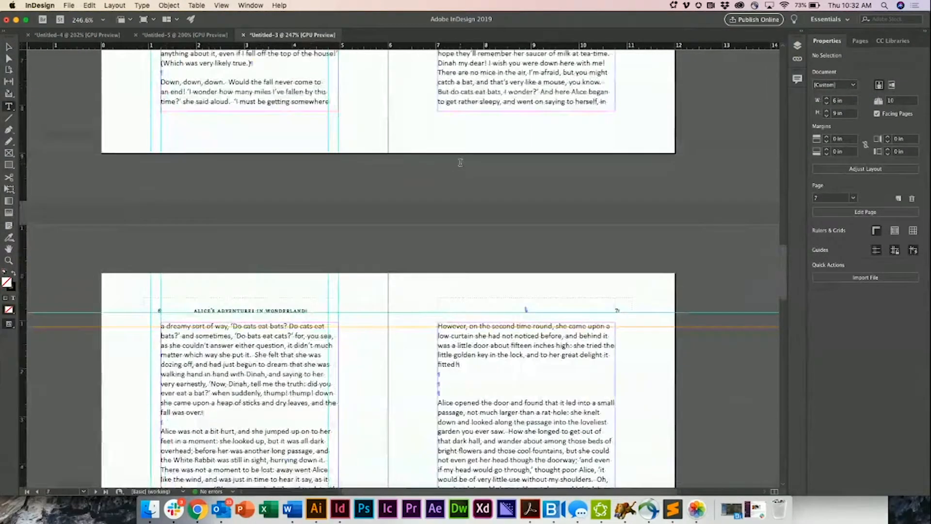
pyautogui.scroll(8, 460, 165)
pyautogui.scroll(8, 459, 161)
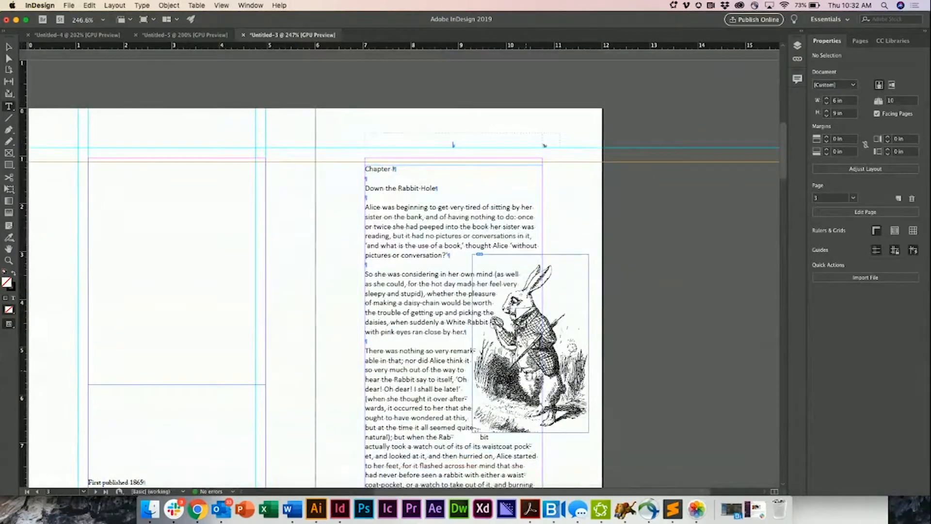
pyautogui.click(8, 46)
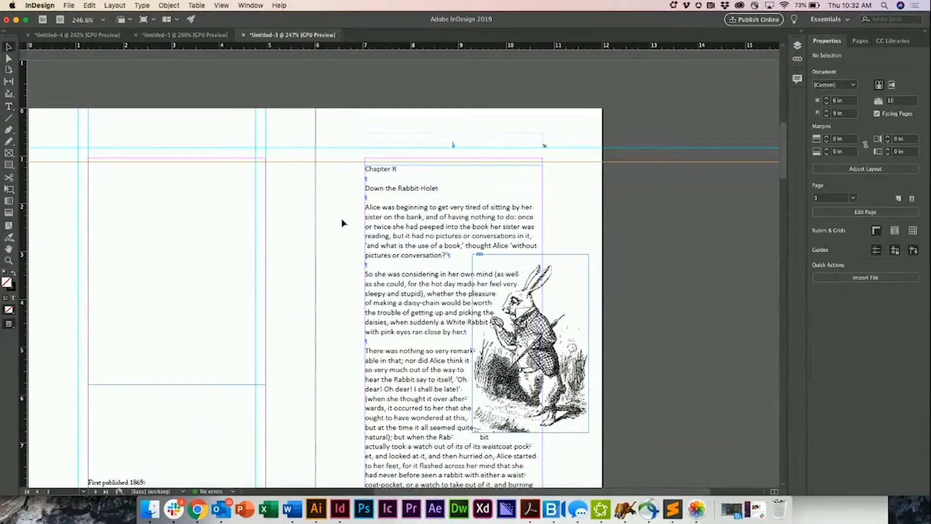
pyautogui.click(515, 410)
pyautogui.moveTo(516, 410); pyautogui.dragTo(515, 409)
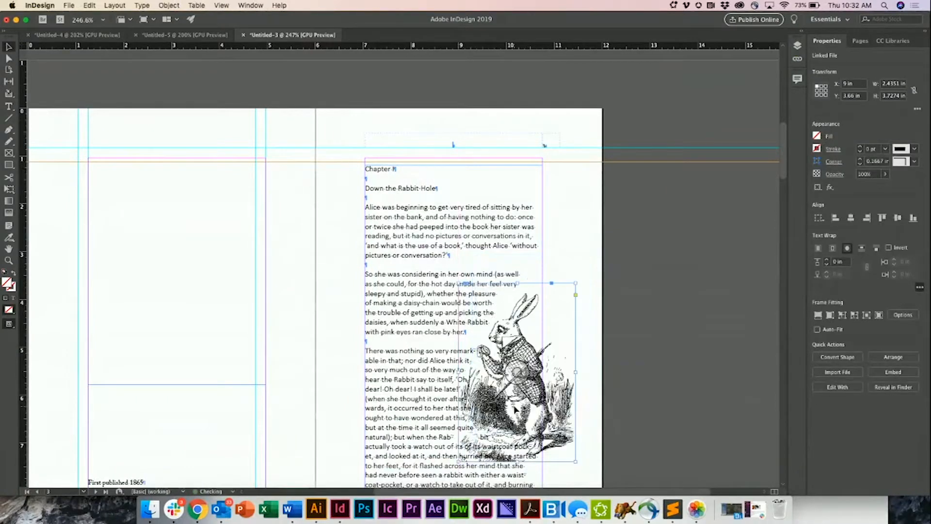
pyautogui.scroll(-5, 451, 344)
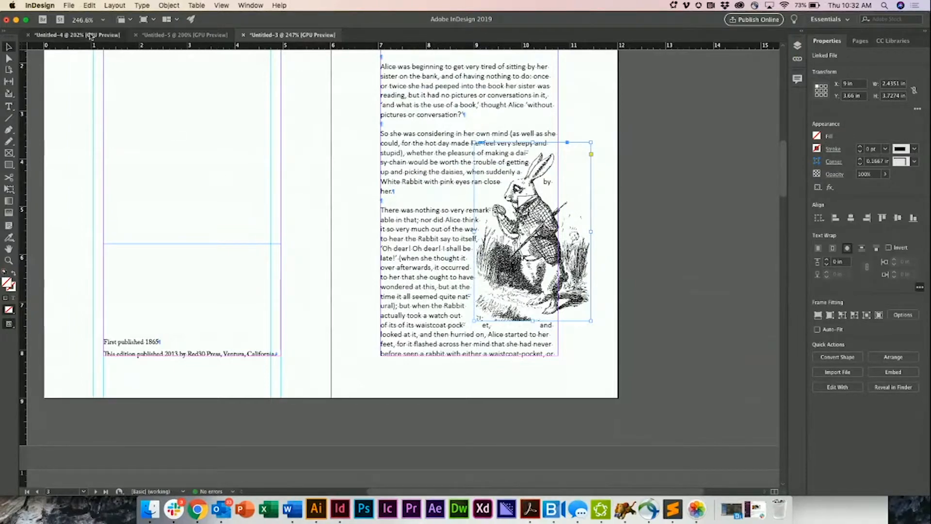
# Switch to Untitled-4 and create a new document from the Linear Resume Layout print template.
pyautogui.press('super+grave')
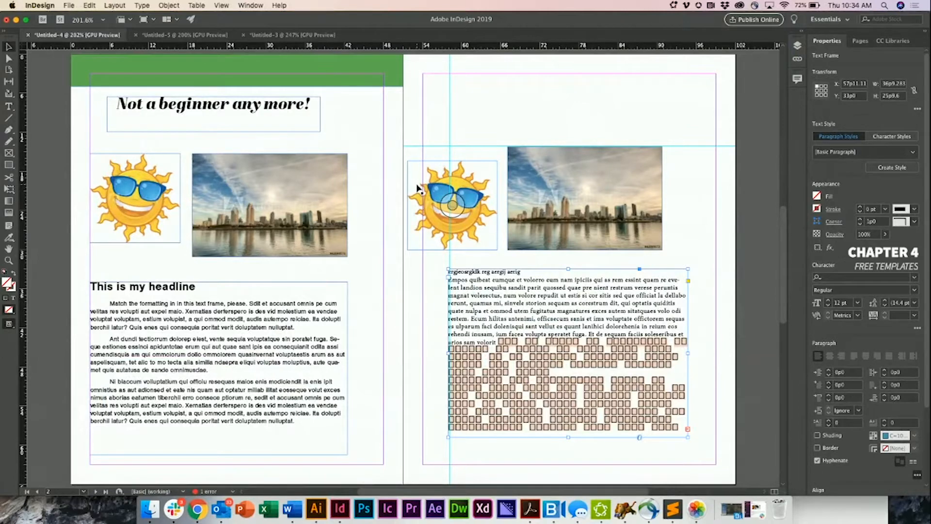
pyautogui.click(69, 5)
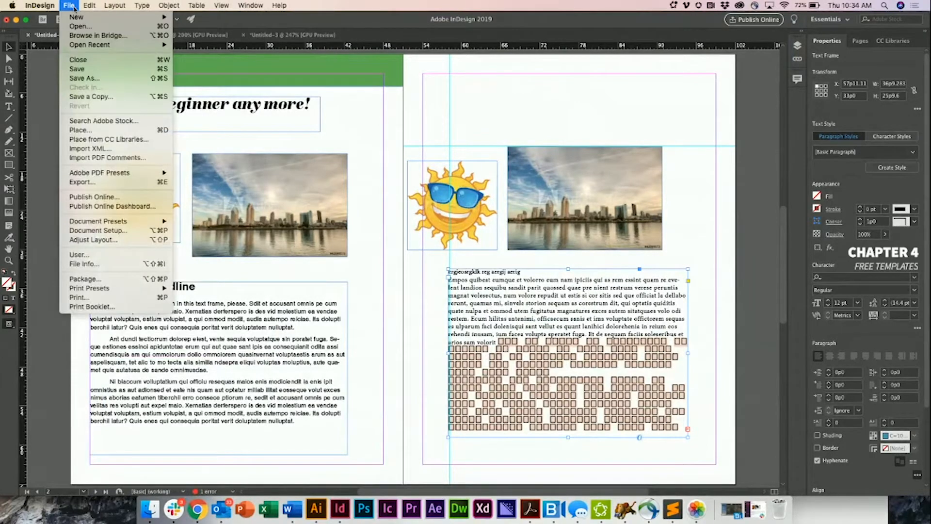
pyautogui.moveTo(82, 18)
pyautogui.click(214, 20)
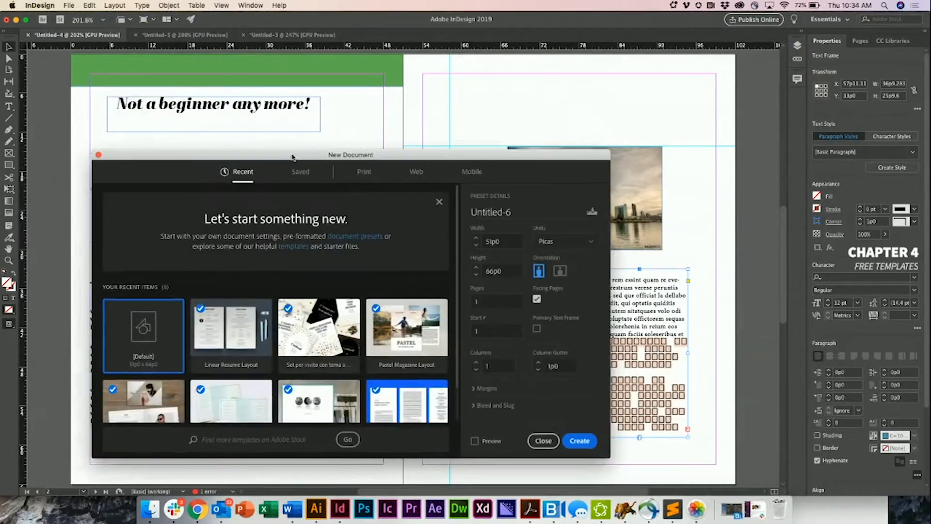
pyautogui.moveTo(284, 163); pyautogui.dragTo(342, 93)
pyautogui.click(418, 110)
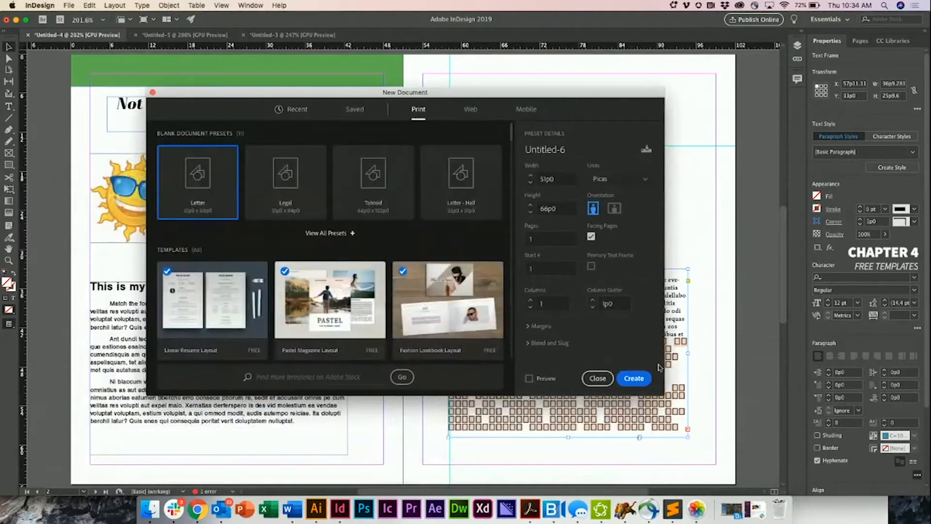
pyautogui.scroll(-2, 465, 280)
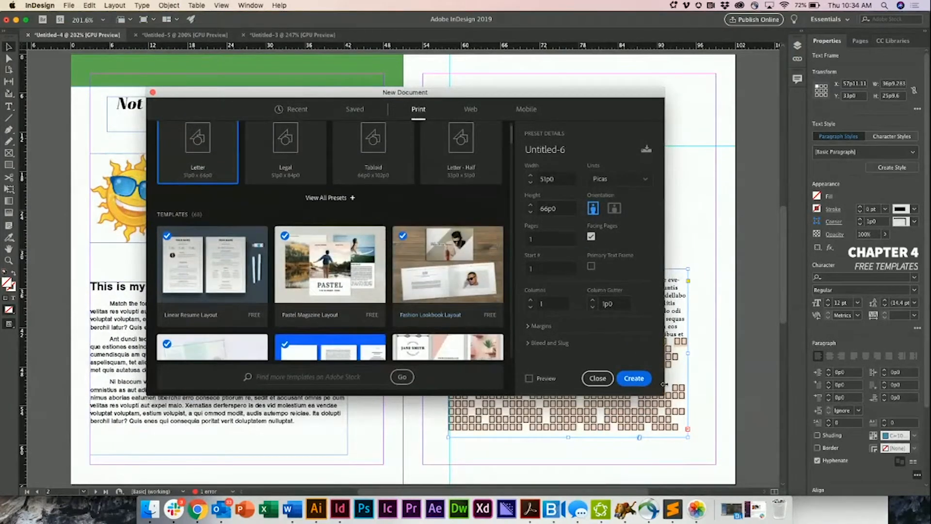
pyautogui.moveTo(662, 393); pyautogui.dragTo(751, 470)
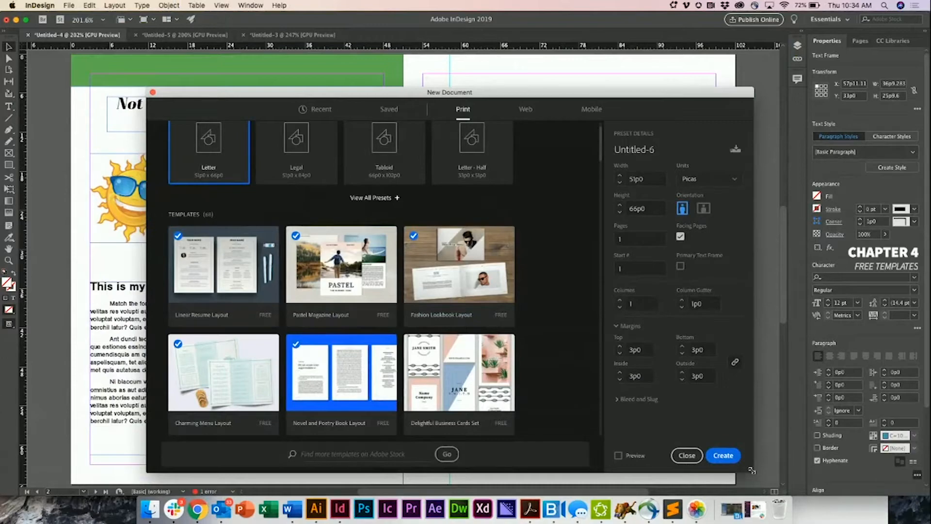
pyautogui.click(224, 270)
pyautogui.doubleClick(221, 270)
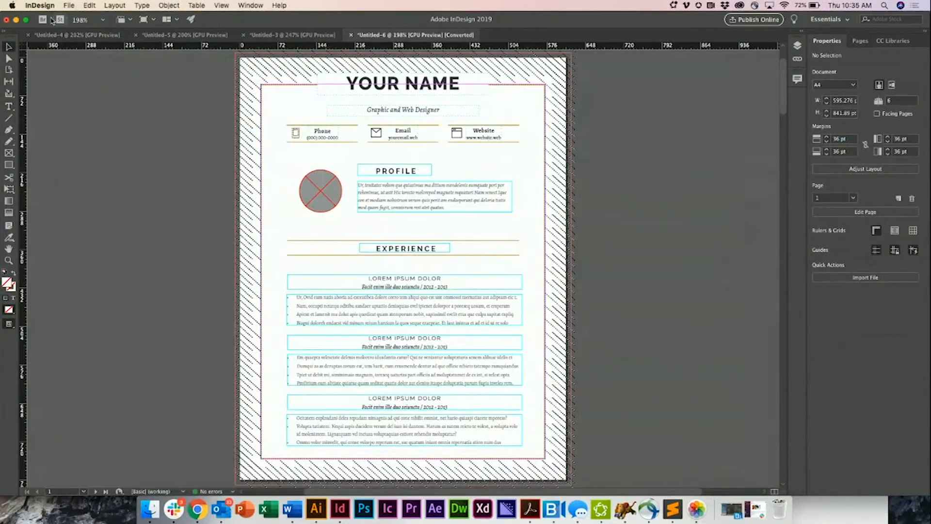
pyautogui.click(68, 5)
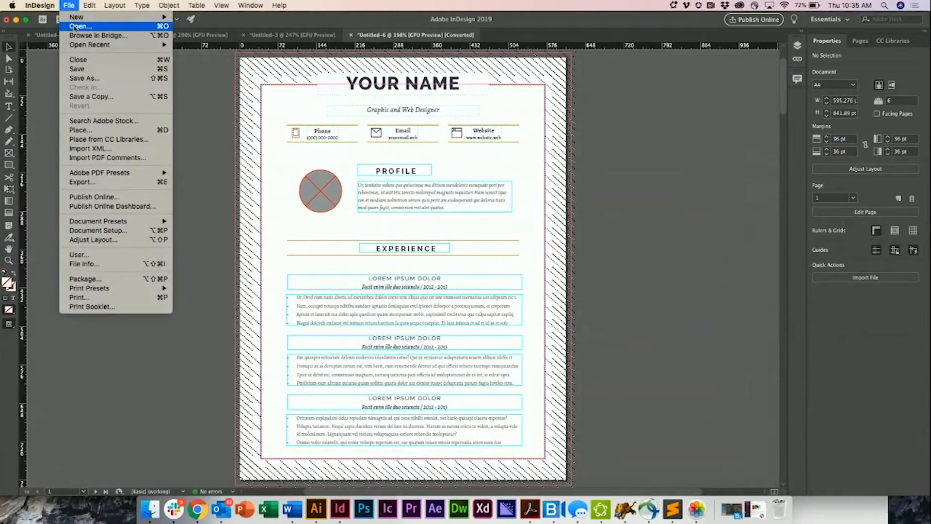
pyautogui.click(75, 27)
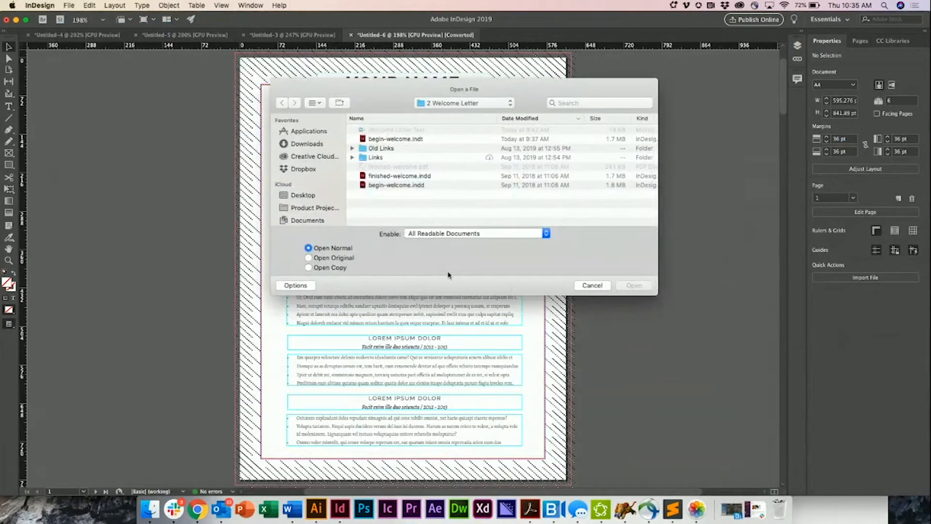
pyautogui.click(578, 290)
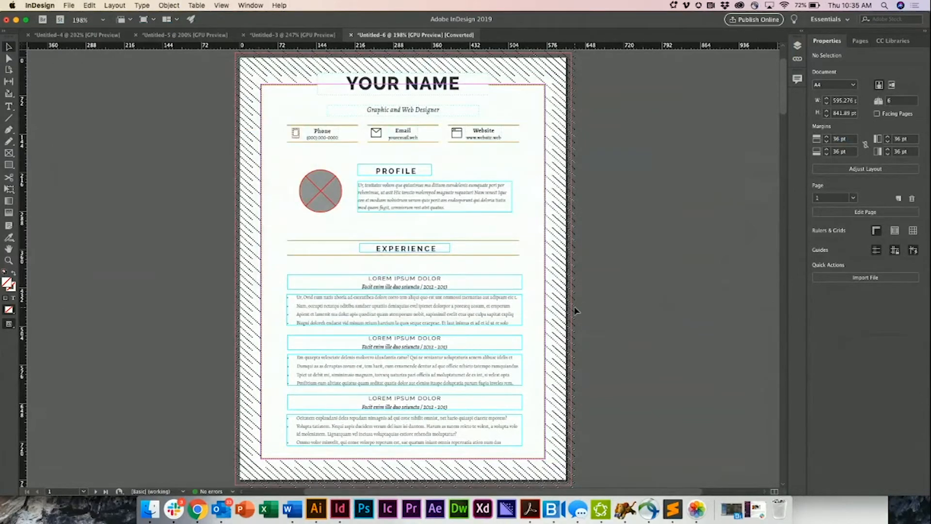
# Create another new document from the Pastel Magazine Layout template among the recent items.
pyautogui.press('super+n')
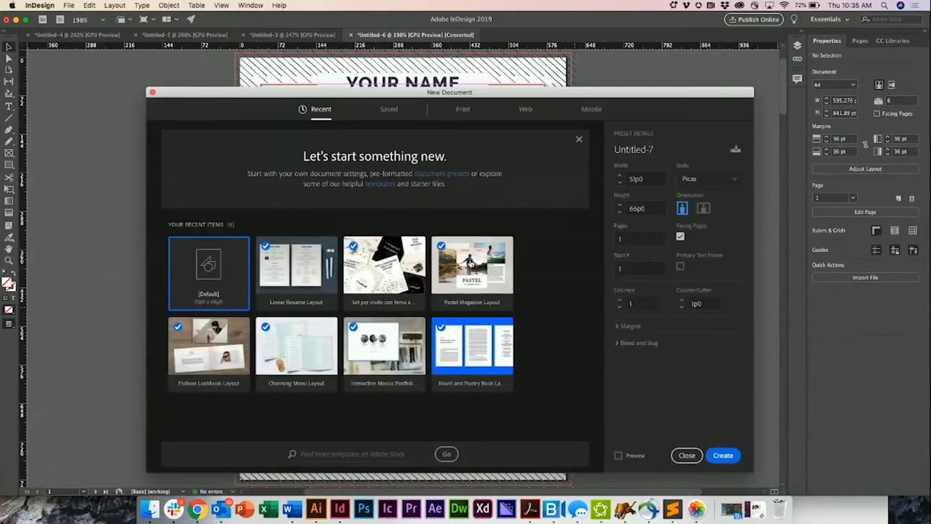
pyautogui.click(471, 264)
pyautogui.press('Return')
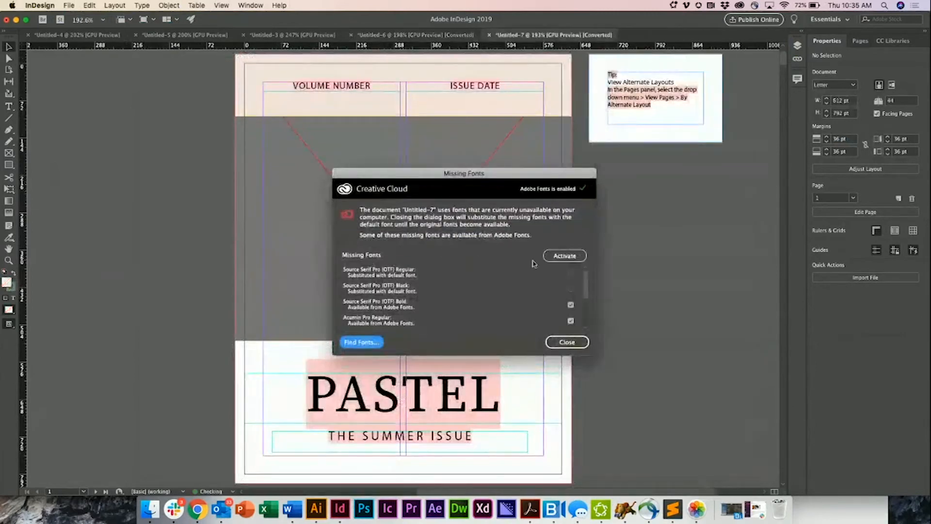
# Activate the missing Adobe Fonts for the Pastel magazine document and look through its pages up to the 4–5 spread.
pyautogui.click(571, 255)
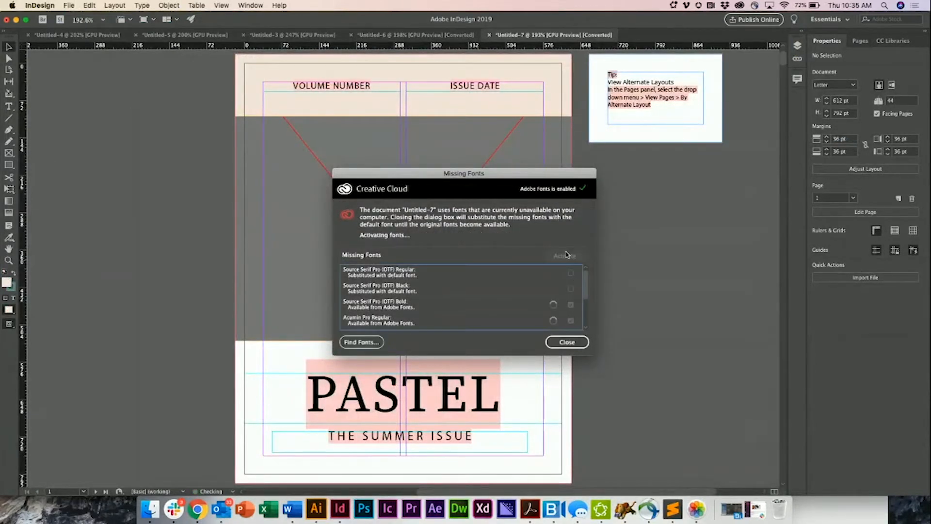
pyautogui.click(577, 343)
pyautogui.scroll(-10, 670, 353)
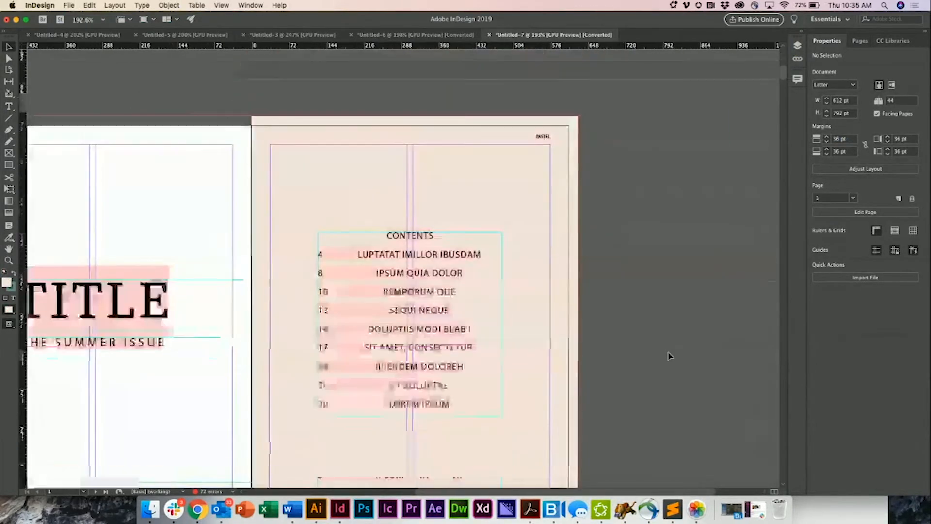
pyautogui.scroll(-8, 669, 357)
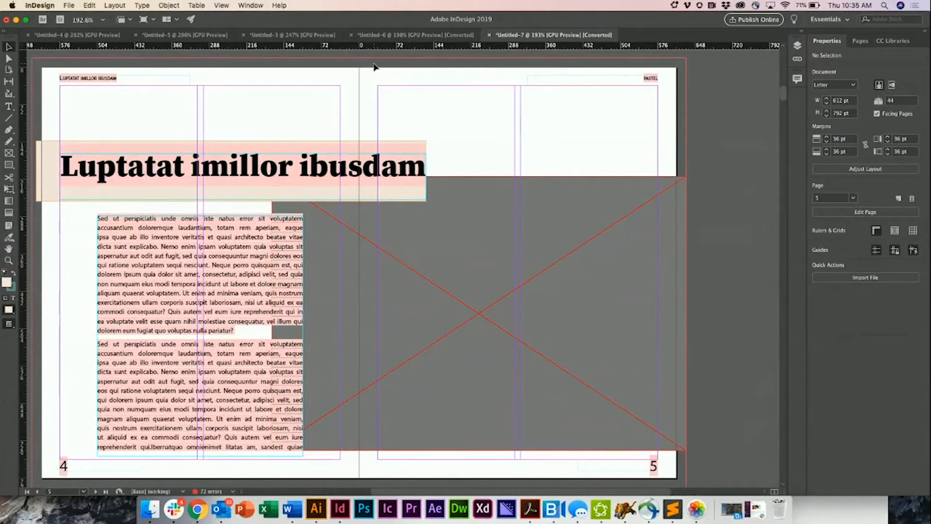
# Switch to the Untitled-6 resume and browse the free print templates for a new document without creating one.
pyautogui.click(375, 34)
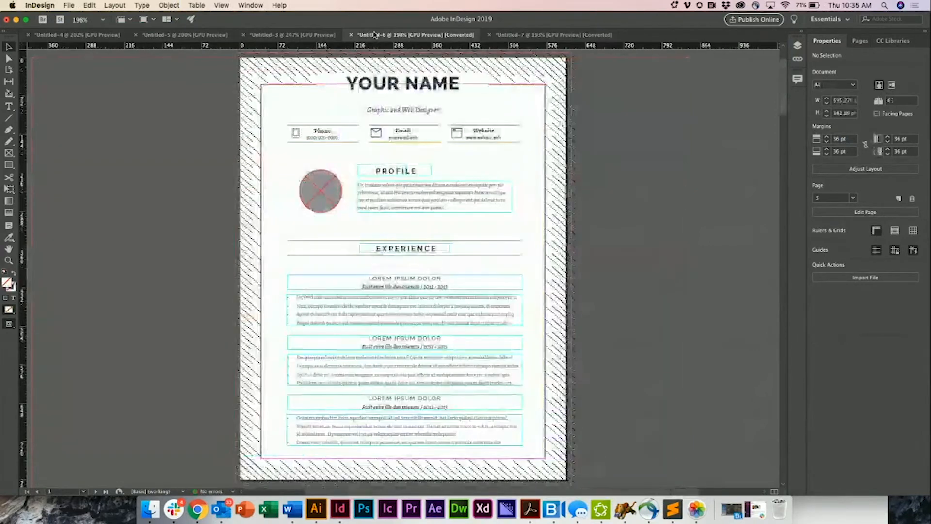
pyautogui.click(68, 6)
pyautogui.moveTo(77, 20)
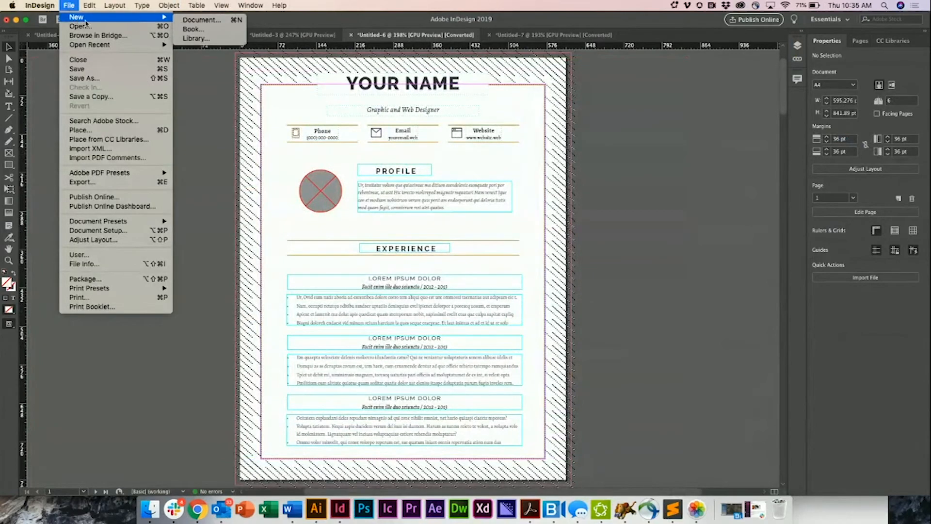
pyautogui.click(199, 18)
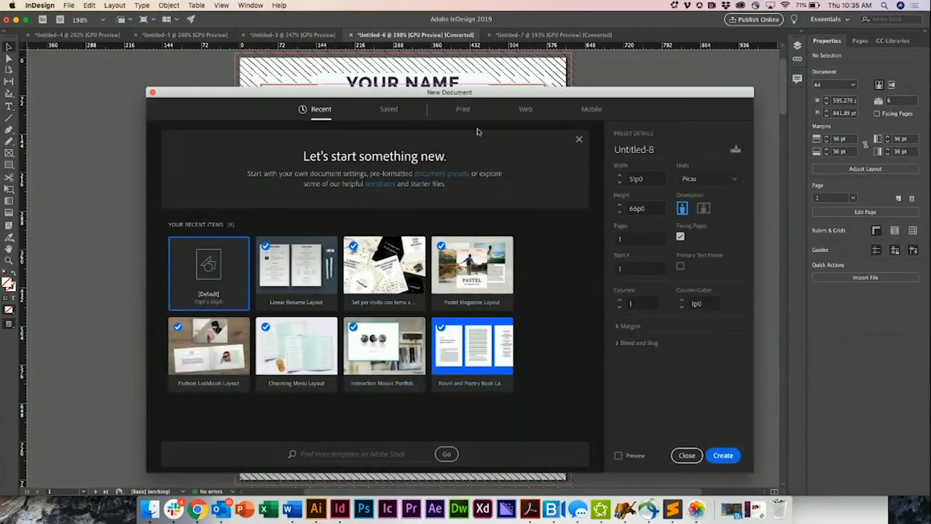
pyautogui.click(463, 110)
pyautogui.scroll(-10, 461, 288)
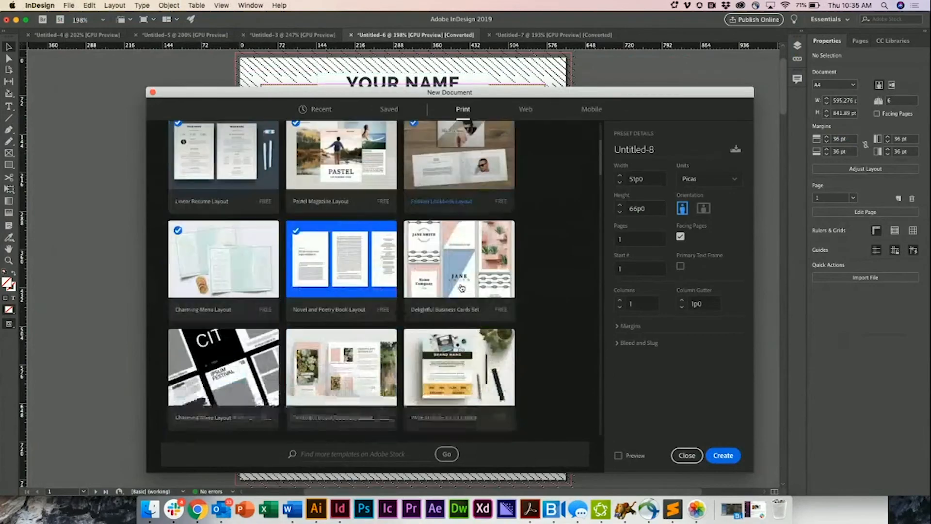
pyautogui.scroll(-5, 462, 288)
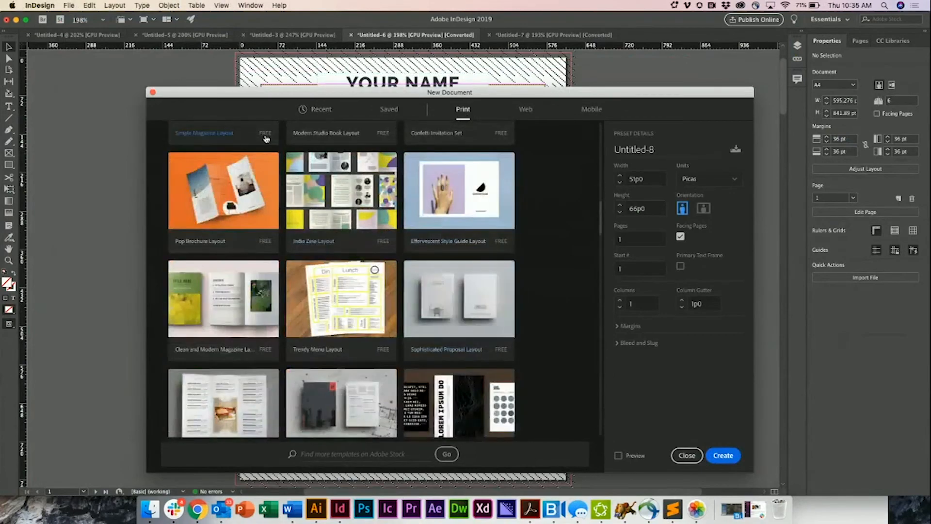
pyautogui.click(153, 94)
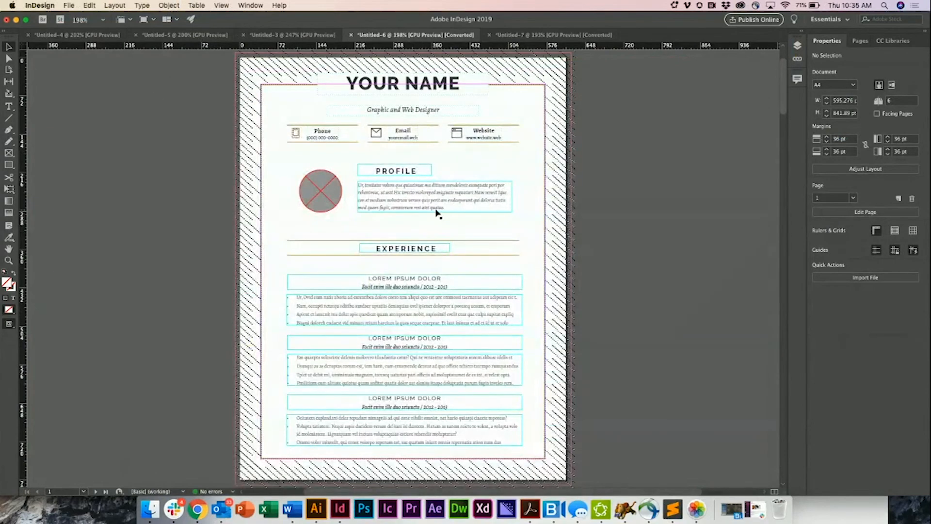
# Select the text frame under the resume's Profile heading and show the paragraph styles available for it.
pyautogui.click(453, 200)
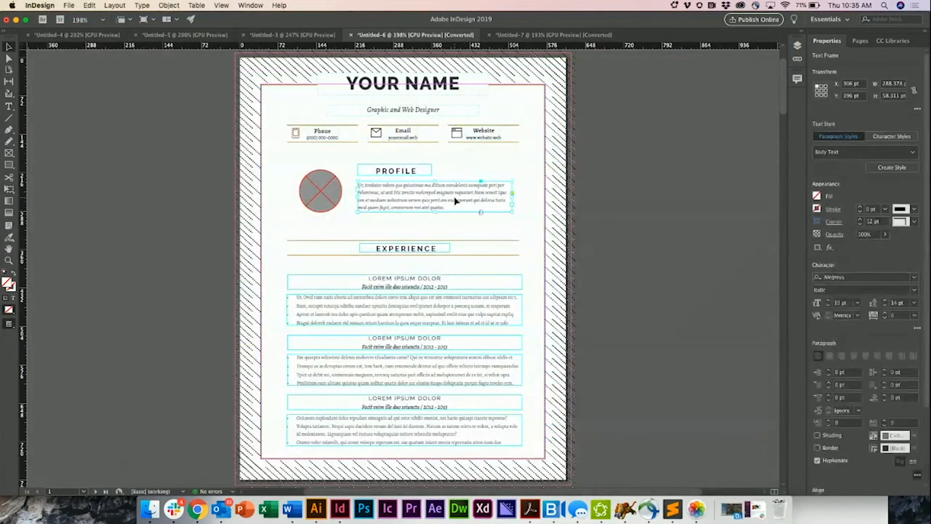
pyautogui.click(912, 151)
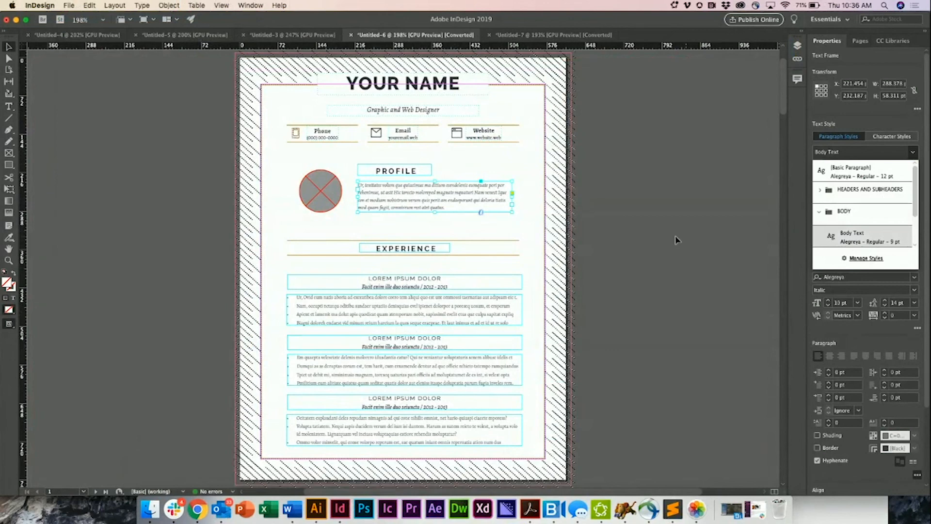